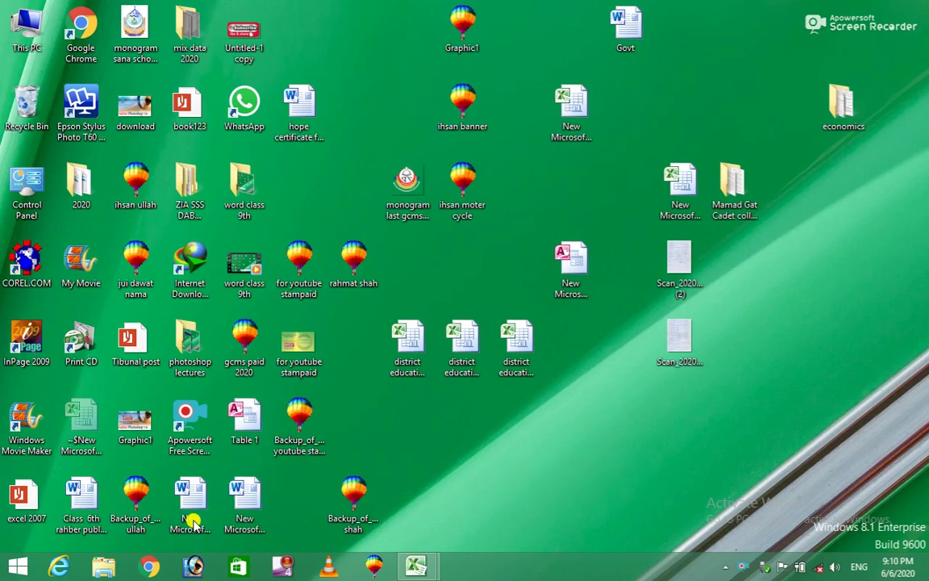
# Close the recovered PivotTable workbook and delete its recovered copy
pyautogui.moveTo(415, 567)
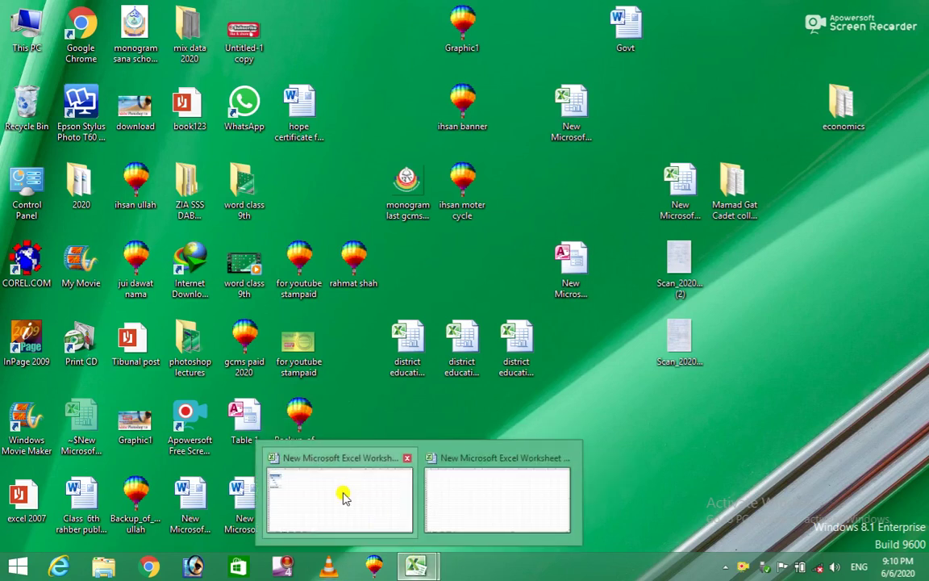
pyautogui.click(339, 494)
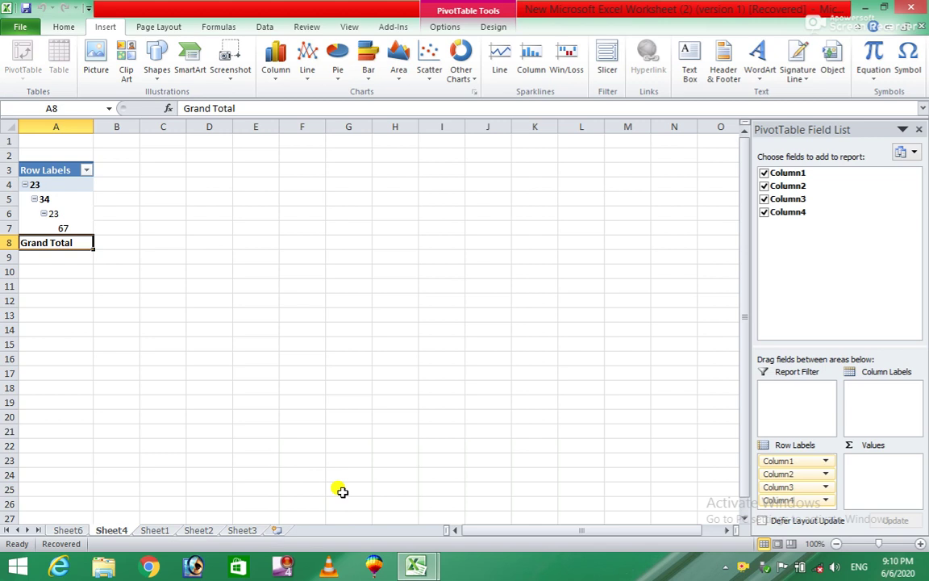
pyautogui.click(898, 15)
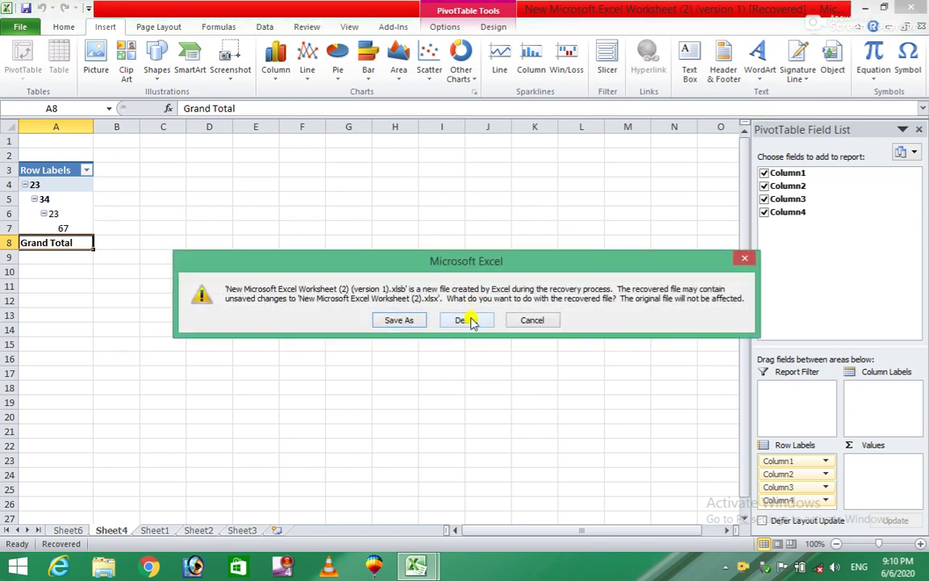
pyautogui.click(470, 320)
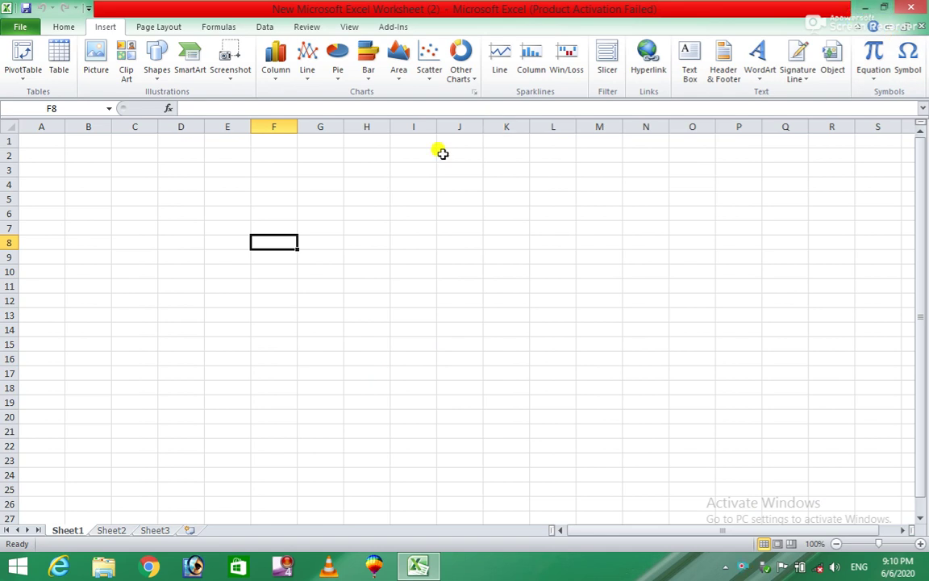
pyautogui.click(63, 27)
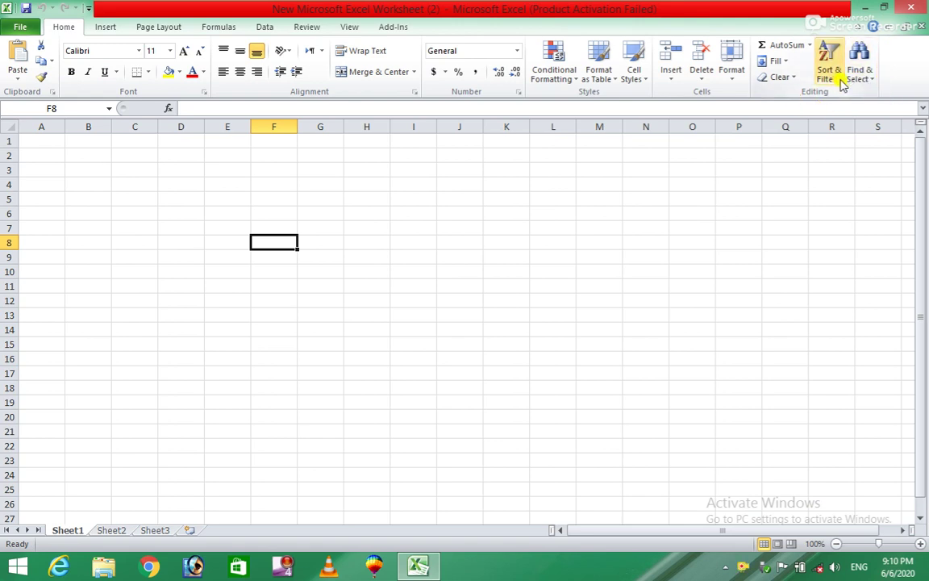
pyautogui.click(875, 80)
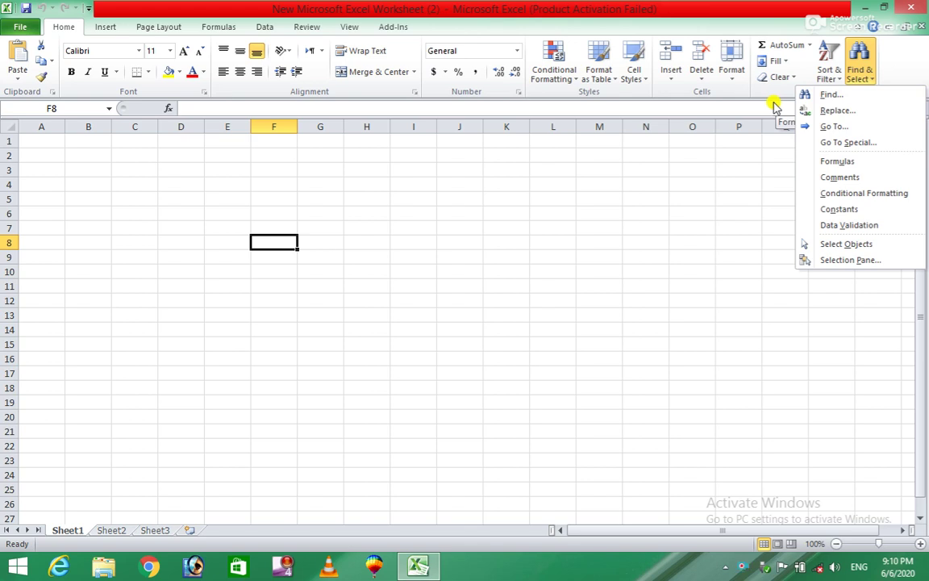
pyautogui.click(108, 30)
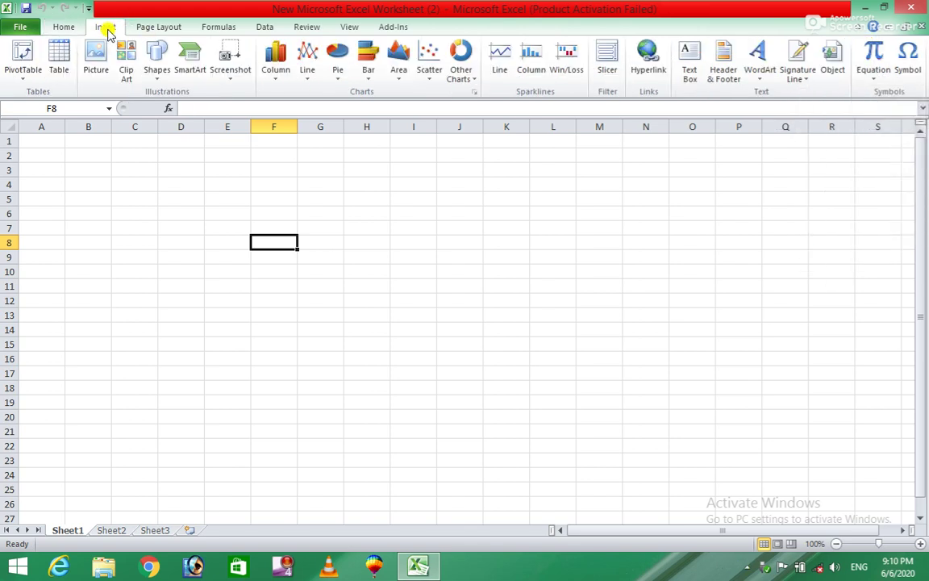
pyautogui.click(24, 53)
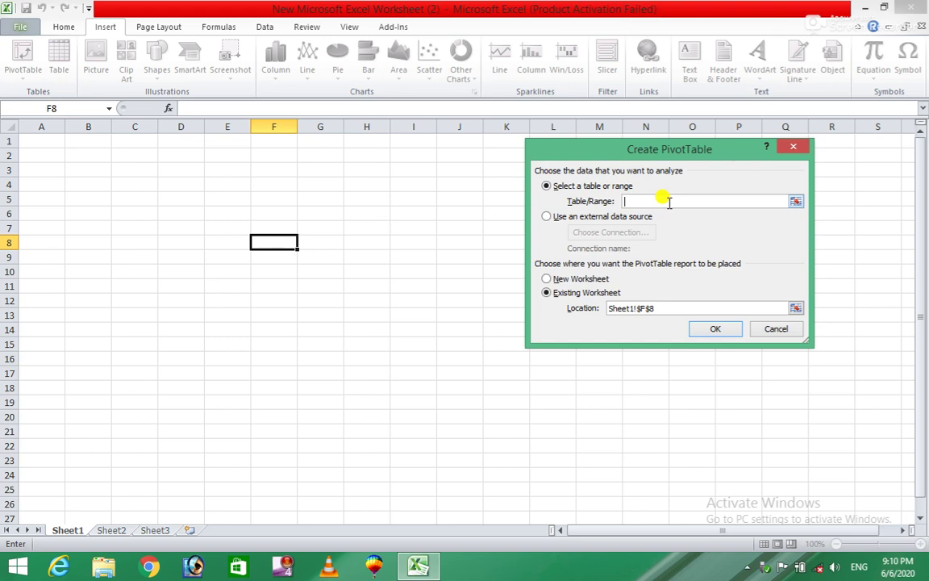
pyautogui.click(725, 329)
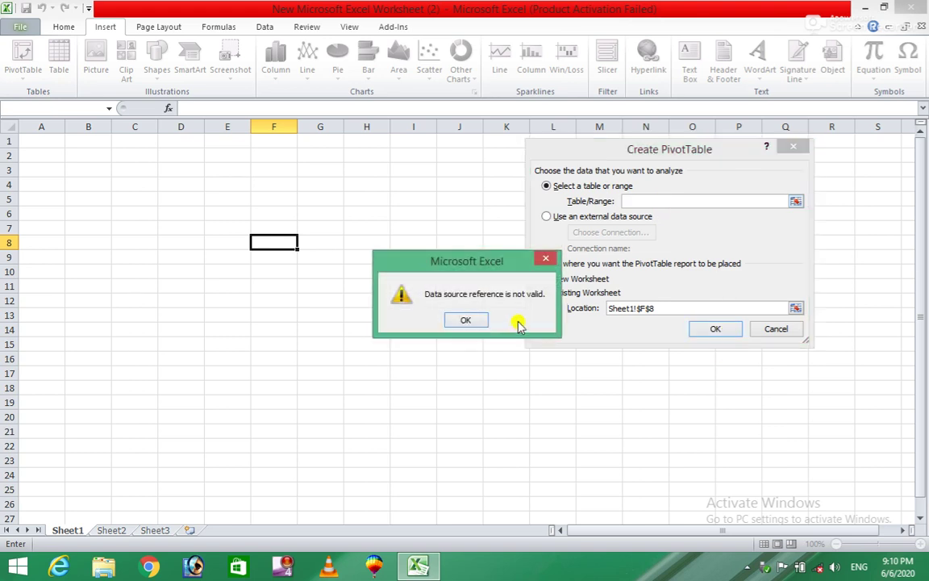
pyautogui.click(466, 320)
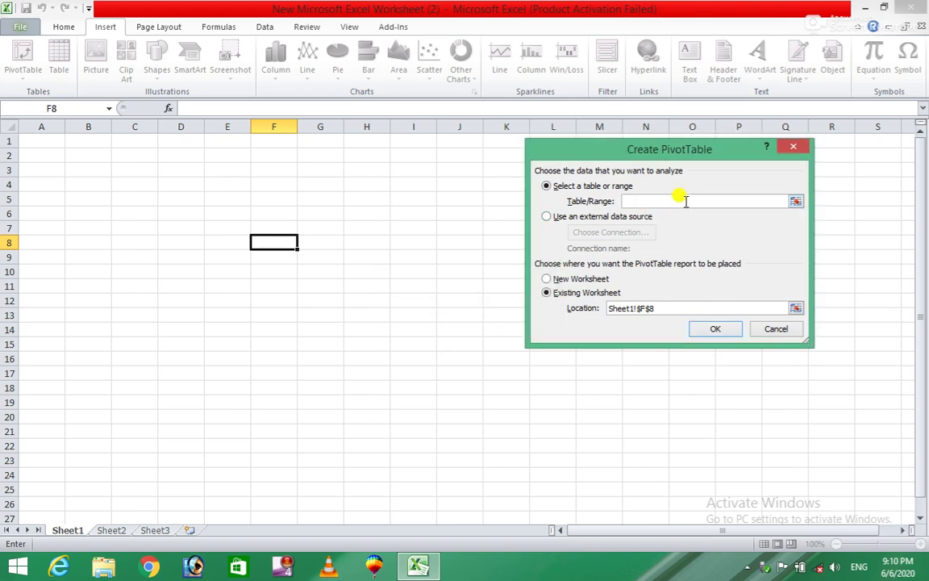
pyautogui.click(798, 202)
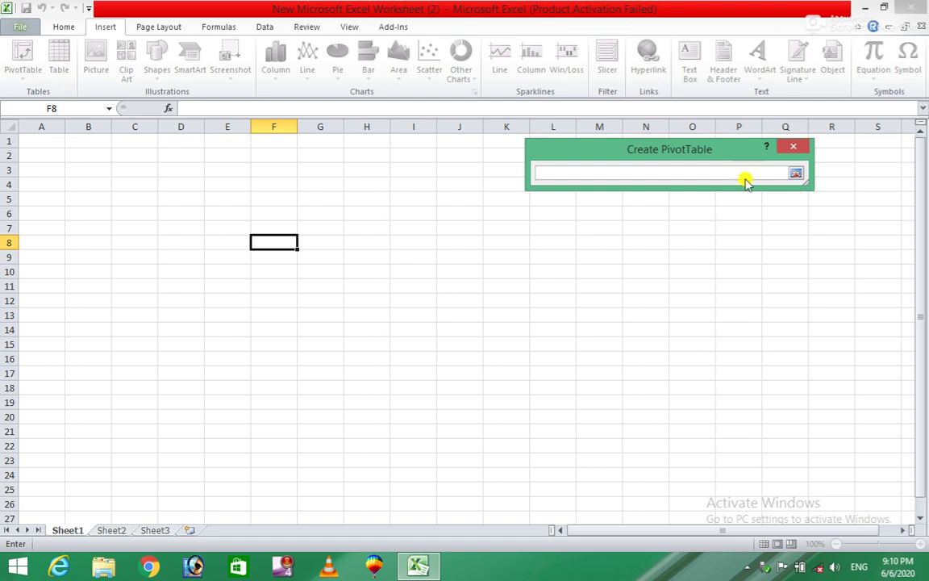
pyautogui.click(796, 174)
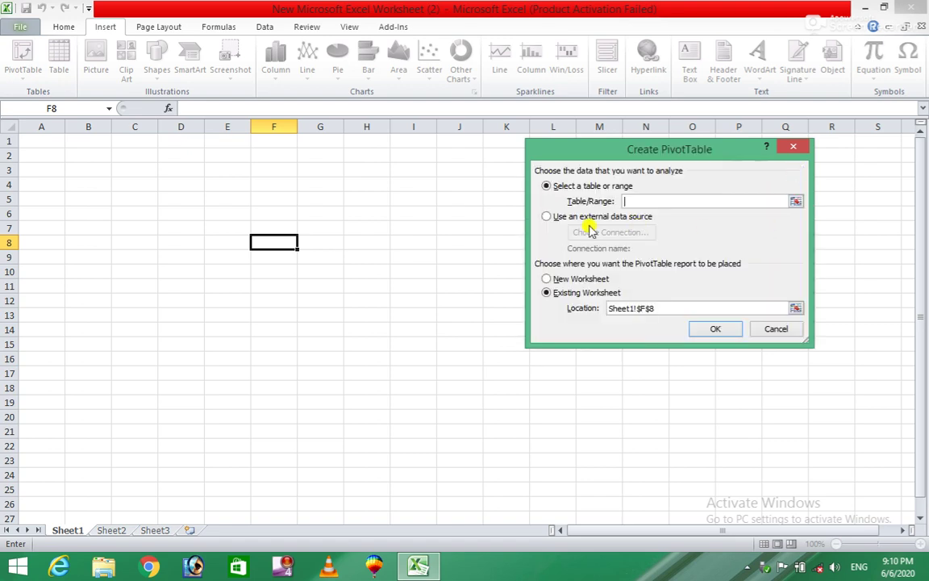
pyautogui.click(546, 216)
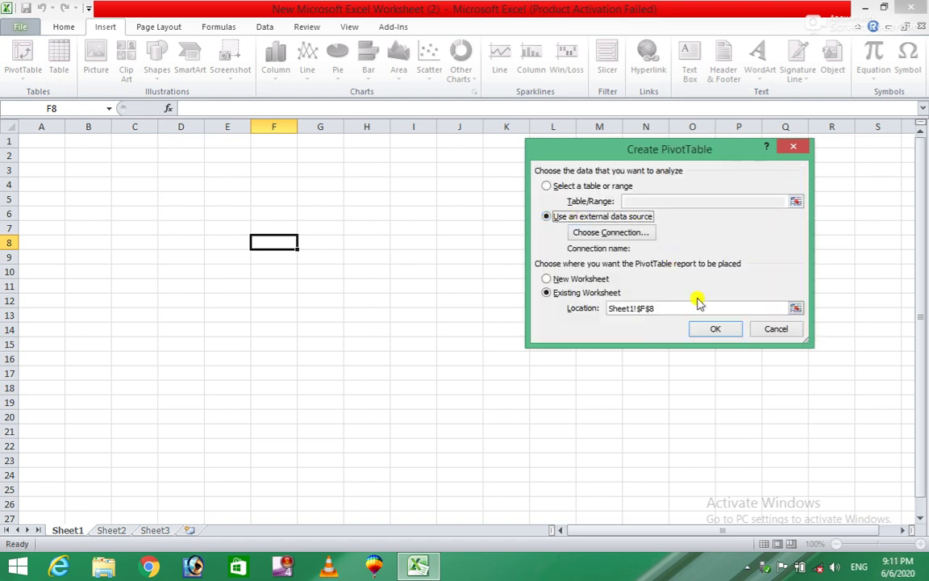
pyautogui.click(794, 330)
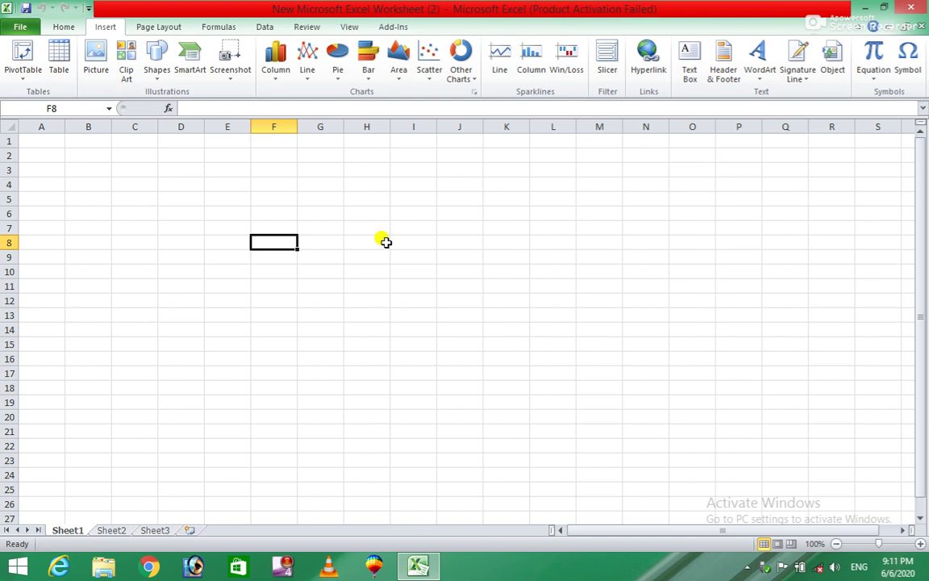
# Create a table at A1 and extend it across to column F
pyautogui.click(49, 56)
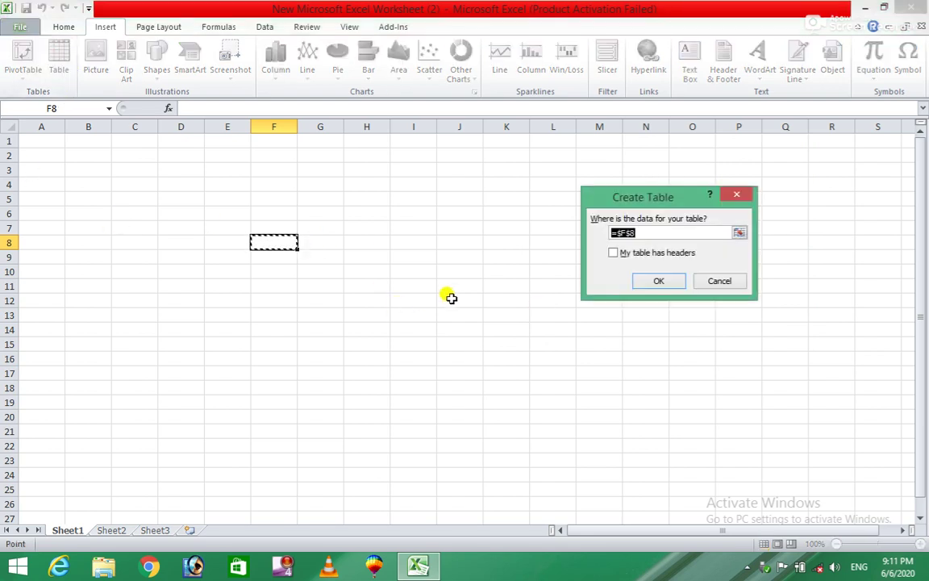
pyautogui.click(722, 278)
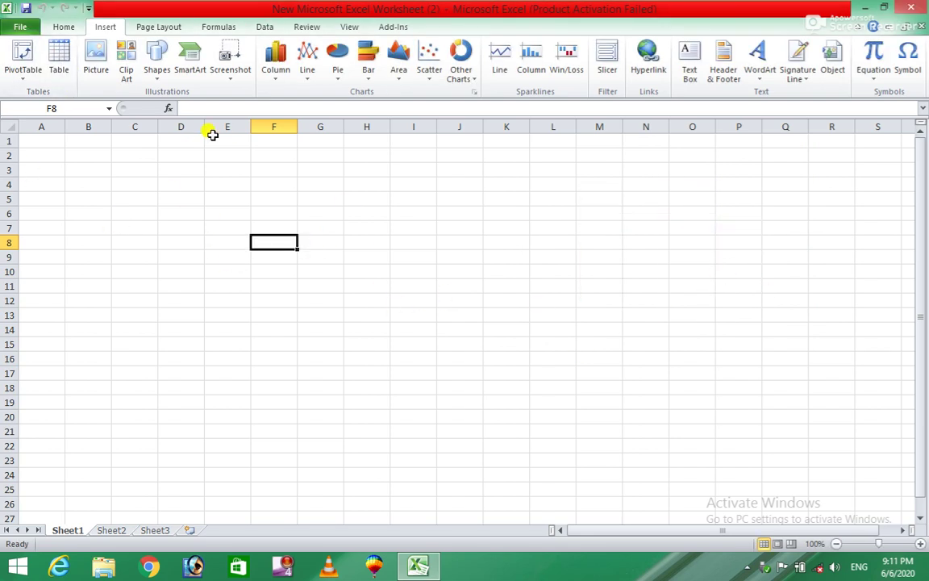
pyautogui.click(45, 142)
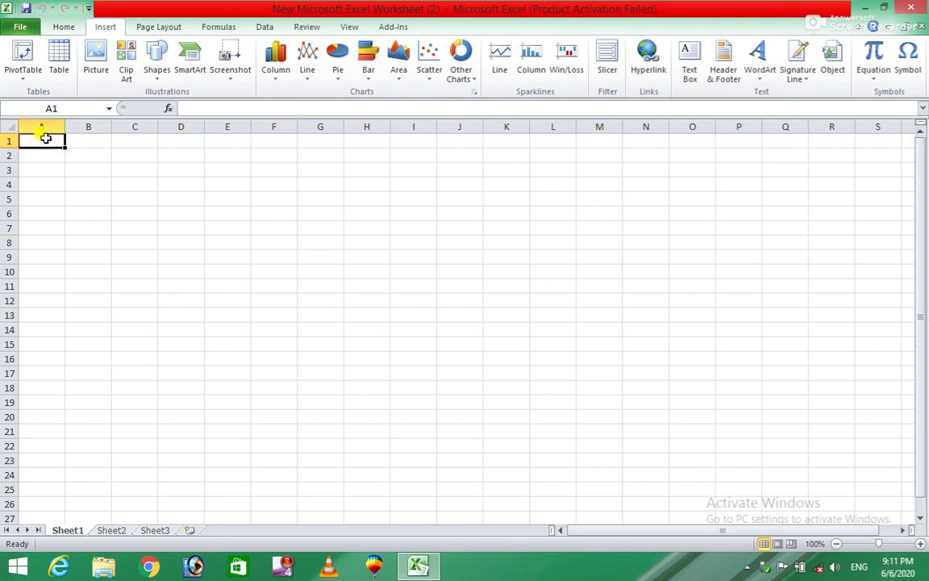
pyautogui.click(61, 56)
pyautogui.click(666, 282)
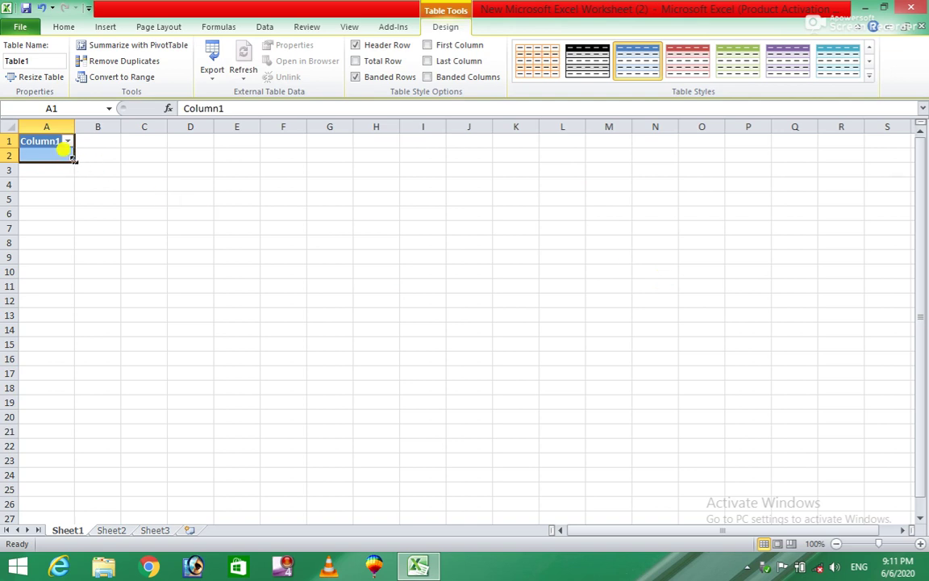
pyautogui.moveTo(73, 159); pyautogui.dragTo(284, 208)
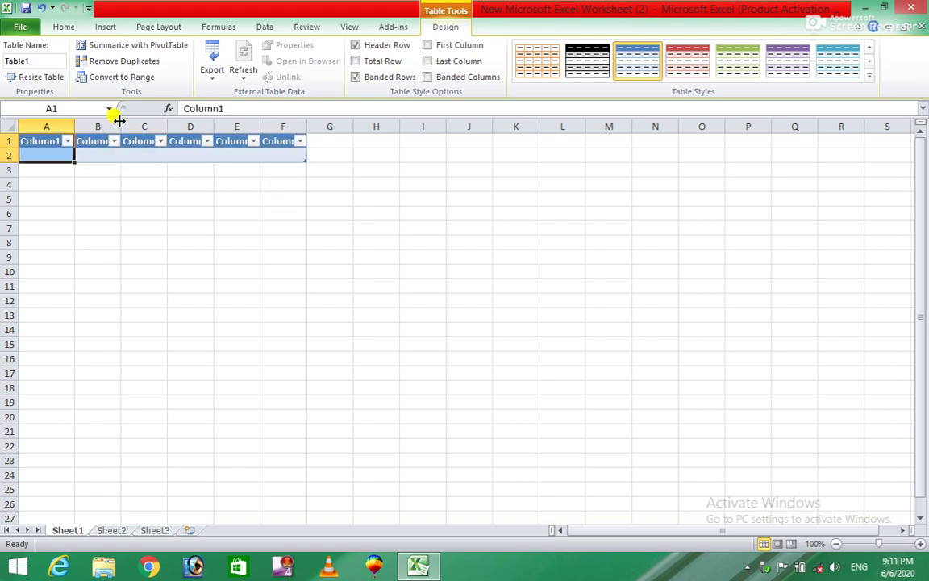
# Widen columns B, C and E so the Column2, Column3 and Column5 headers show fully
pyautogui.moveTo(121, 127); pyautogui.dragTo(142, 129)
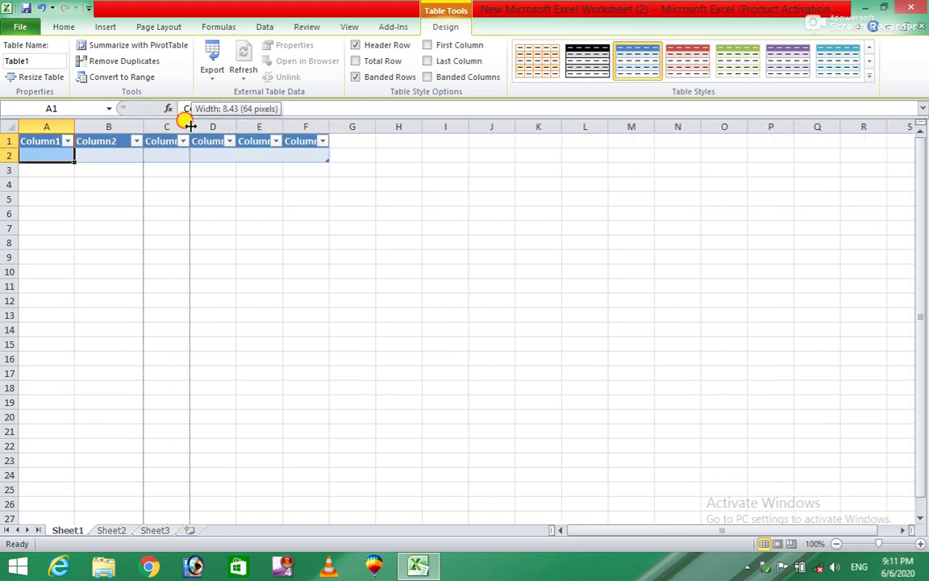
pyautogui.moveTo(190, 127); pyautogui.dragTo(275, 127)
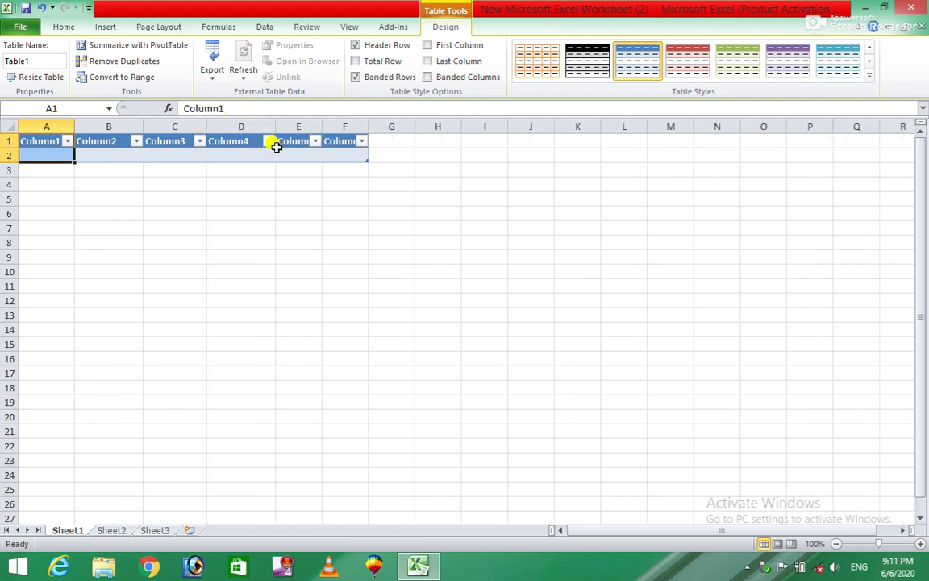
pyautogui.moveTo(322, 127); pyautogui.dragTo(396, 133)
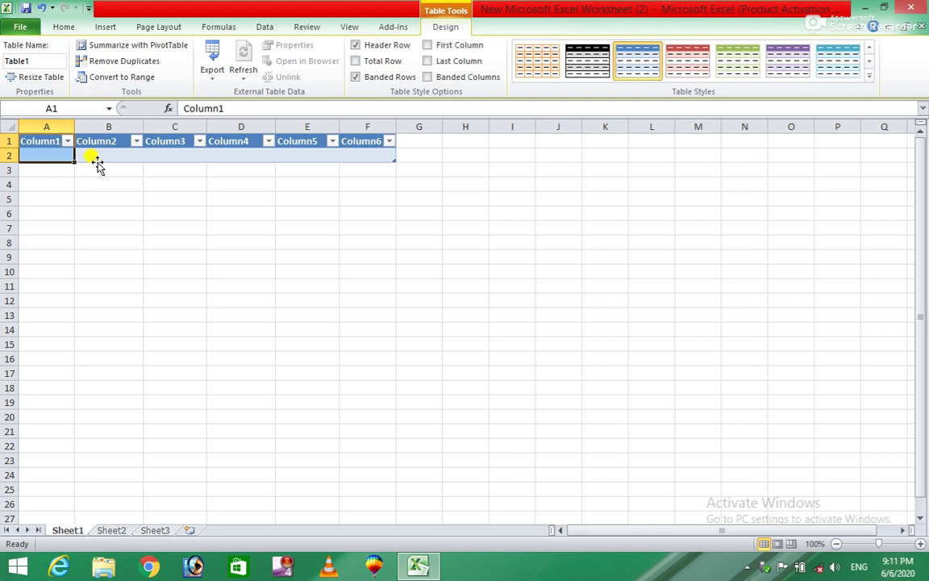
# Select the whole table A1:F2 and look through its shortcut menu without changes
pyautogui.click(46, 77)
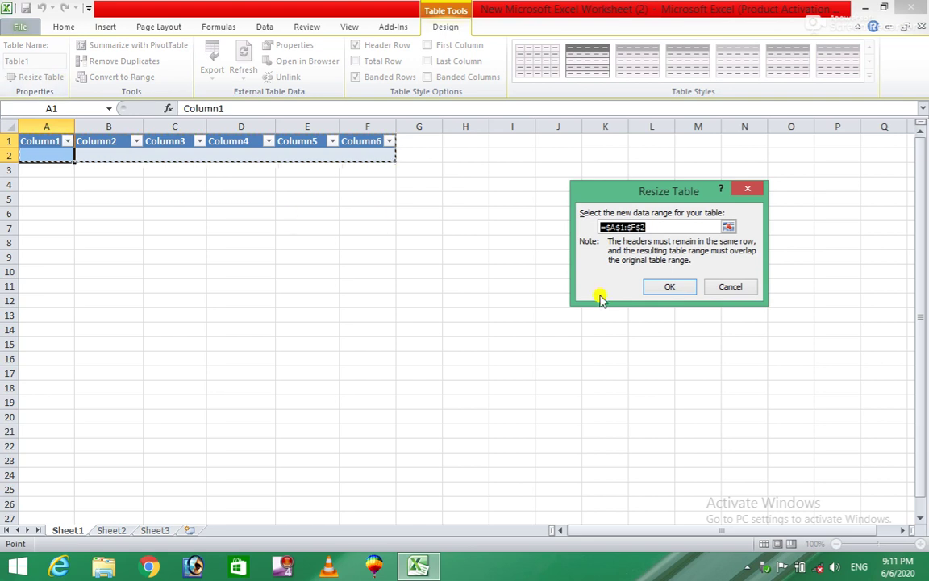
pyautogui.click(741, 287)
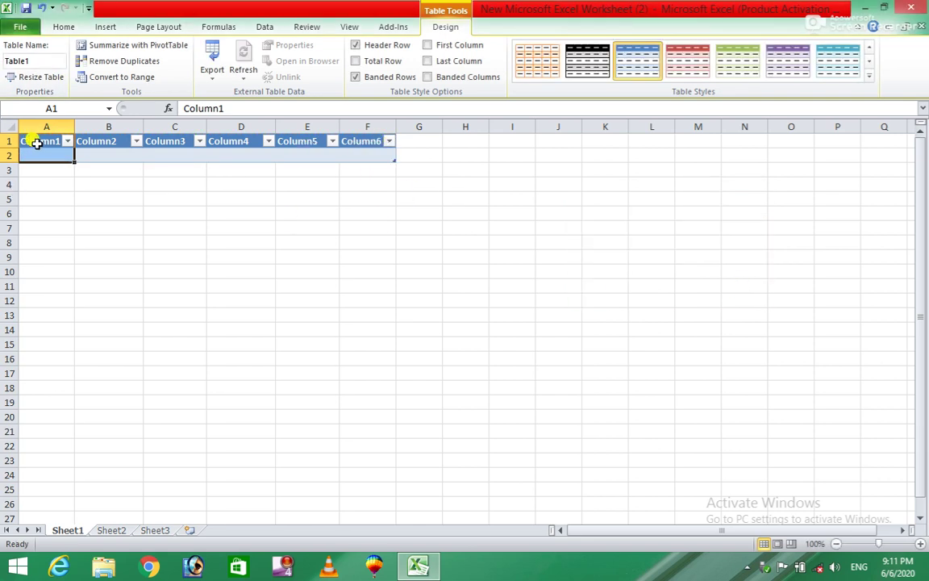
pyautogui.moveTo(37, 143); pyautogui.dragTo(360, 151)
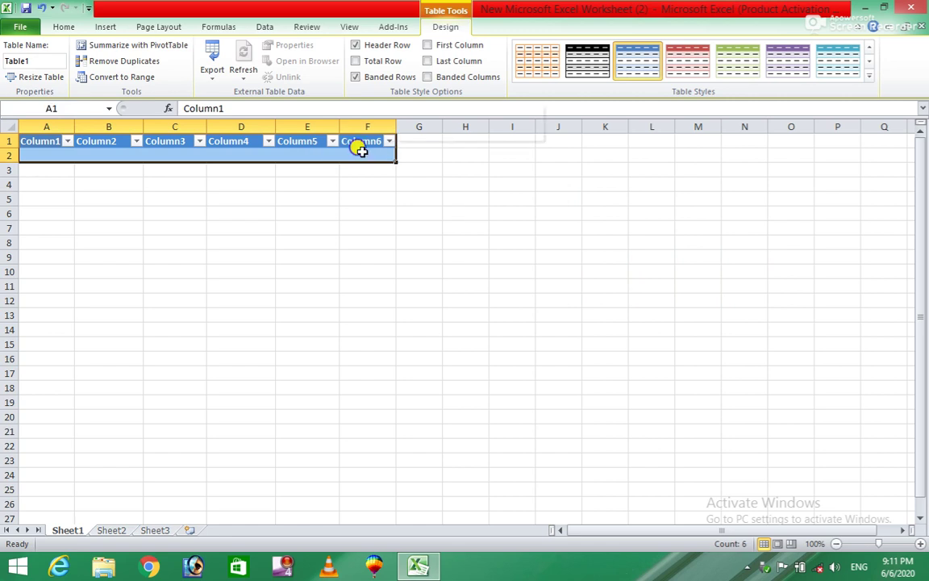
pyautogui.rightClick(360, 151)
pyautogui.moveTo(416, 358)
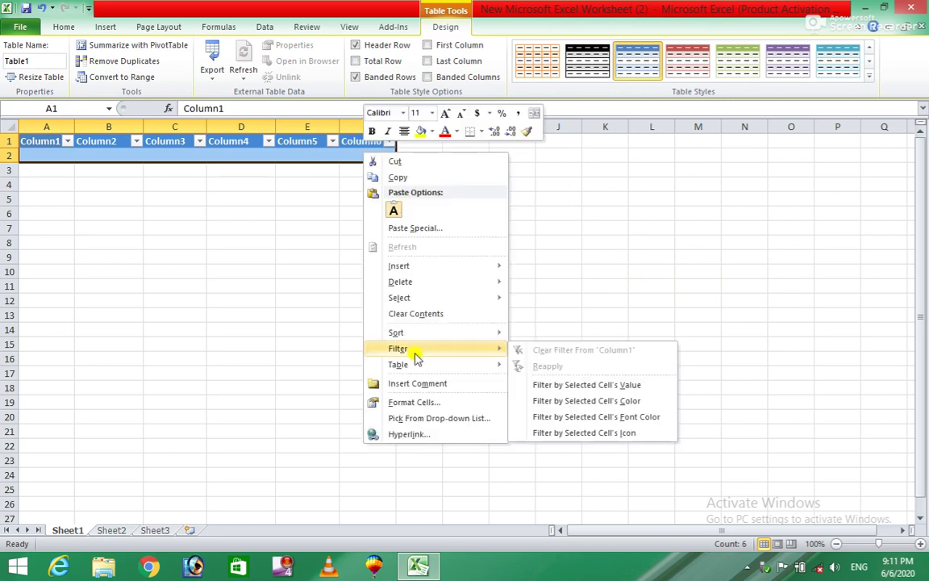
pyautogui.moveTo(415, 331)
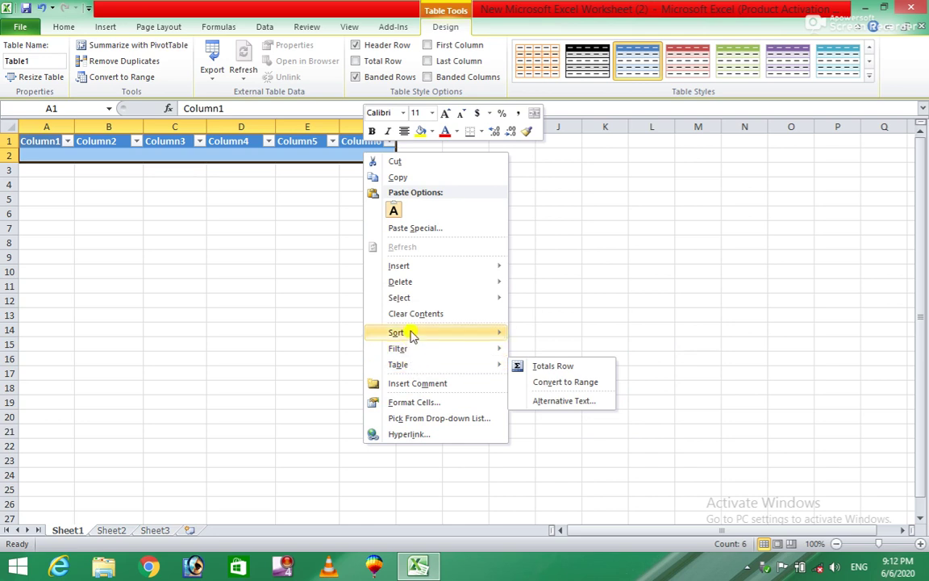
pyautogui.click(245, 224)
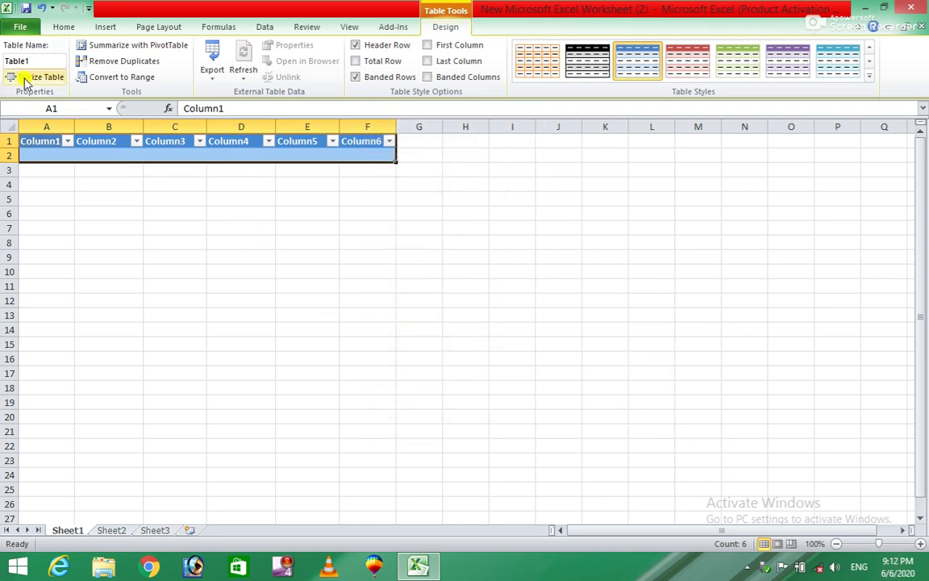
# Confirm Table1's range as A1:F2 in the Resize Table dialog
pyautogui.click(25, 80)
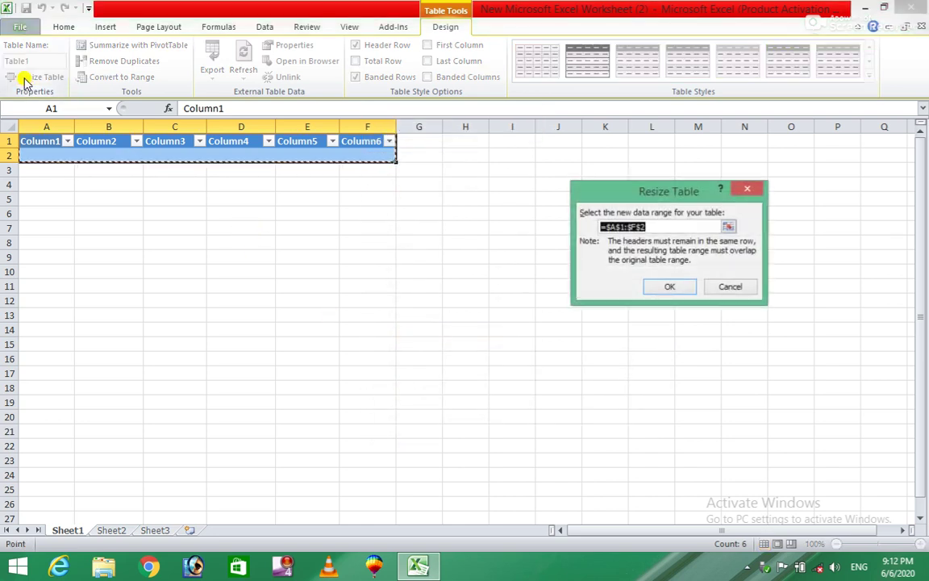
pyautogui.click(728, 228)
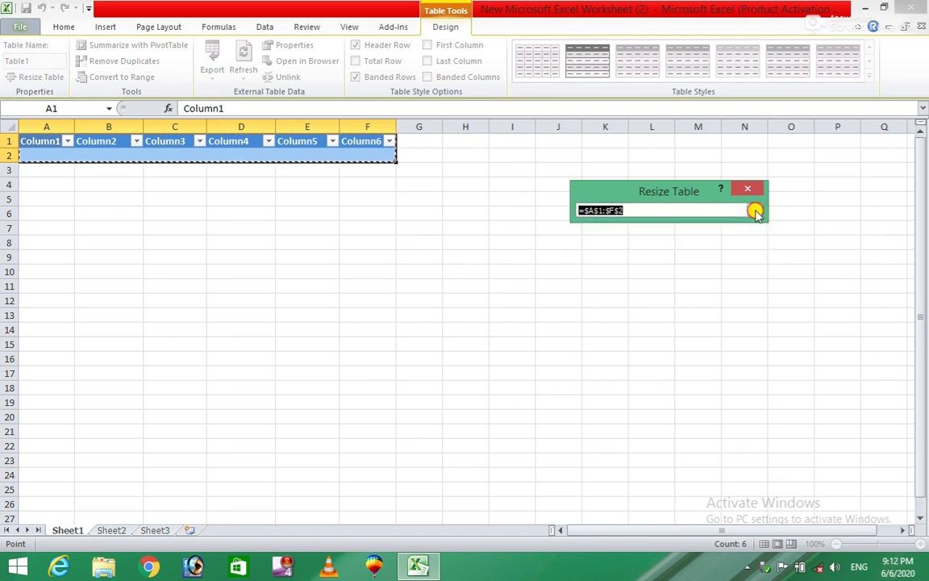
pyautogui.click(754, 211)
pyautogui.click(662, 287)
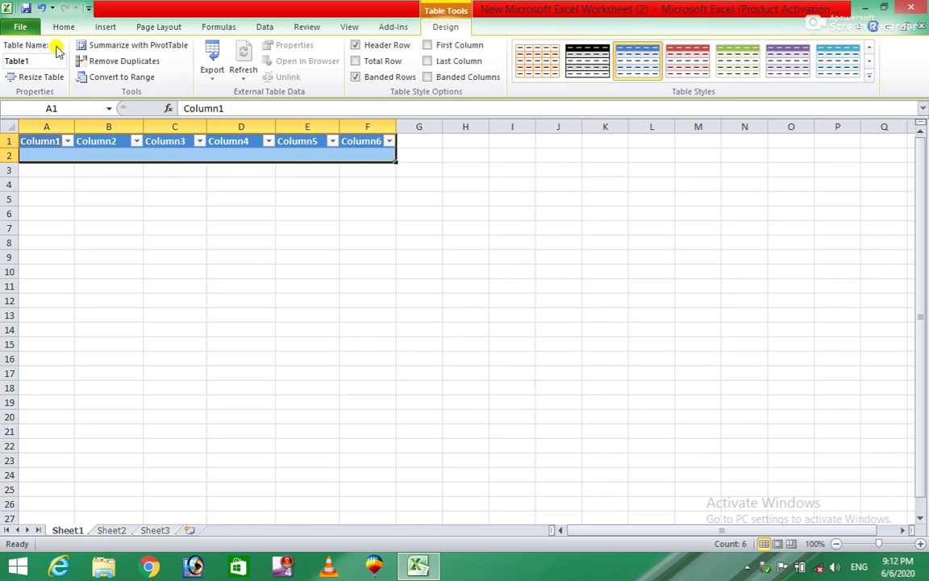
pyautogui.click(102, 28)
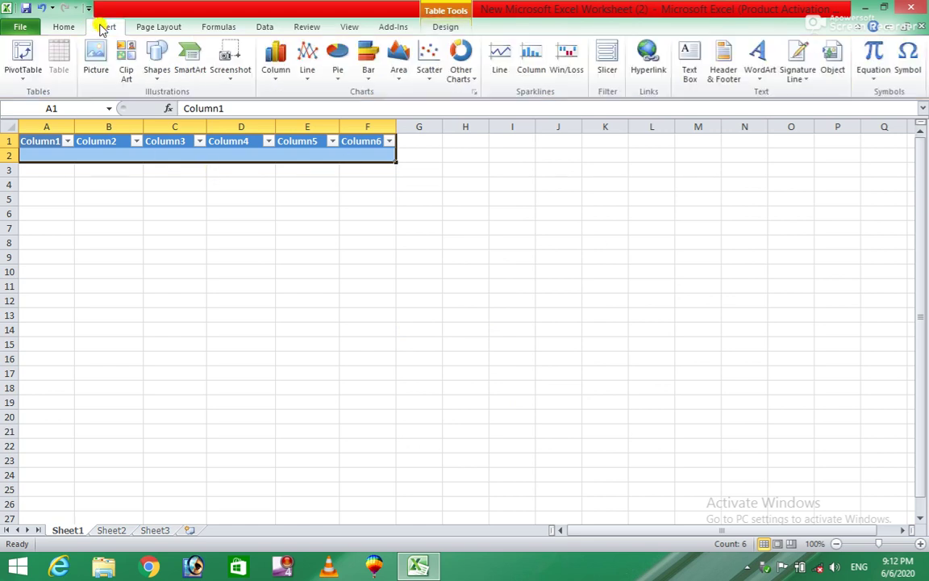
# Create a PivotTable from Table1 on a new worksheet
pyautogui.click(22, 55)
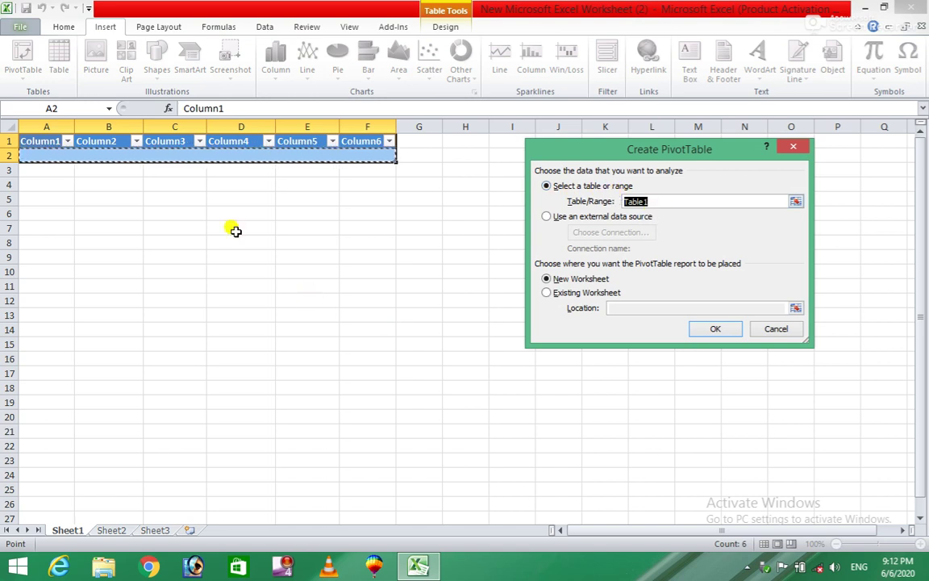
pyautogui.click(714, 328)
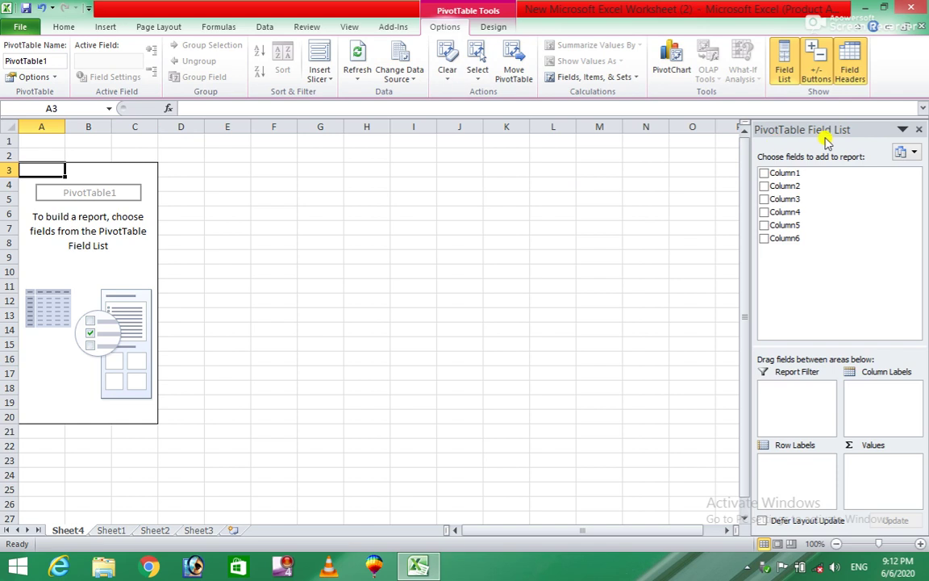
# Add Column1, Column2 and Column3 as nested row labels from the field list
pyautogui.click(765, 178)
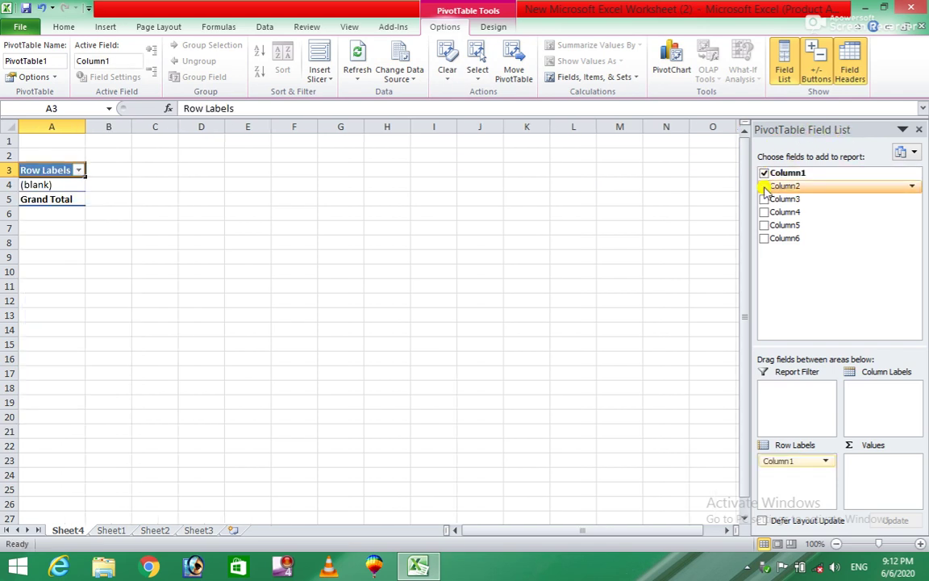
pyautogui.click(764, 188)
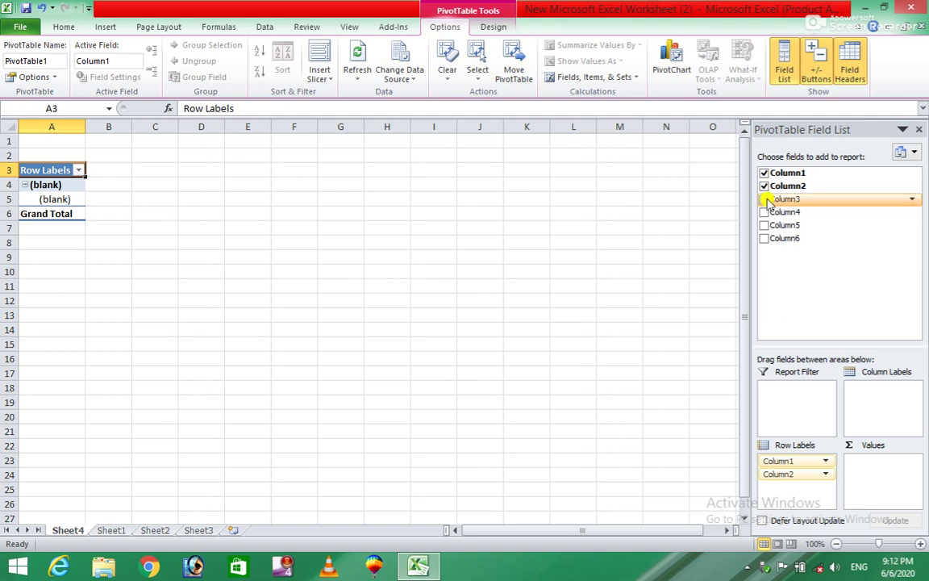
pyautogui.click(766, 200)
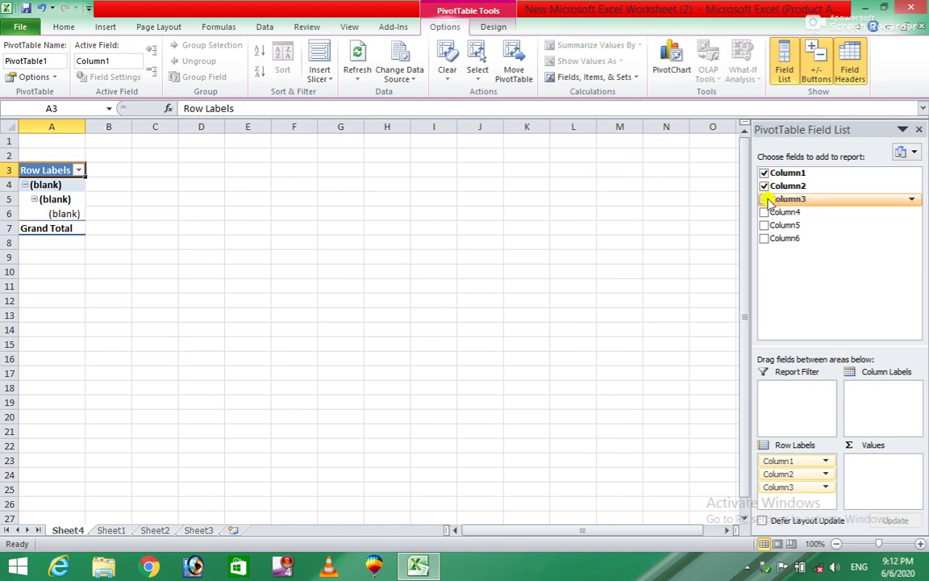
pyautogui.click(615, 283)
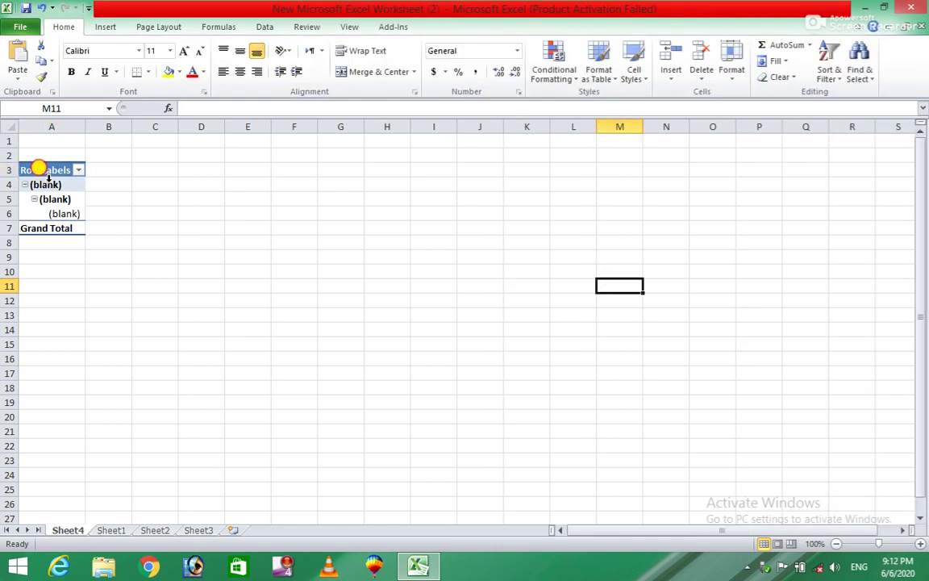
pyautogui.click(49, 179)
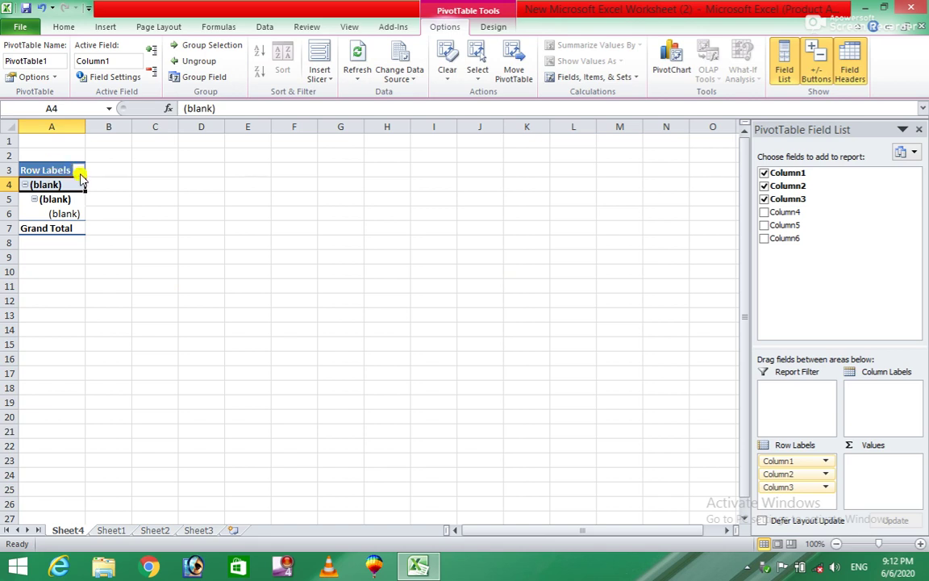
# Check the Row Labels filter, then collapse and re-expand the (blank) group in A4
pyautogui.click(79, 171)
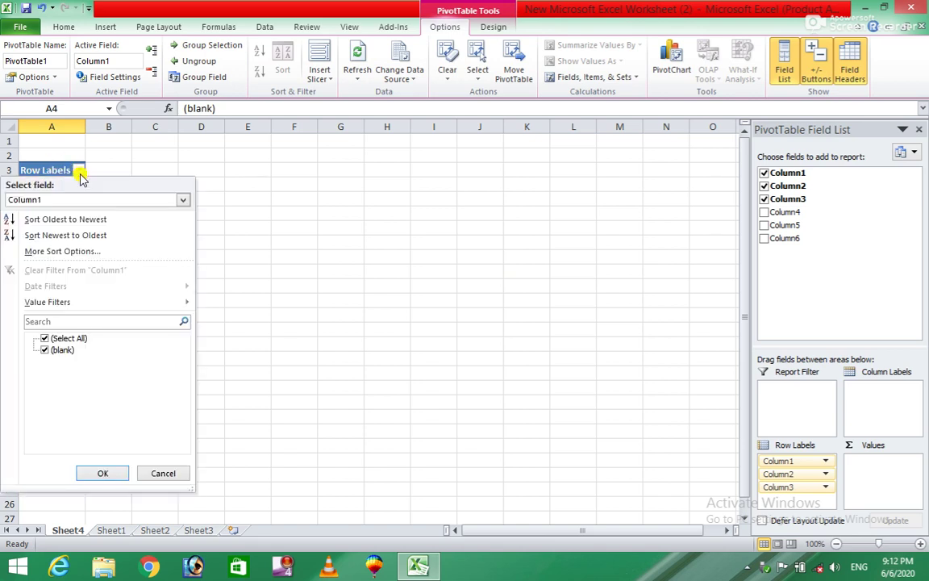
pyautogui.click(258, 223)
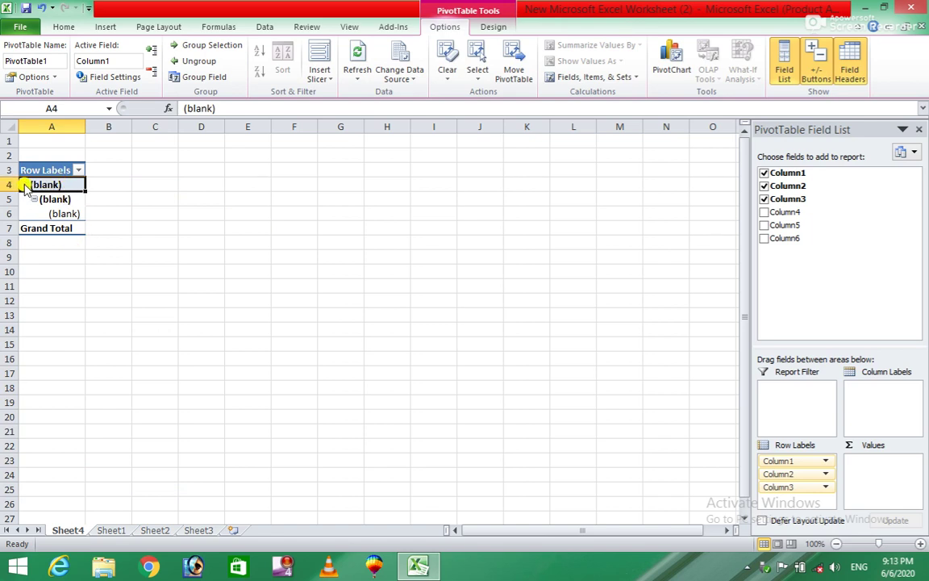
pyautogui.click(25, 185)
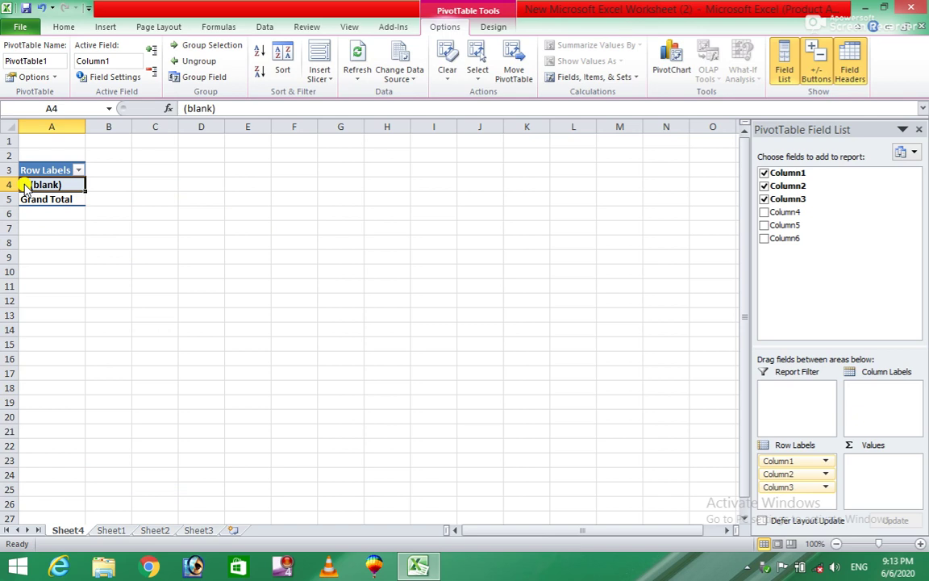
pyautogui.click(25, 185)
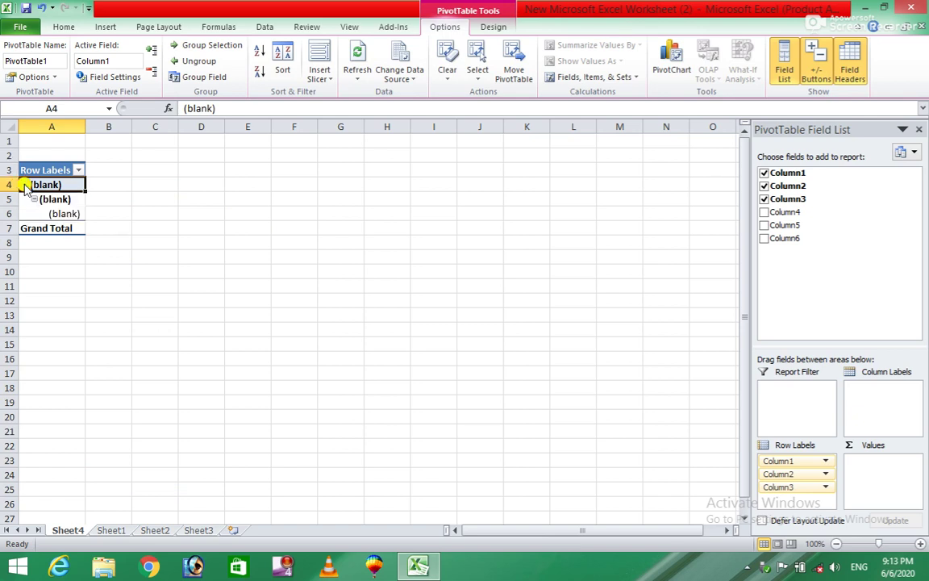
pyautogui.doubleClick(61, 185)
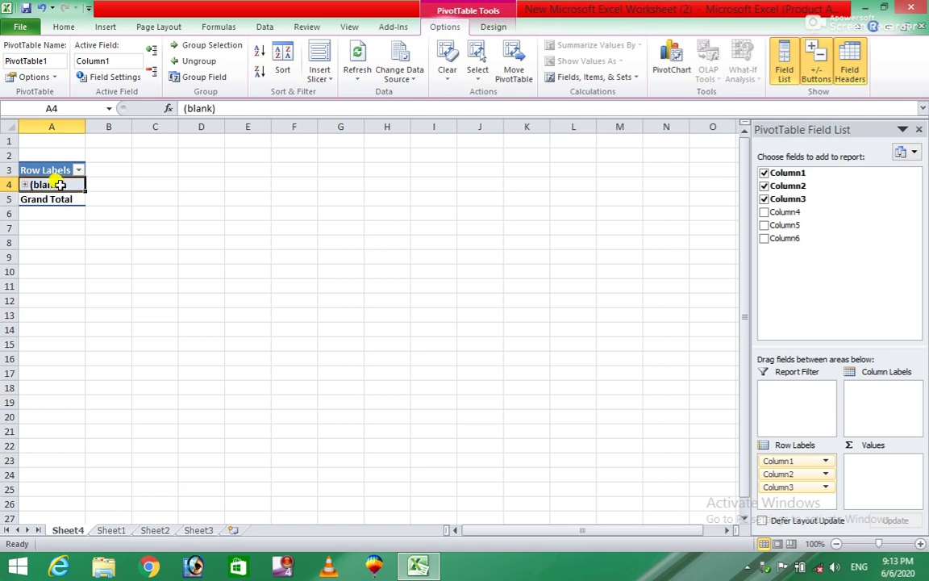
pyautogui.doubleClick(60, 185)
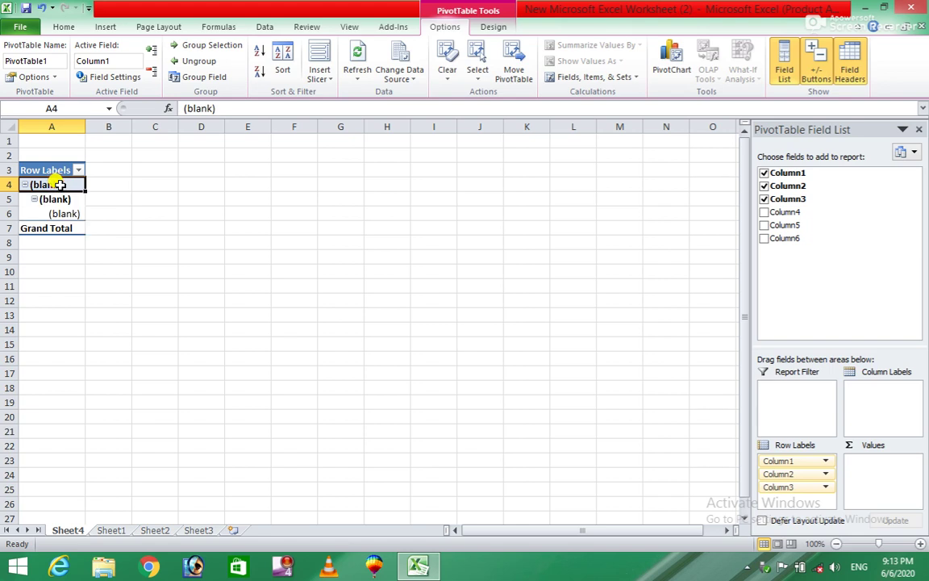
# Relabel the row items in A4:A6 as 34, 45 and 76
pyautogui.write('34')
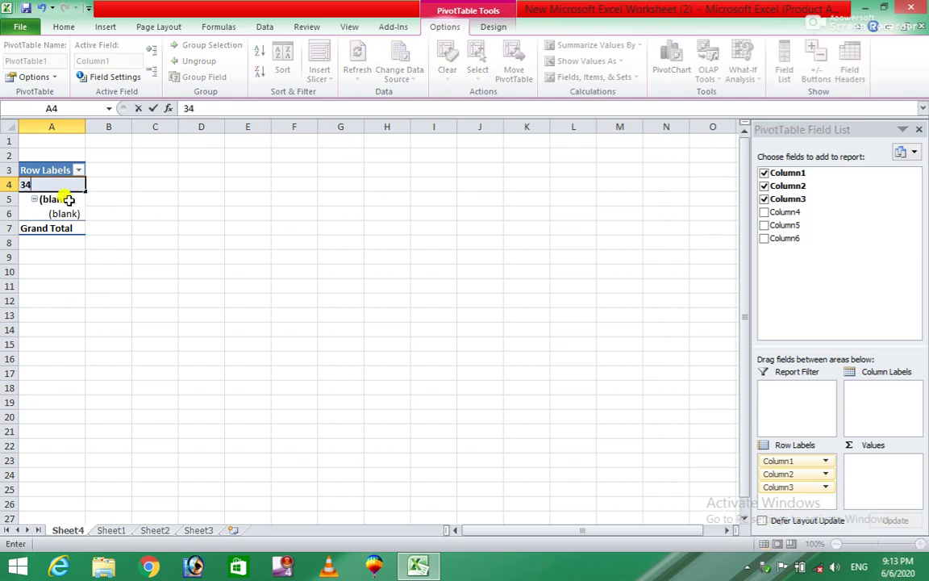
pyautogui.press('Return')
pyautogui.write('45')
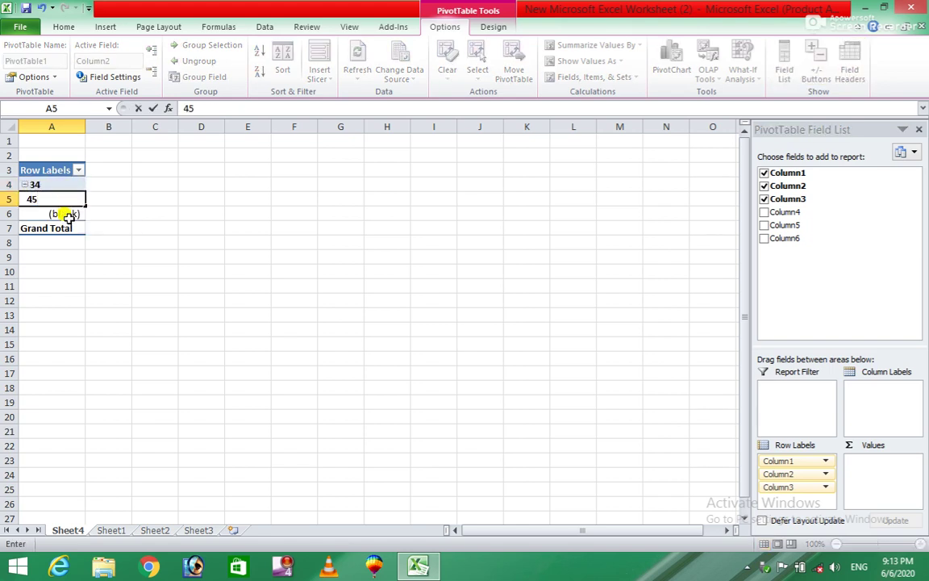
pyautogui.press('Return')
pyautogui.write('76')
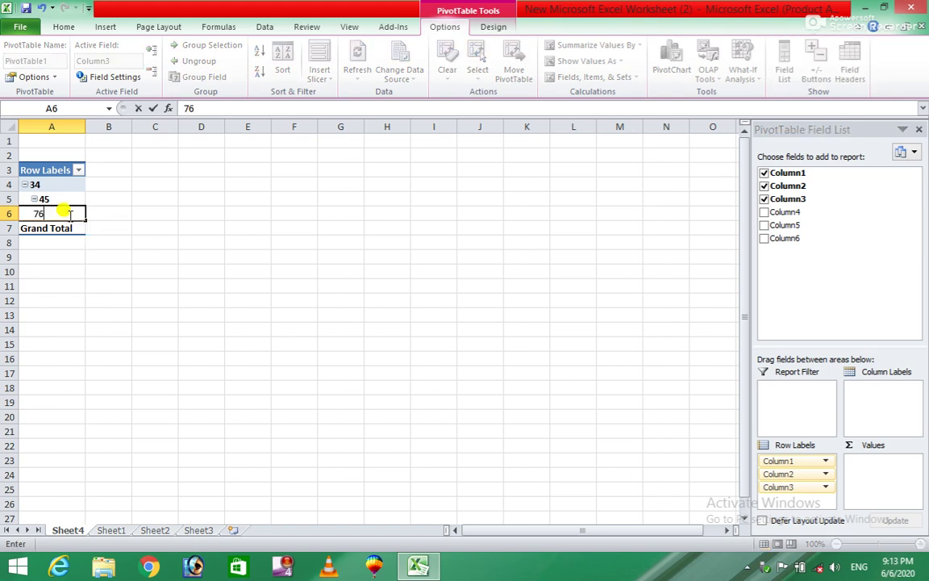
pyautogui.click(108, 226)
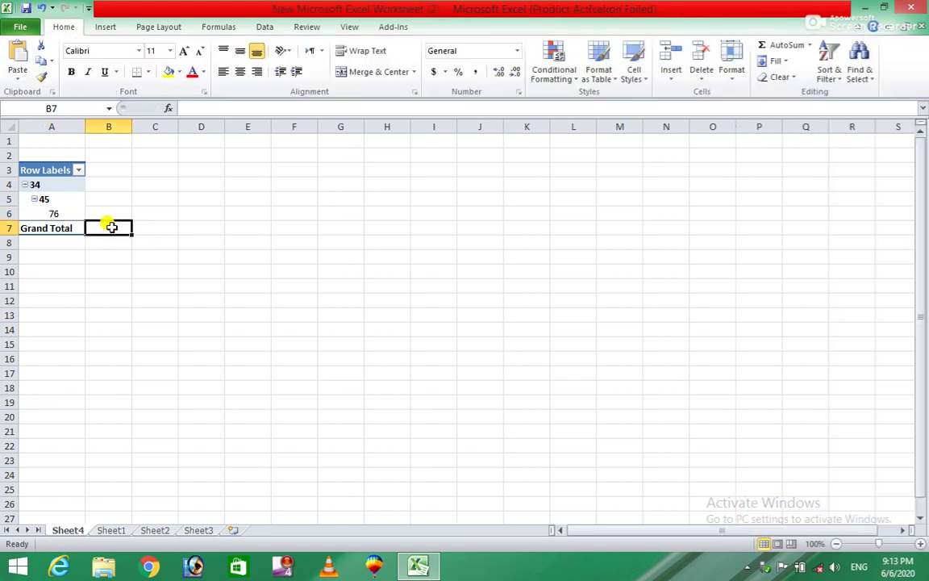
# Widen column A so the row labels fit
pyautogui.click(64, 227)
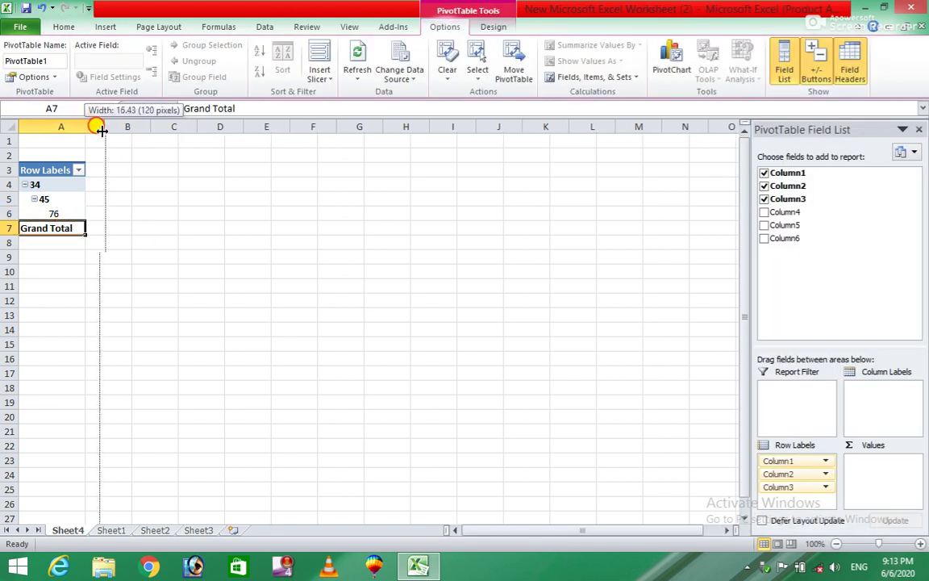
pyautogui.moveTo(84, 127); pyautogui.dragTo(105, 127)
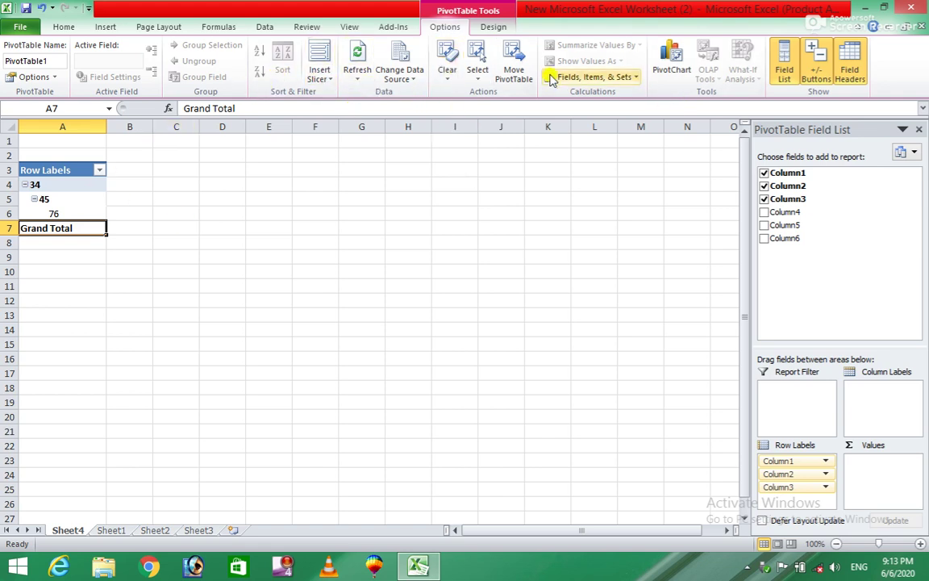
pyautogui.click(447, 58)
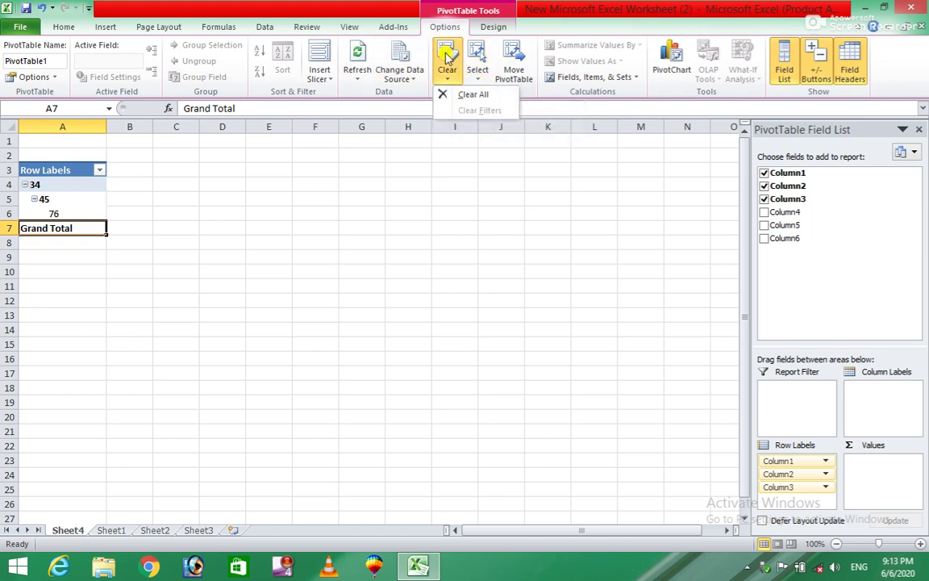
# Clear the PivotTable and undo it, then insert a clustered column PivotChart
pyautogui.click(472, 96)
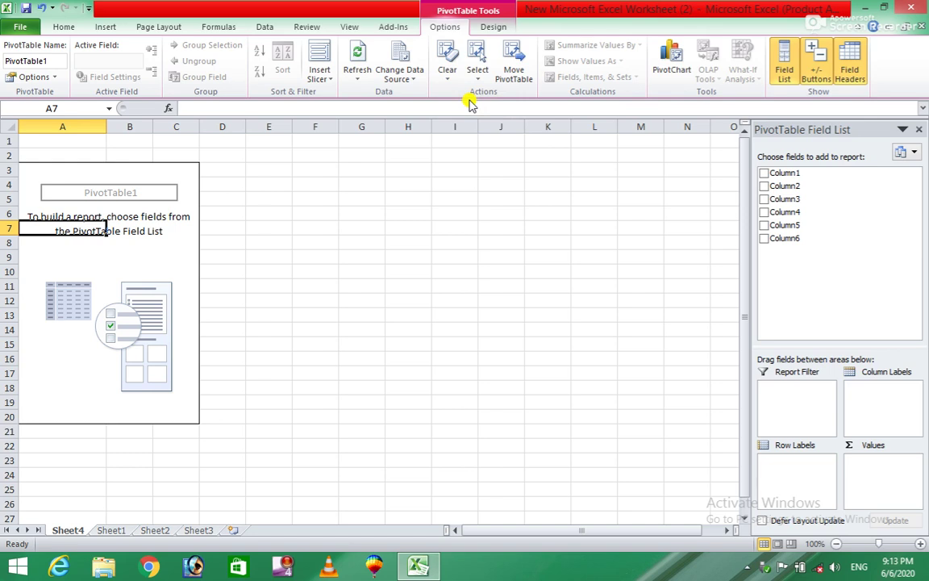
pyautogui.hotkey('ctrl', 'z')
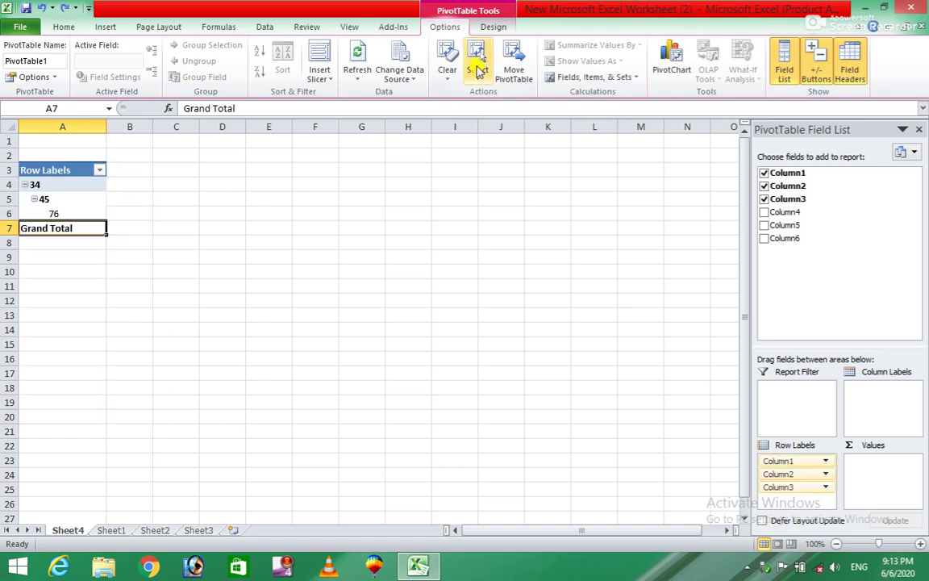
pyautogui.click(478, 71)
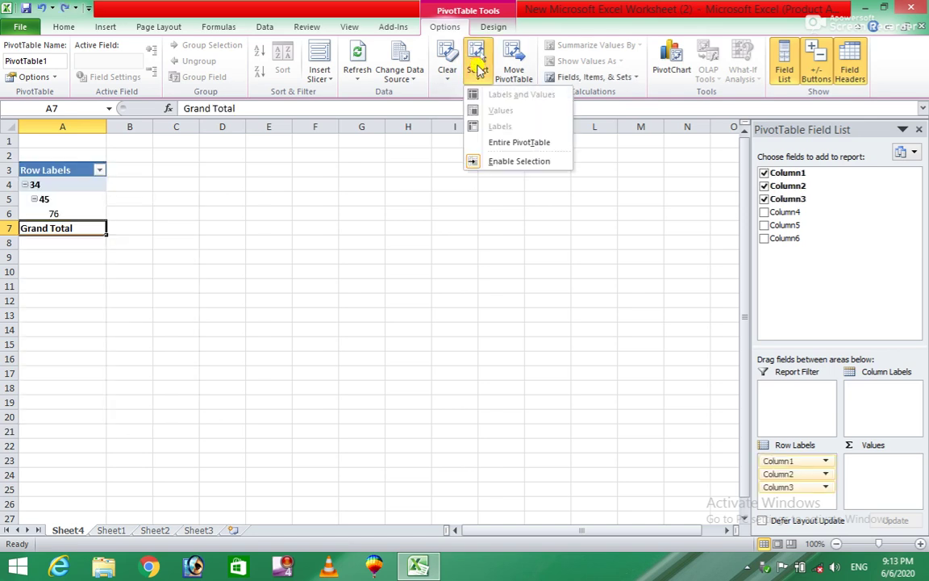
pyautogui.click(479, 199)
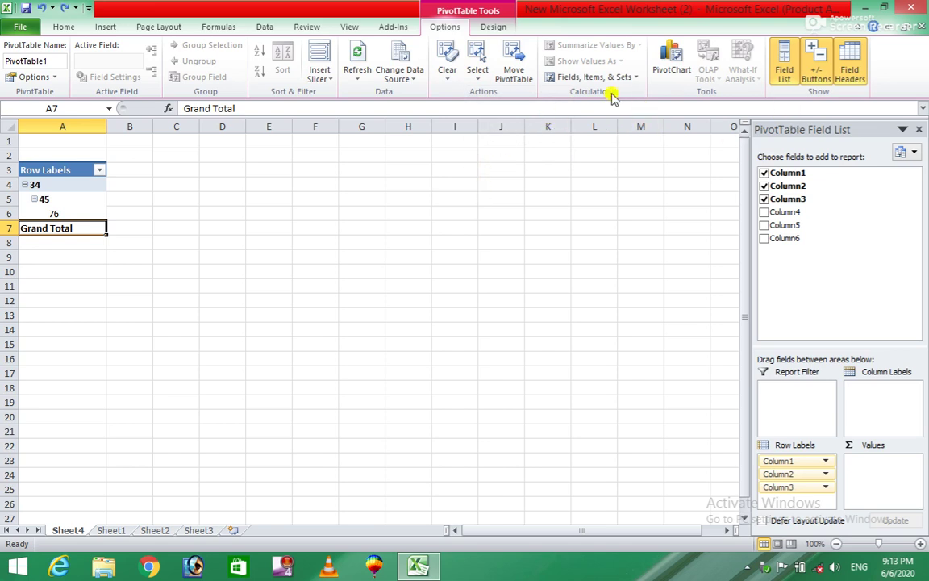
pyautogui.click(667, 68)
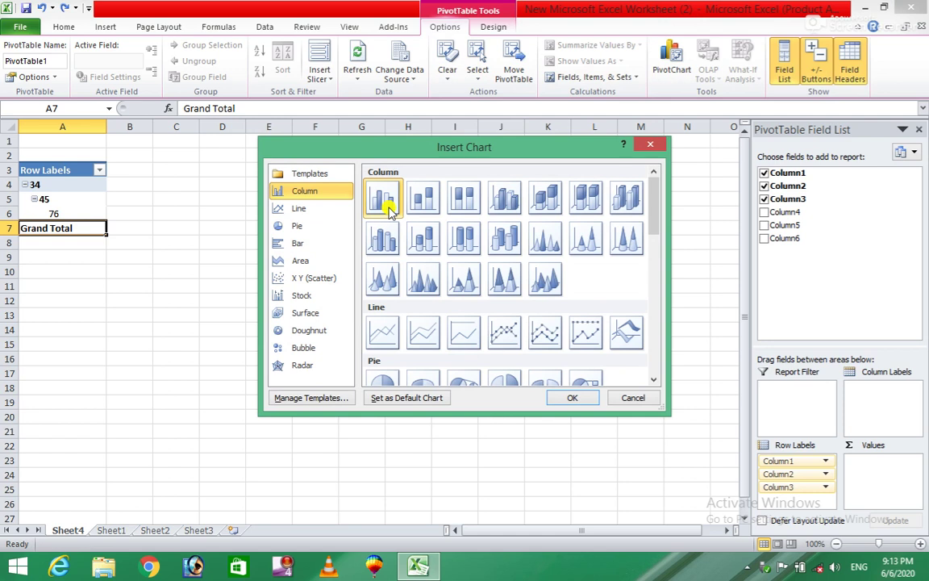
pyautogui.click(572, 397)
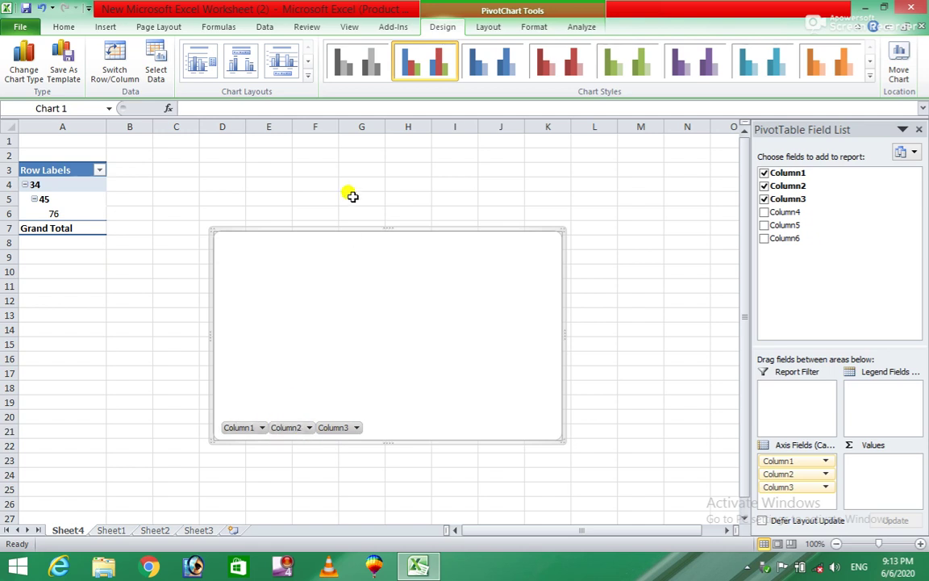
# Apply the third chart style to the PivotChart and check its Column1 filter
pyautogui.click(466, 58)
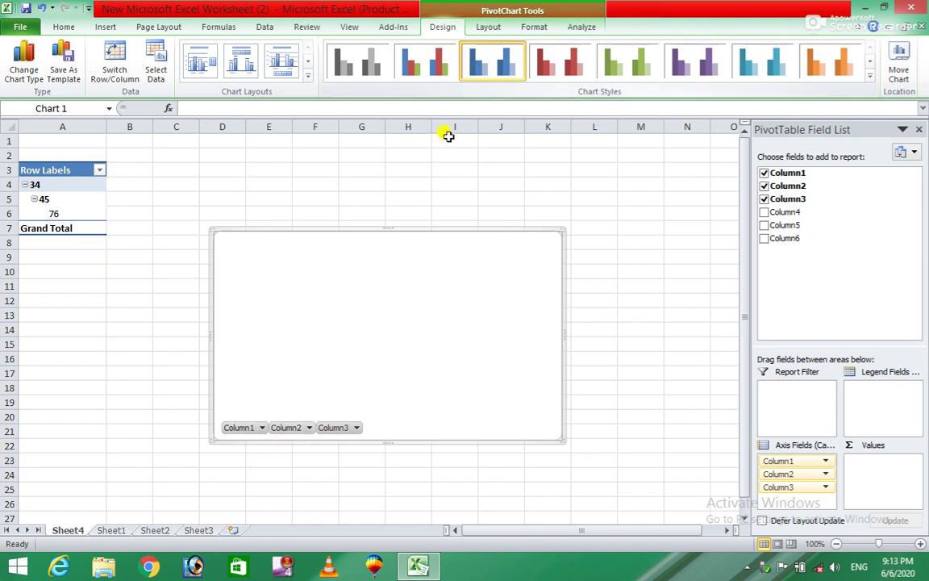
pyautogui.click(262, 428)
pyautogui.click(262, 428)
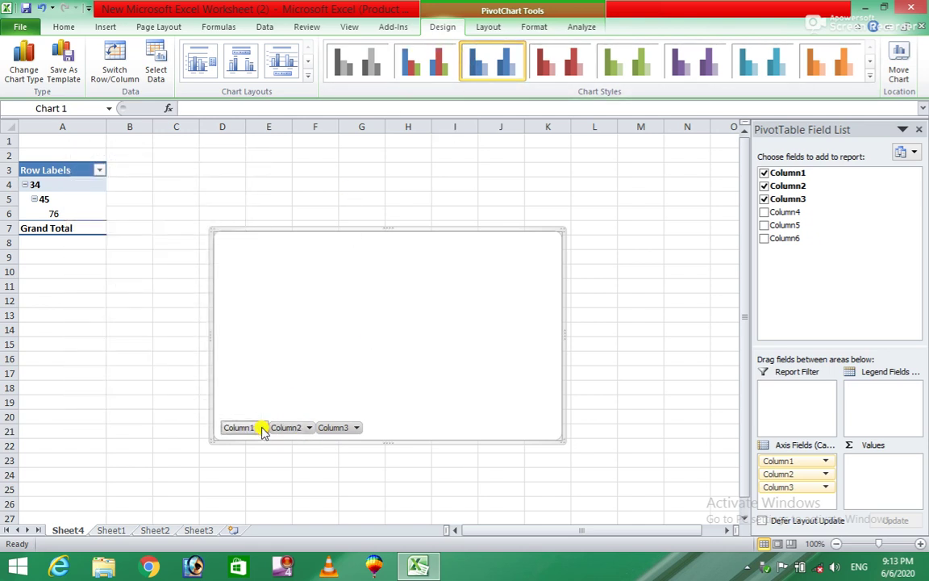
# Open and close the chart area formatting, then begin undoing the PivotChart
pyautogui.doubleClick(341, 317)
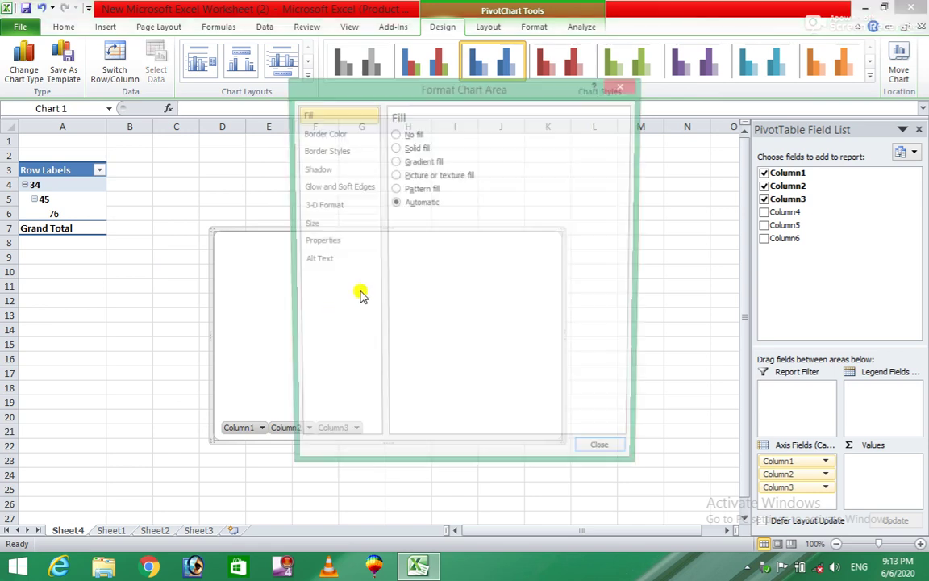
pyautogui.click(623, 86)
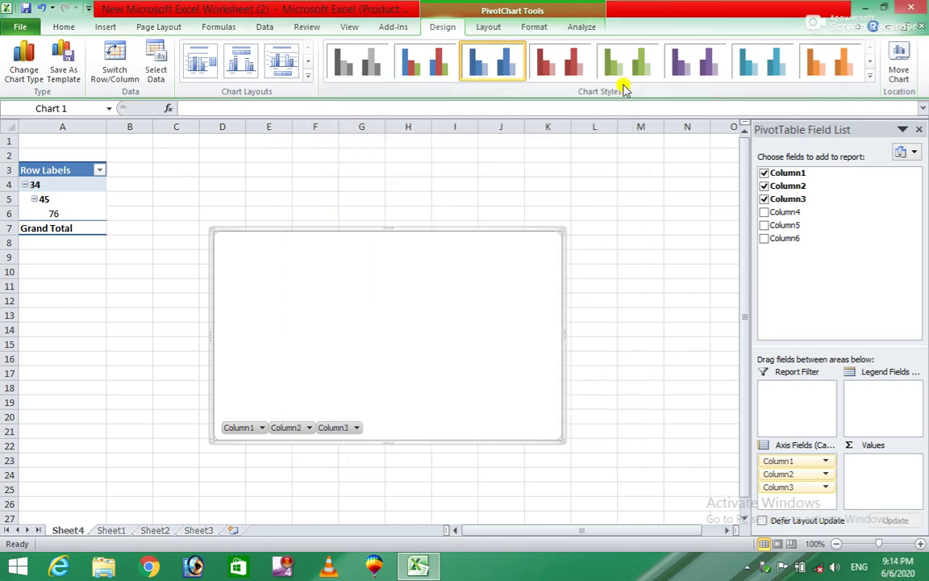
pyautogui.click(117, 27)
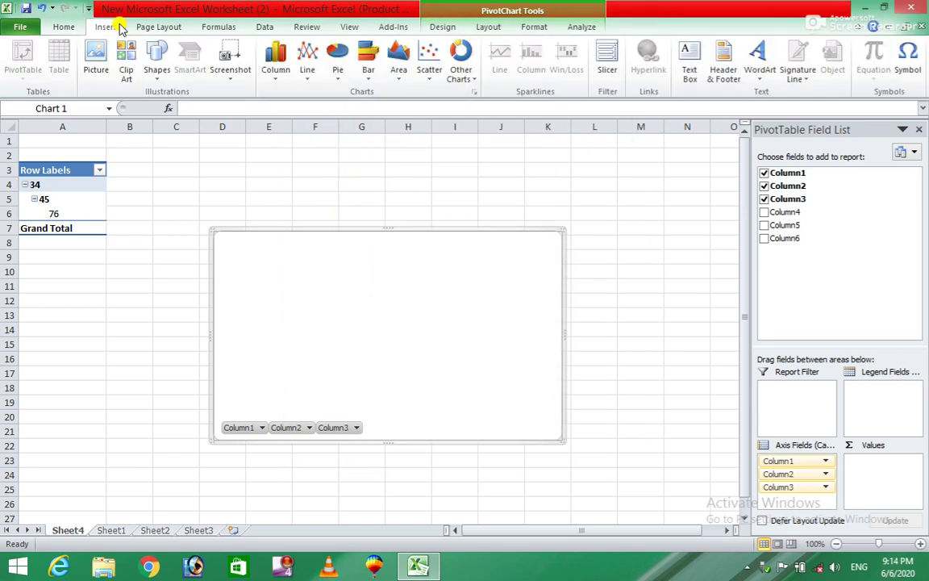
pyautogui.hotkey('ctrl', 'z')
pyautogui.hotkey('ctrl', 'z')
pyautogui.hotkey('ctrl', 'z')
pyautogui.hotkey('ctrl', 'z')
# Undo the pivot table and table changes until Sheet1 is blank
pyautogui.hotkey('ctrl', 'z')
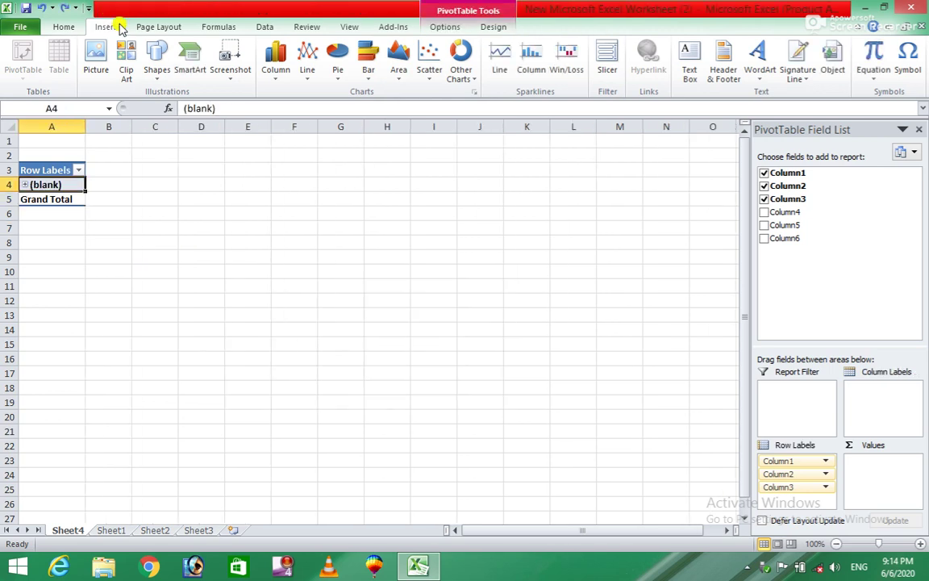
pyautogui.hotkey('ctrl', 'z')
pyautogui.hotkey('ctrl', 'z')
pyautogui.hotkey('ctrl', 'z')
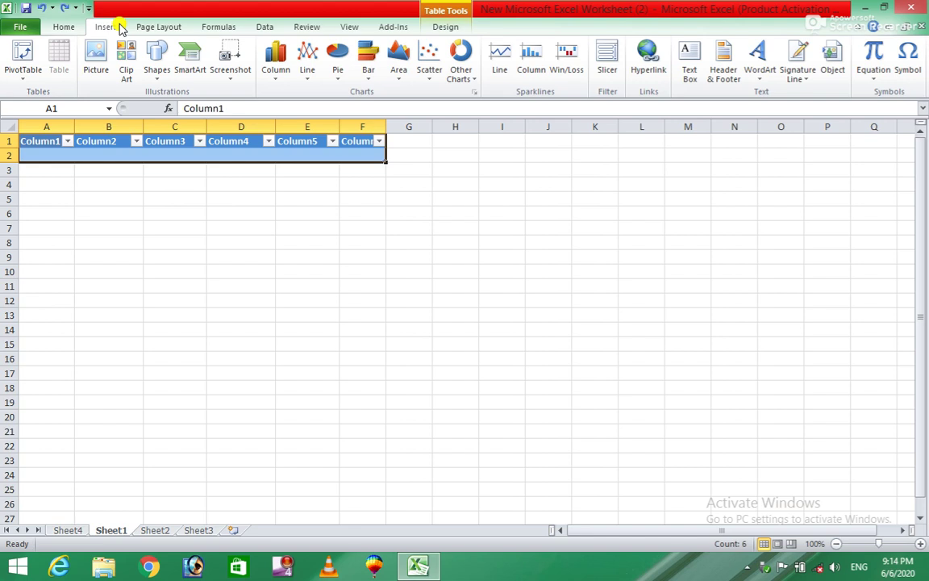
pyautogui.hotkey('ctrl', 'z')
pyautogui.hotkey('ctrl', 'z')
pyautogui.hotkey('ctrl', 'z')
pyautogui.hotkey('ctrl', 'z')
pyautogui.hotkey('ctrl', 'z')
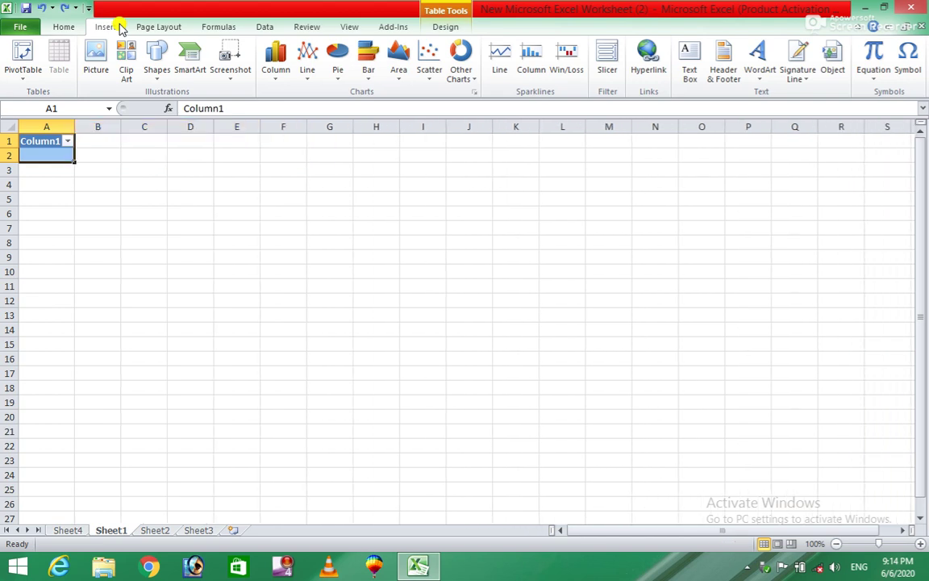
pyautogui.hotkey('ctrl', 'z')
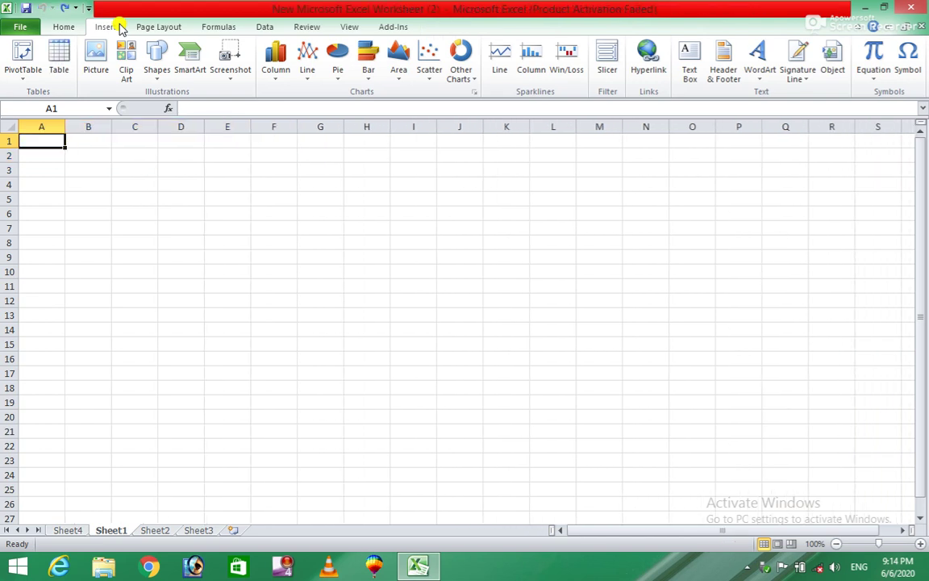
# Insert the picture 1234 from Pictures at cell B3
pyautogui.click(166, 226)
pyautogui.click(95, 167)
pyautogui.click(96, 66)
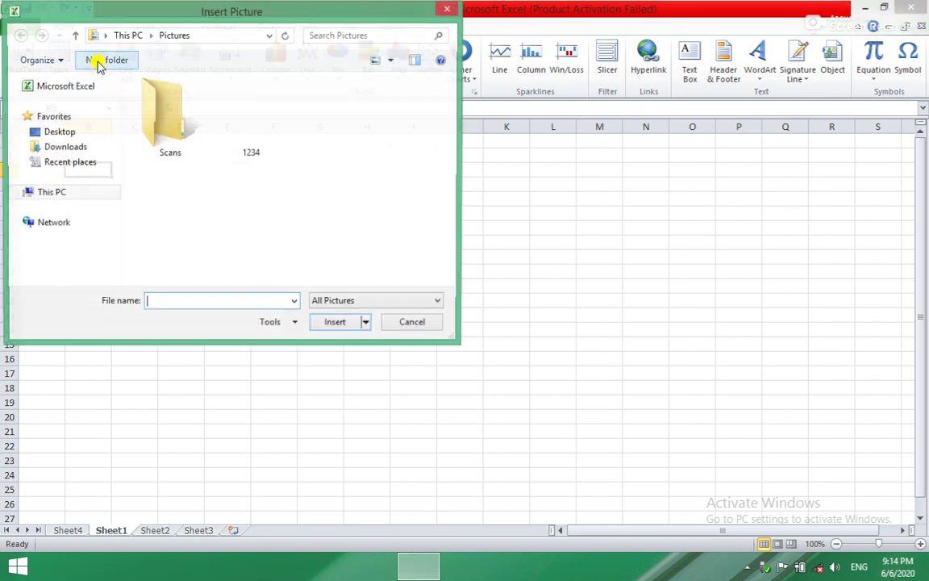
pyautogui.click(251, 137)
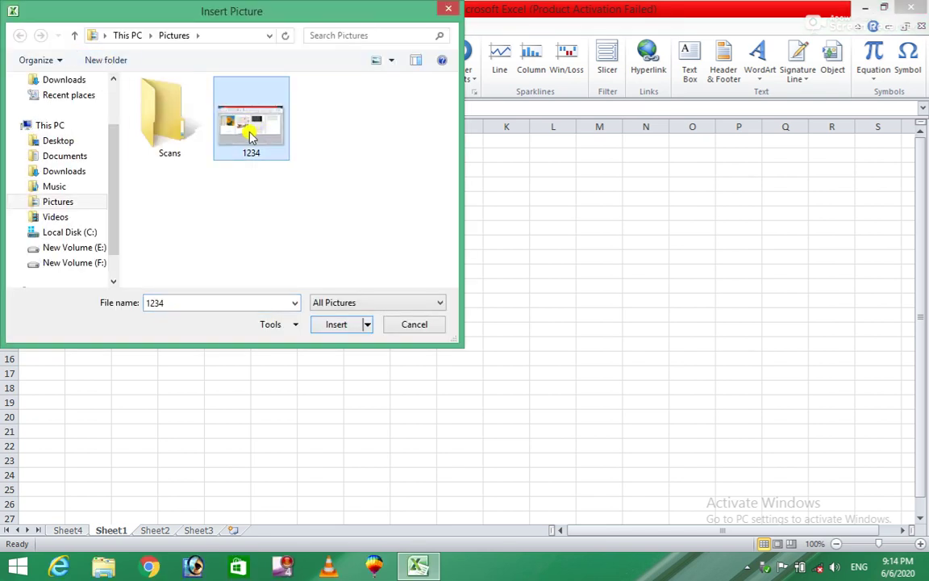
pyautogui.click(336, 324)
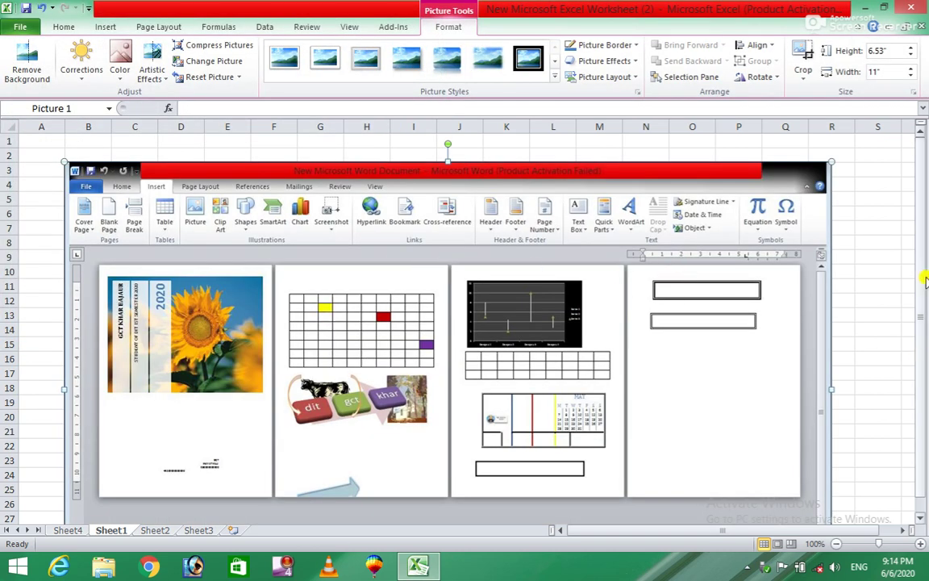
pyautogui.moveTo(922, 285); pyautogui.dragTo(923, 346)
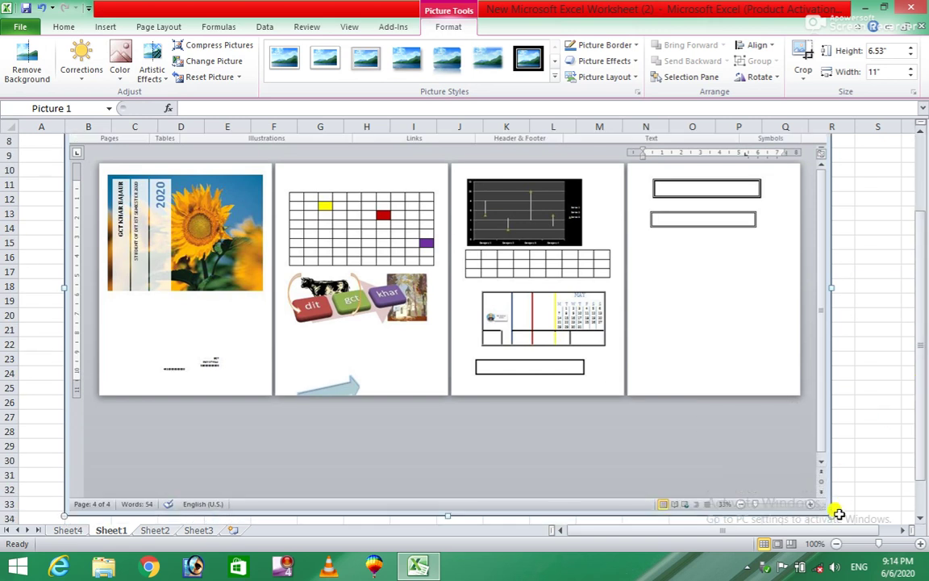
# Resize Picture 1 to 2.5" high by 4.21" wide
pyautogui.moveTo(826, 510); pyautogui.dragTo(439, 279)
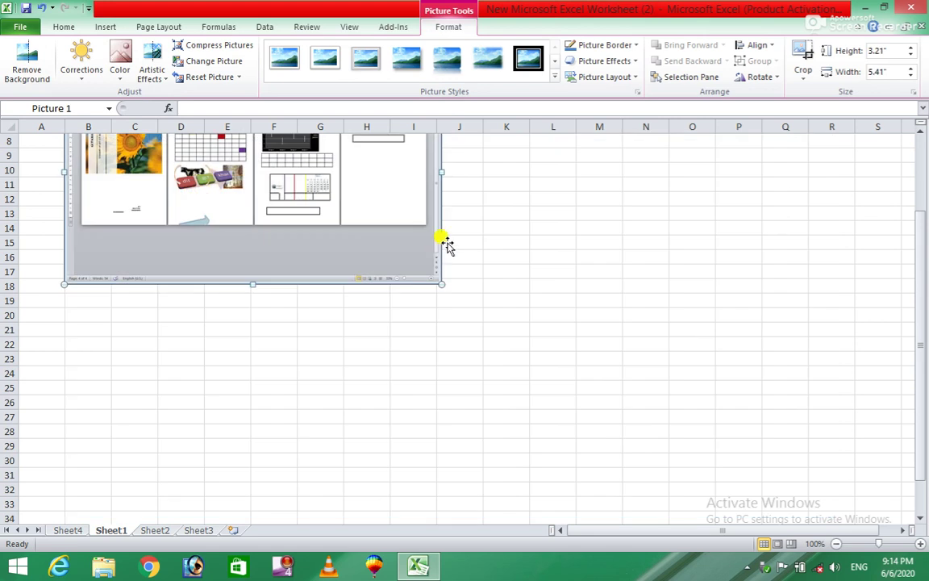
pyautogui.click(921, 132)
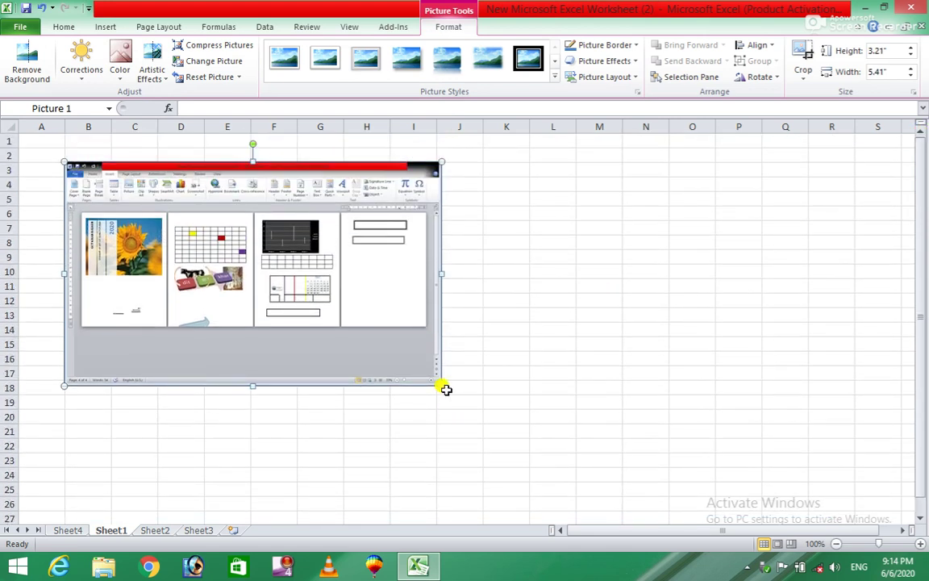
pyautogui.moveTo(439, 384); pyautogui.dragTo(357, 335)
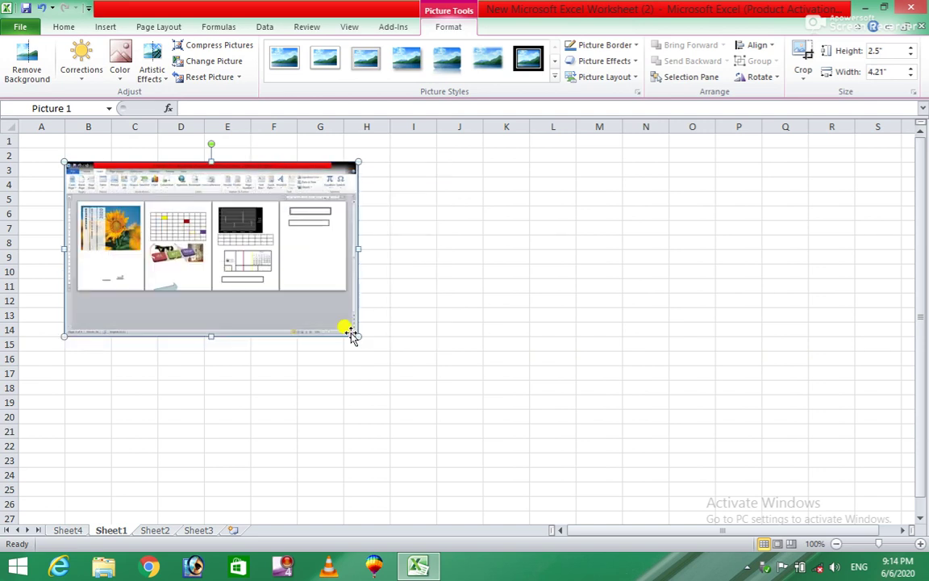
pyautogui.click(23, 70)
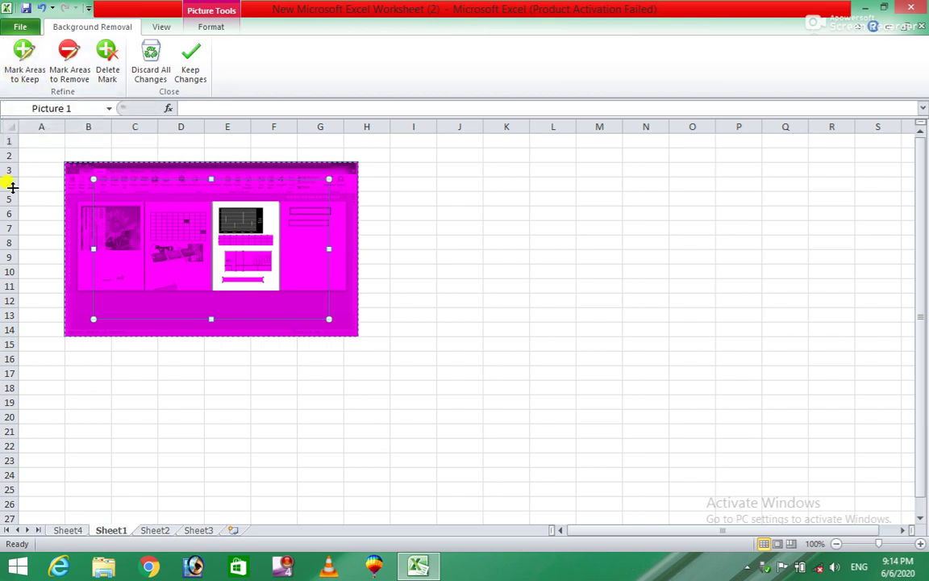
pyautogui.click(25, 64)
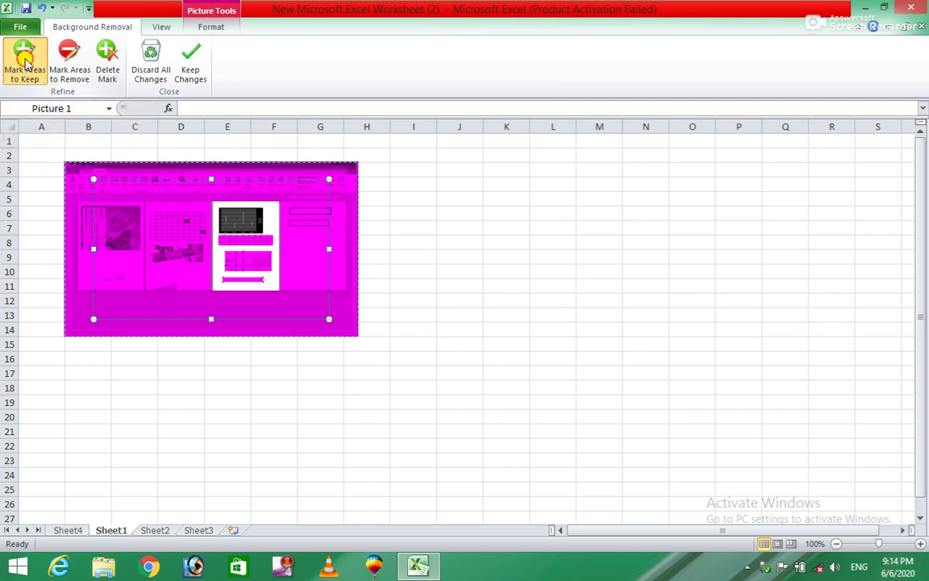
pyautogui.click(71, 53)
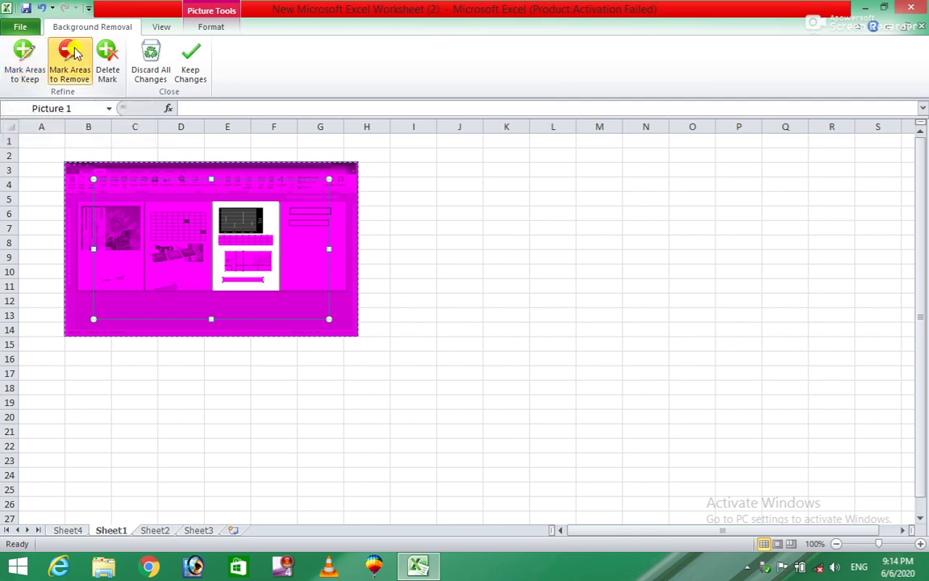
pyautogui.click(109, 58)
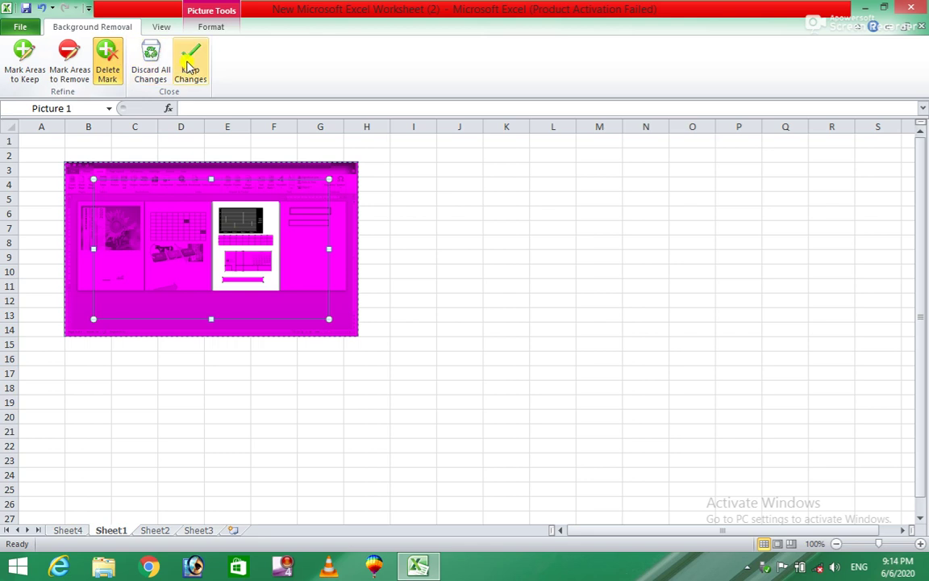
pyautogui.click(153, 58)
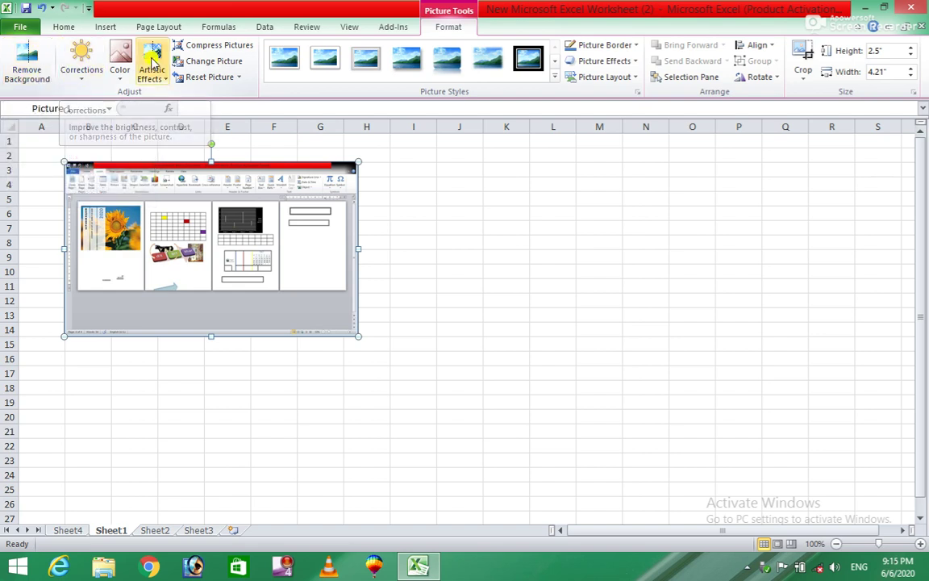
# Move the picture right over roughly columns G to M, leaving the correction presets unapplied
pyautogui.click(80, 62)
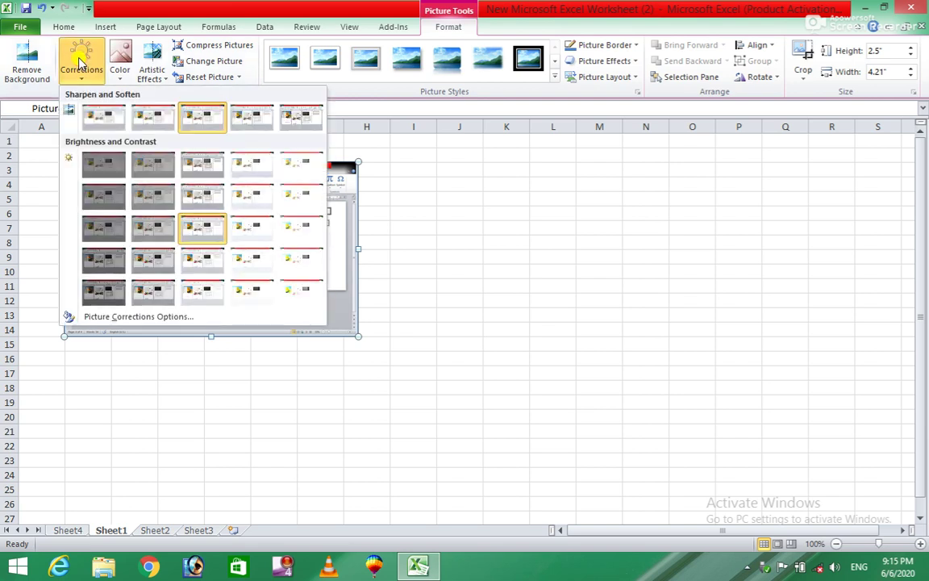
pyautogui.moveTo(286, 205)
pyautogui.mouseDown()
pyautogui.moveTo(529, 240)
pyautogui.moveTo(537, 229)
pyautogui.mouseUp()
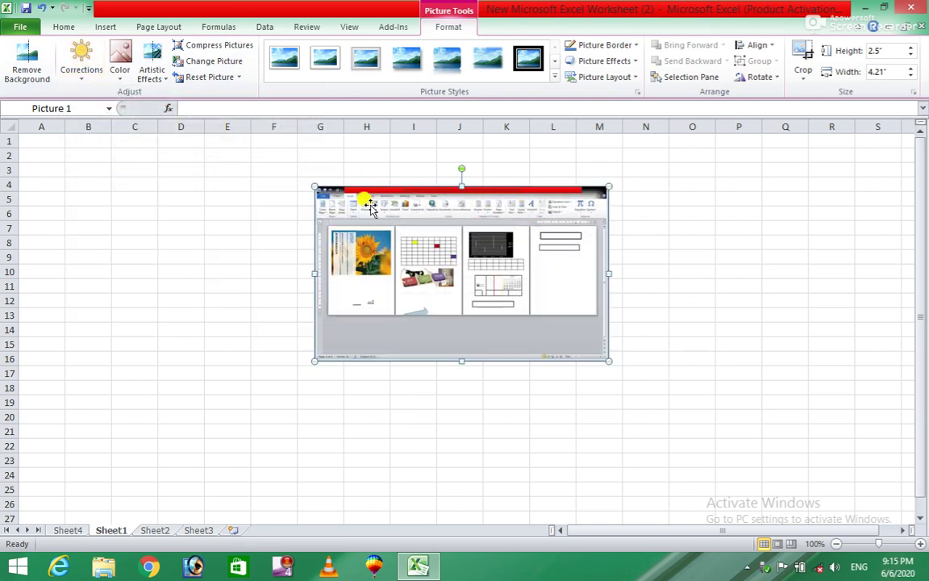
pyautogui.click(82, 65)
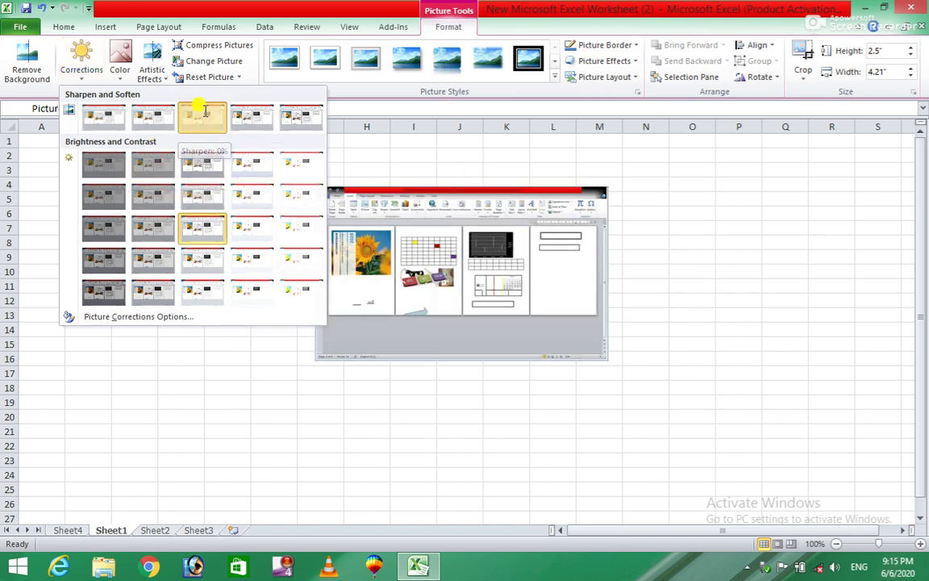
pyautogui.click(204, 116)
# Preview the Color, Corrections and Artistic Effects galleries, then close them without applying any
pyautogui.click(118, 55)
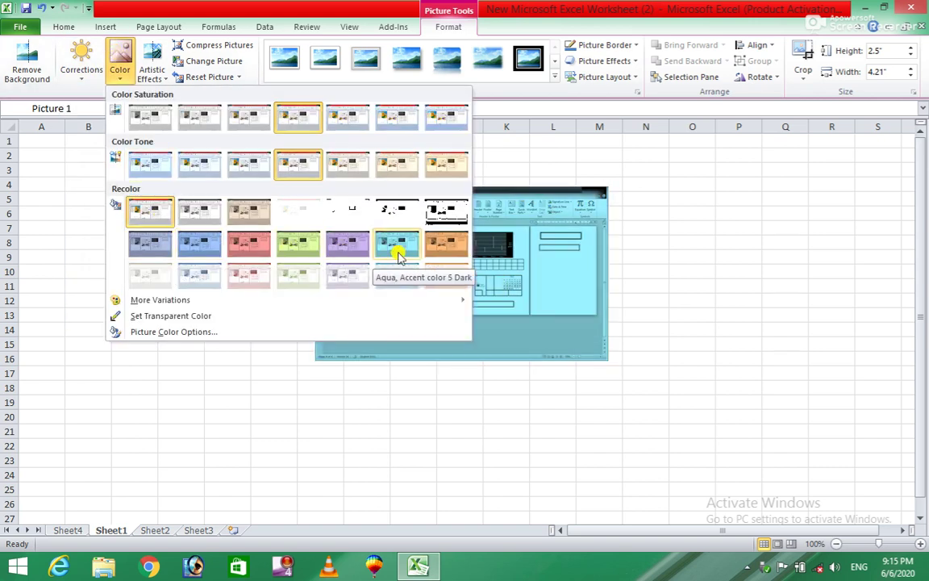
pyautogui.click(80, 83)
pyautogui.click(80, 77)
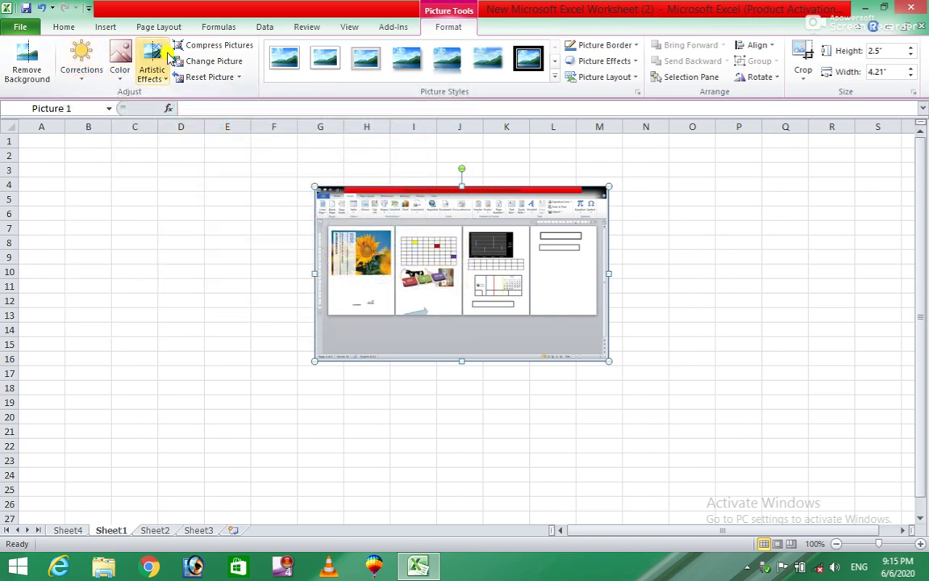
pyautogui.click(160, 78)
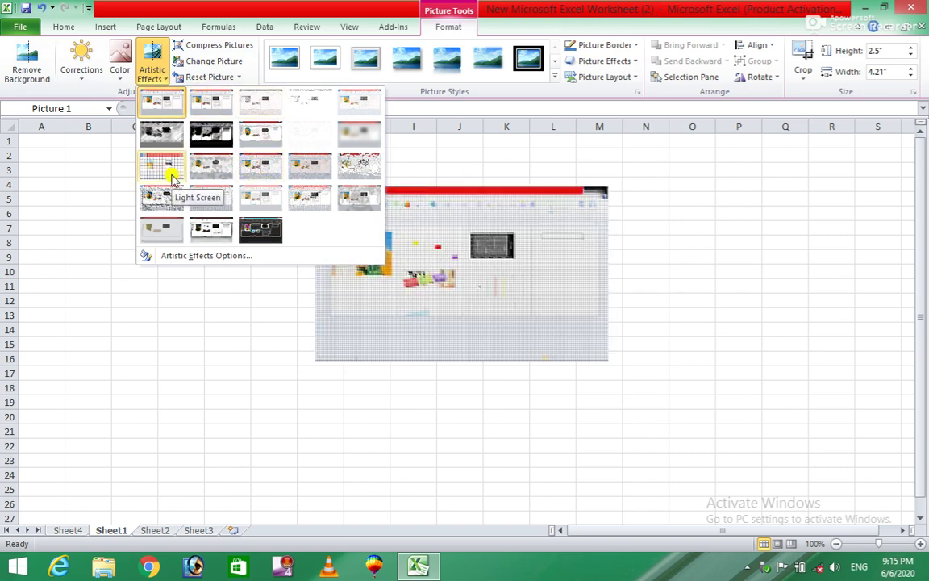
pyautogui.click(109, 133)
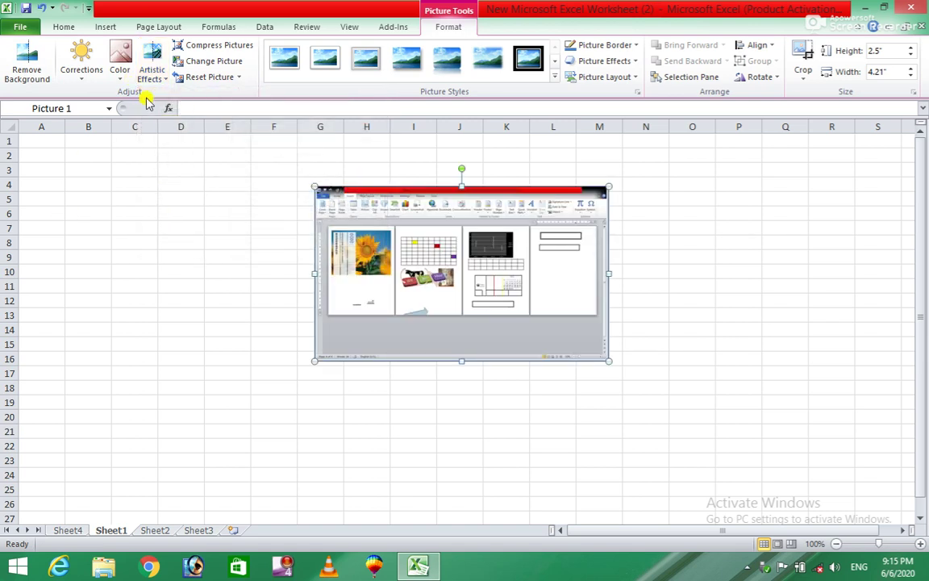
# Compress the picture at document resolution, then show its Size and Properties settings
pyautogui.click(227, 47)
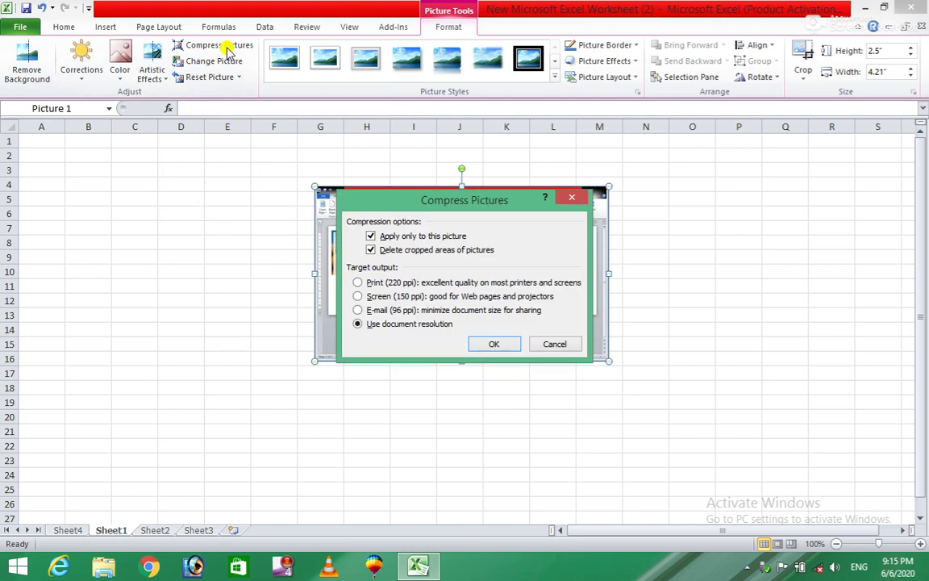
pyautogui.click(491, 344)
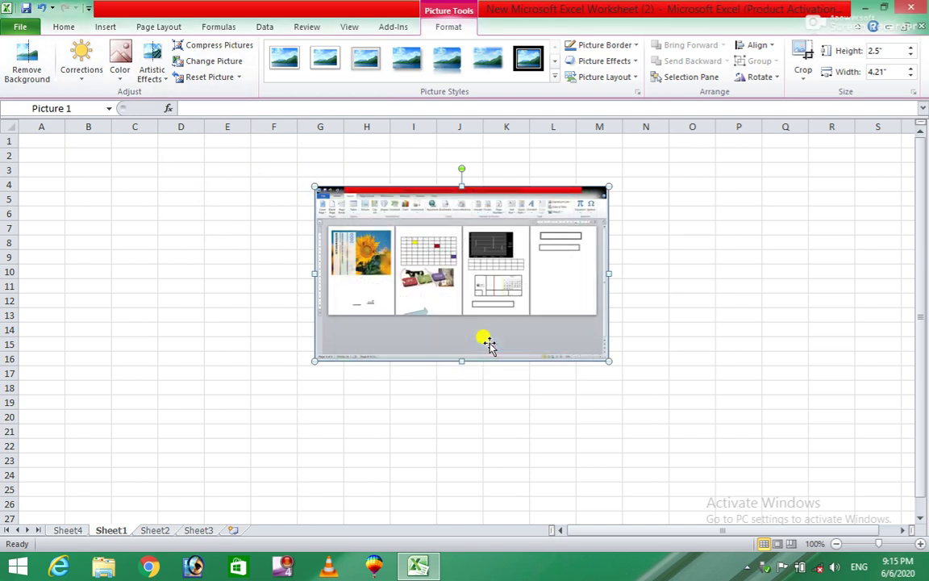
pyautogui.click(209, 45)
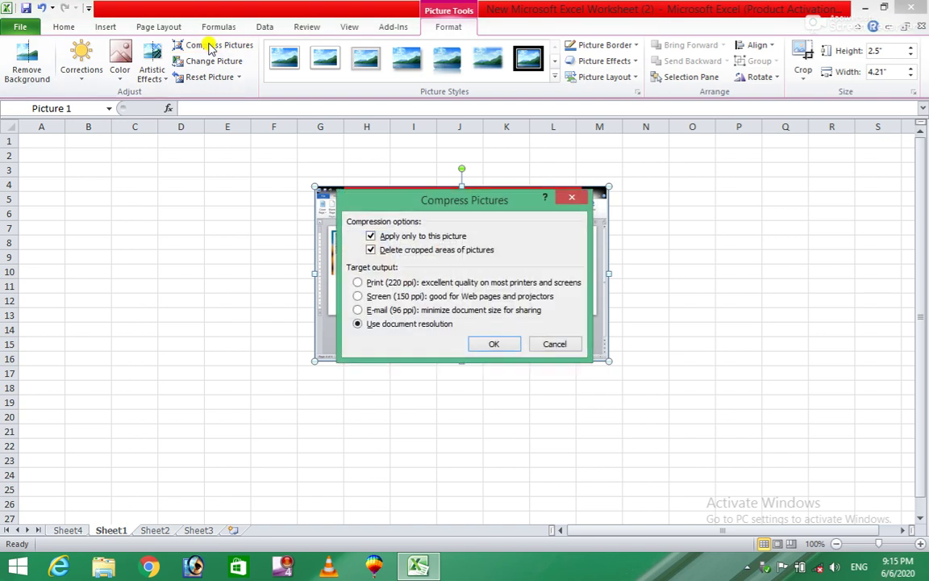
pyautogui.click(538, 344)
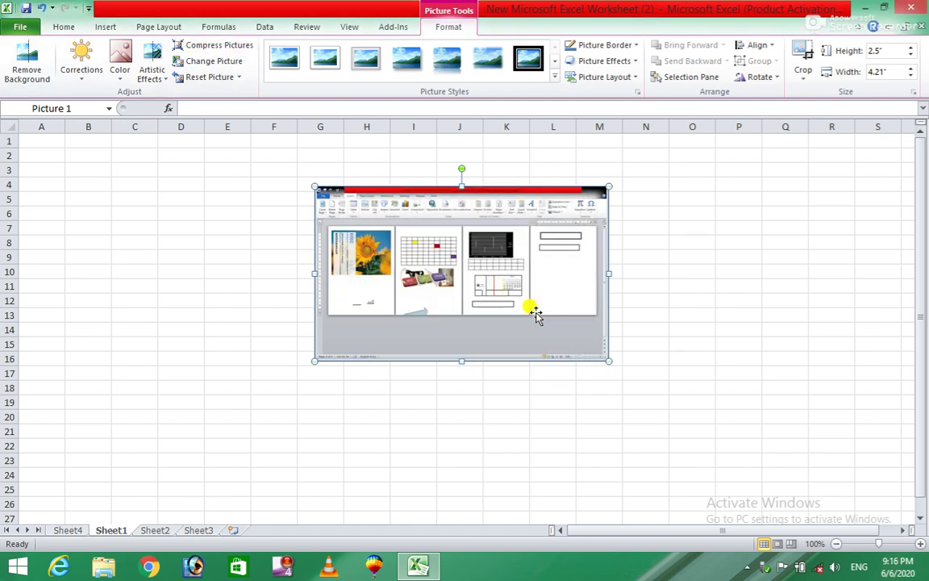
pyautogui.rightClick(536, 315)
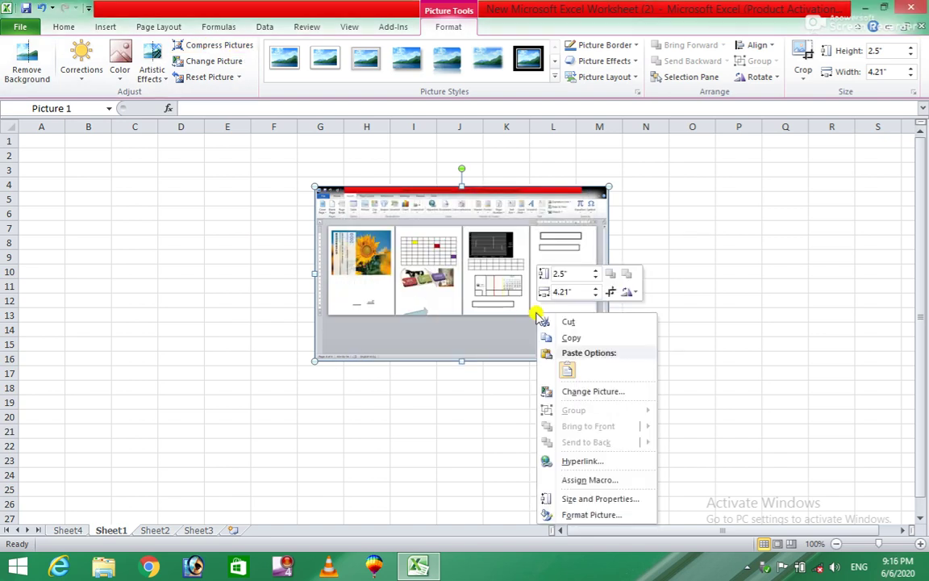
pyautogui.click(589, 499)
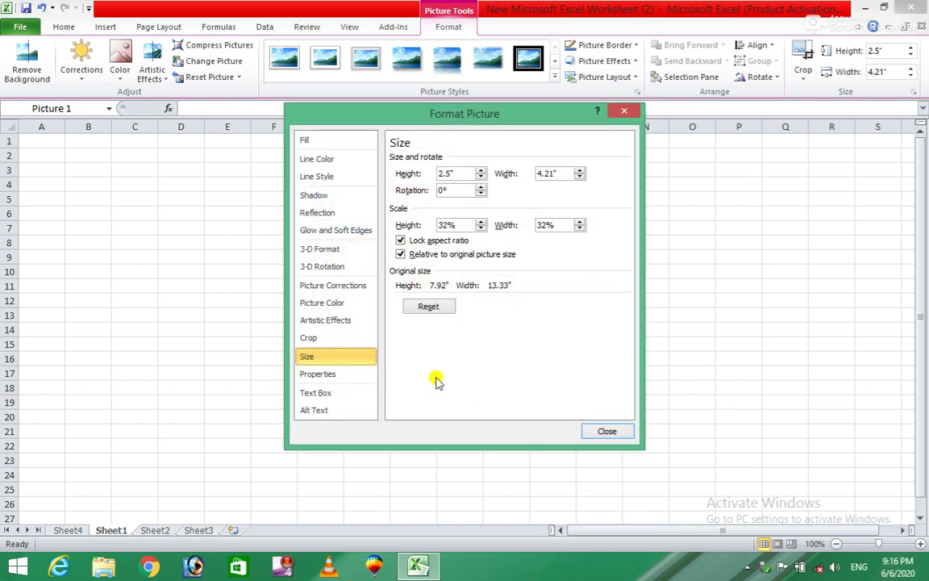
# Shift the picture further right and place the Format Picture window beside it
pyautogui.moveTo(472, 111); pyautogui.dragTo(167, 139)
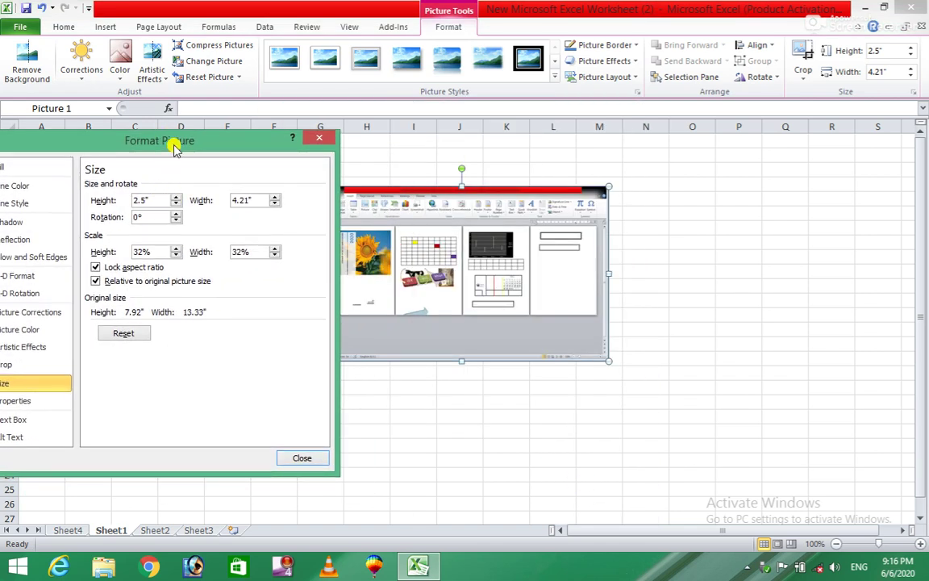
pyautogui.moveTo(401, 194); pyautogui.dragTo(589, 183)
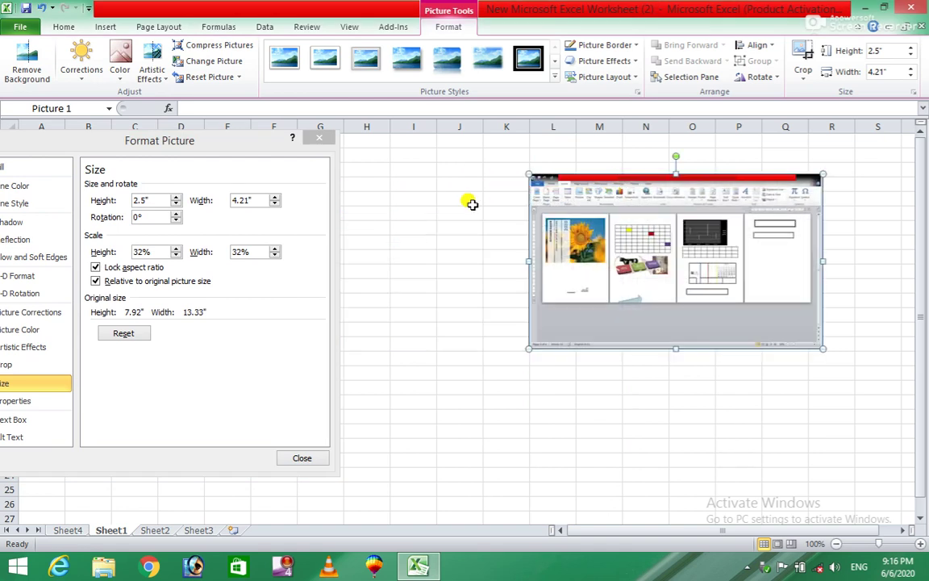
pyautogui.moveTo(198, 139); pyautogui.dragTo(387, 139)
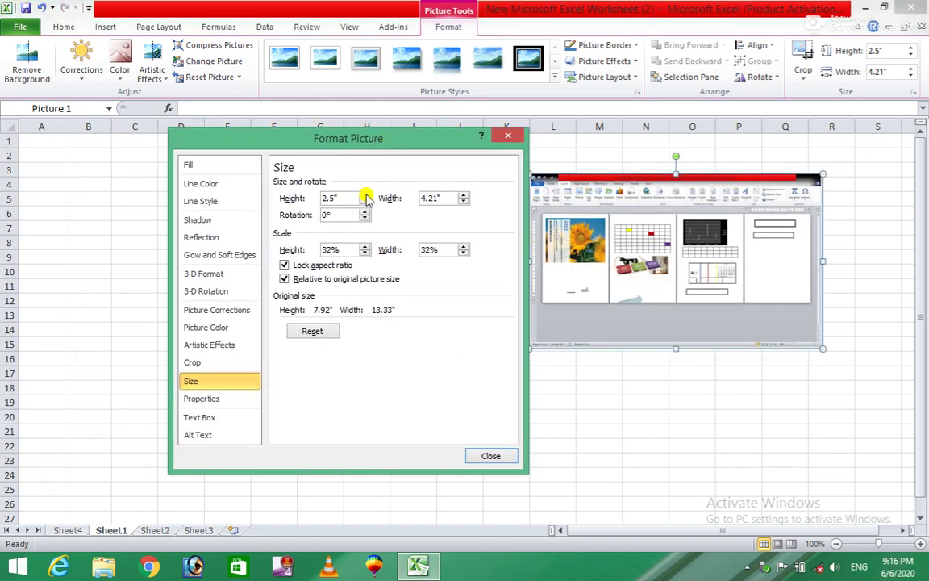
# Resize the picture to 2.53" by 4.27" with 0° rotation, then show Crop settings
pyautogui.moveTo(366, 196); pyautogui.dragTo(365, 202)
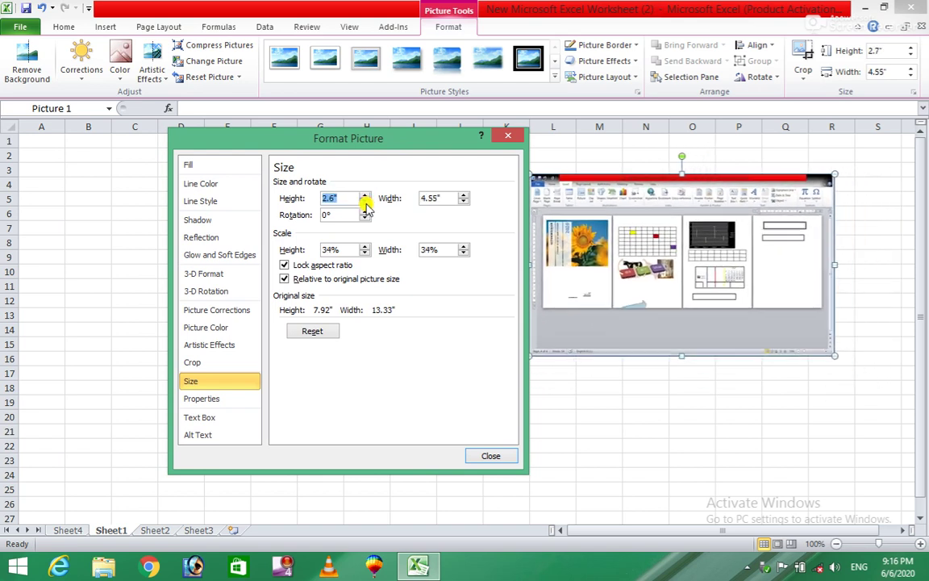
pyautogui.click(364, 218)
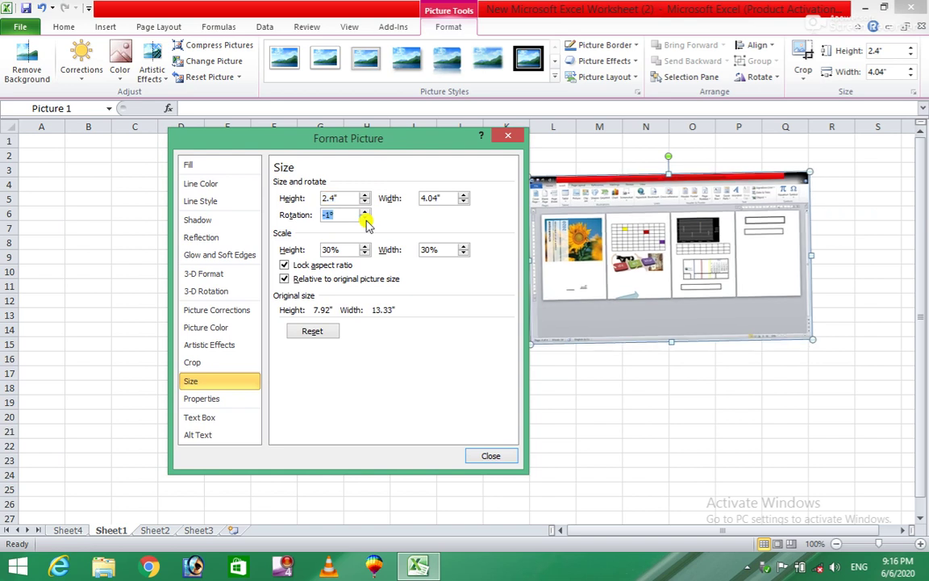
pyautogui.moveTo(365, 219); pyautogui.dragTo(365, 211)
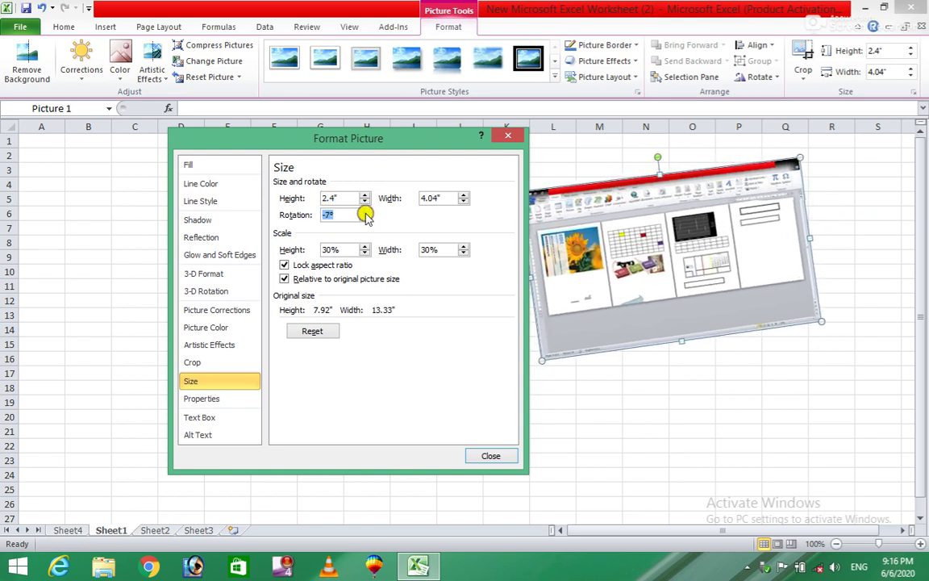
pyautogui.click(364, 212)
pyautogui.click(364, 212)
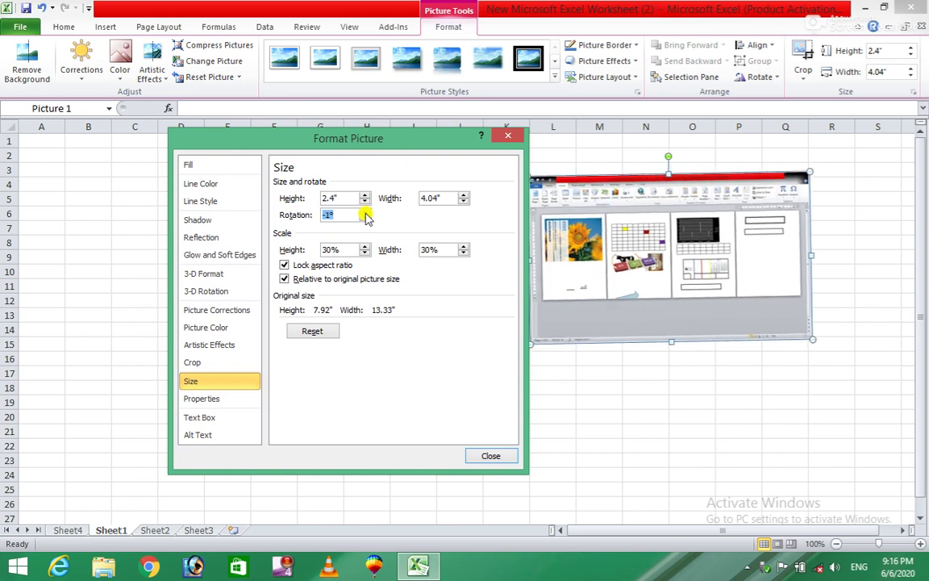
pyautogui.click(365, 212)
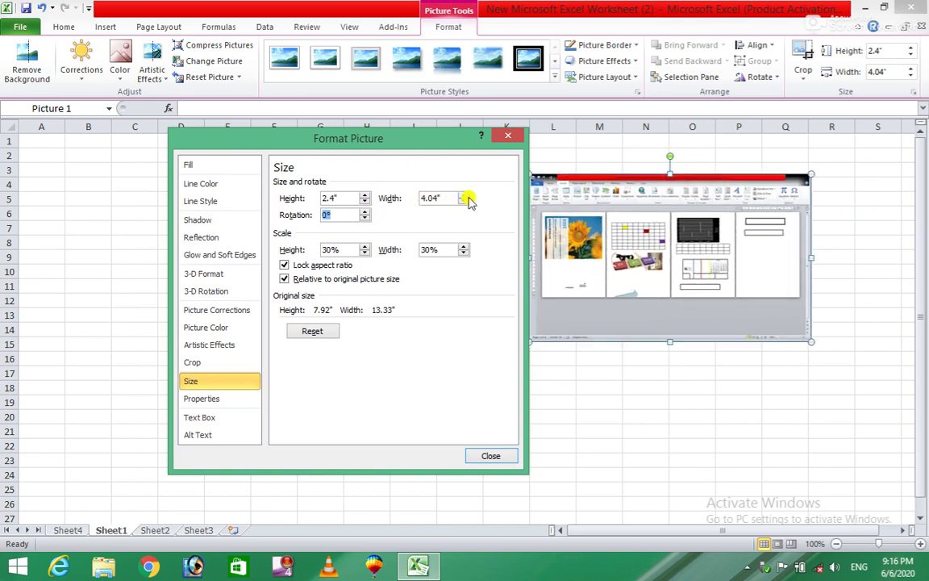
pyautogui.moveTo(462, 203); pyautogui.dragTo(466, 197)
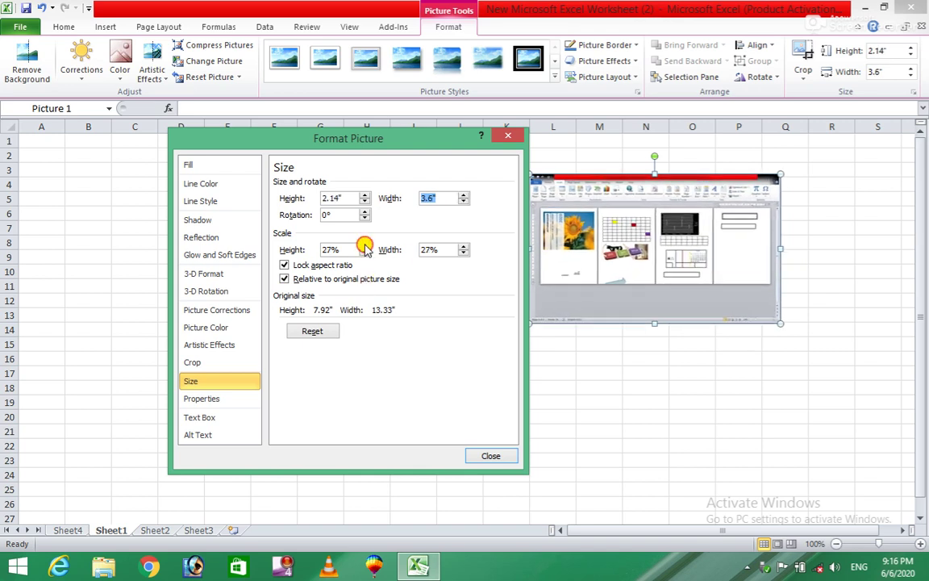
pyautogui.moveTo(365, 246); pyautogui.dragTo(365, 246)
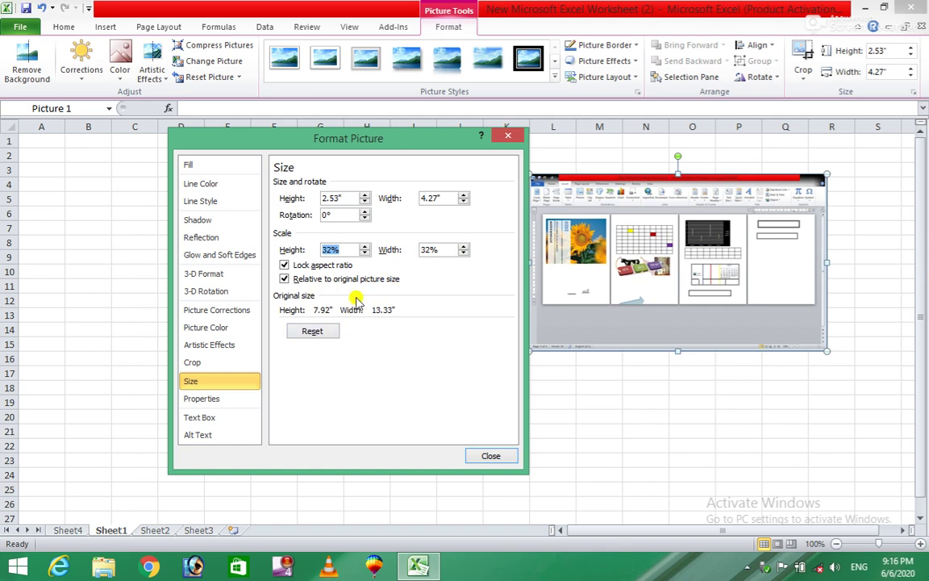
pyautogui.click(194, 364)
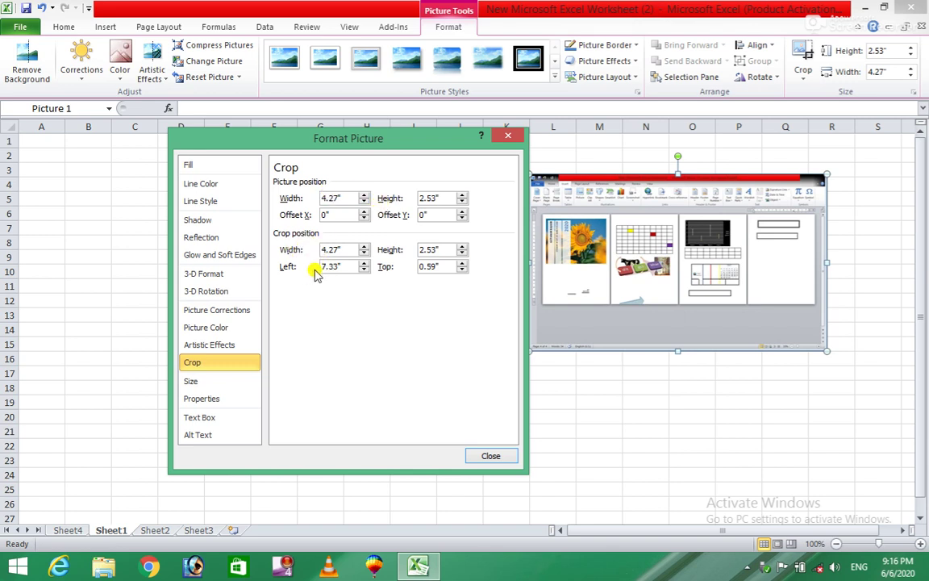
# Set the crop Left position to 7.2" and the picture width to 4.4"
pyautogui.click(364, 267)
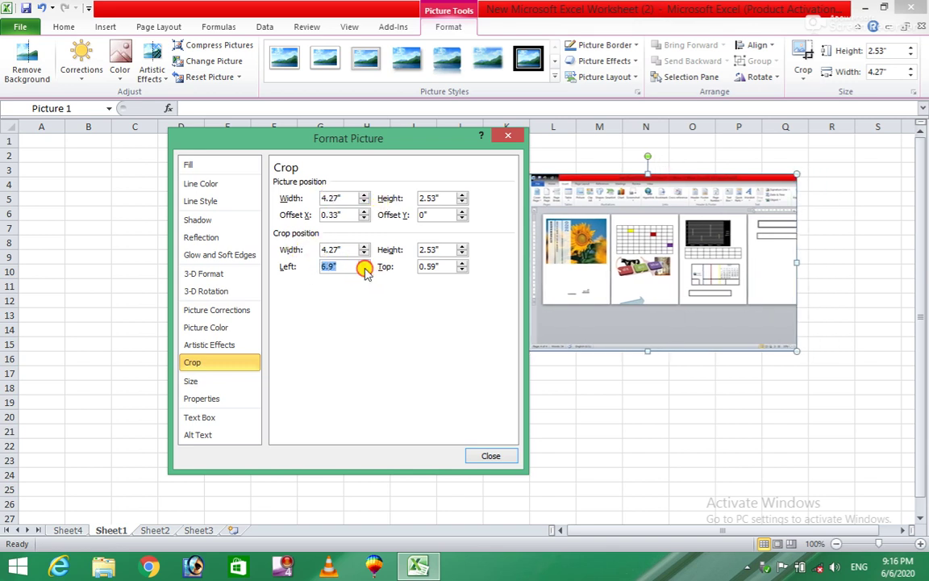
pyautogui.click(364, 268)
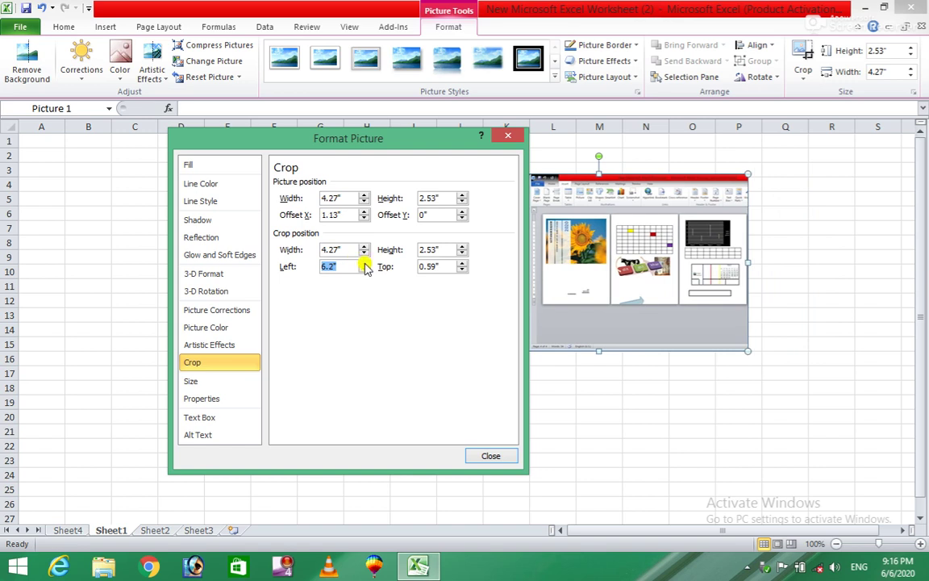
pyautogui.click(365, 262)
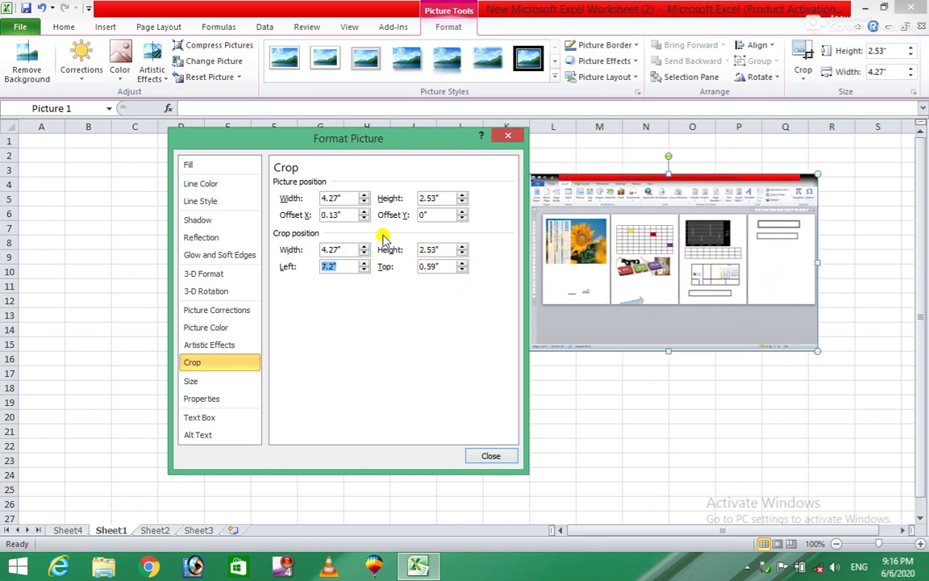
pyautogui.click(363, 254)
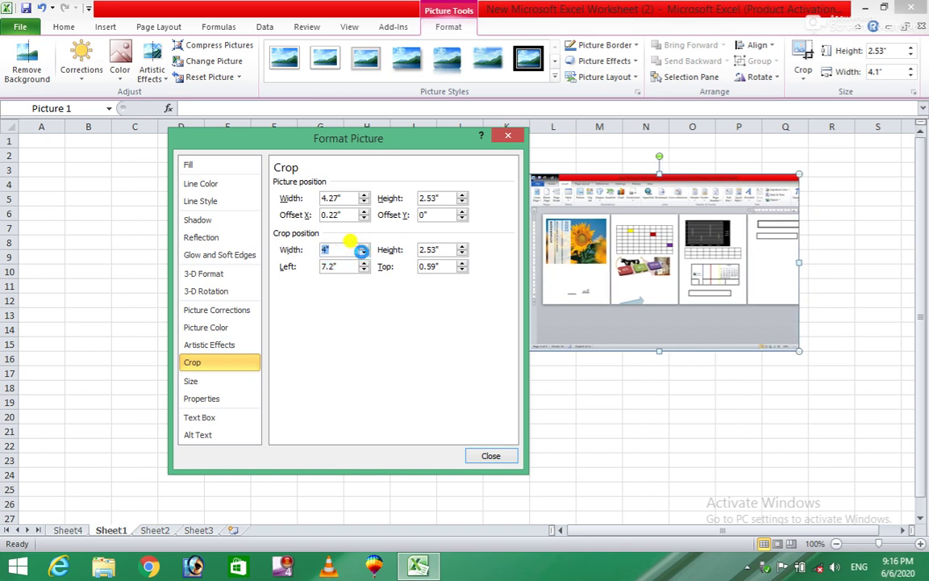
pyautogui.click(364, 254)
pyautogui.click(364, 254)
pyautogui.click(364, 245)
pyautogui.click(364, 246)
pyautogui.click(363, 246)
# Set the cropped picture height to 2.4" and the Top position to 0.6"
pyautogui.click(462, 254)
pyautogui.click(462, 254)
pyautogui.click(462, 254)
pyautogui.click(462, 254)
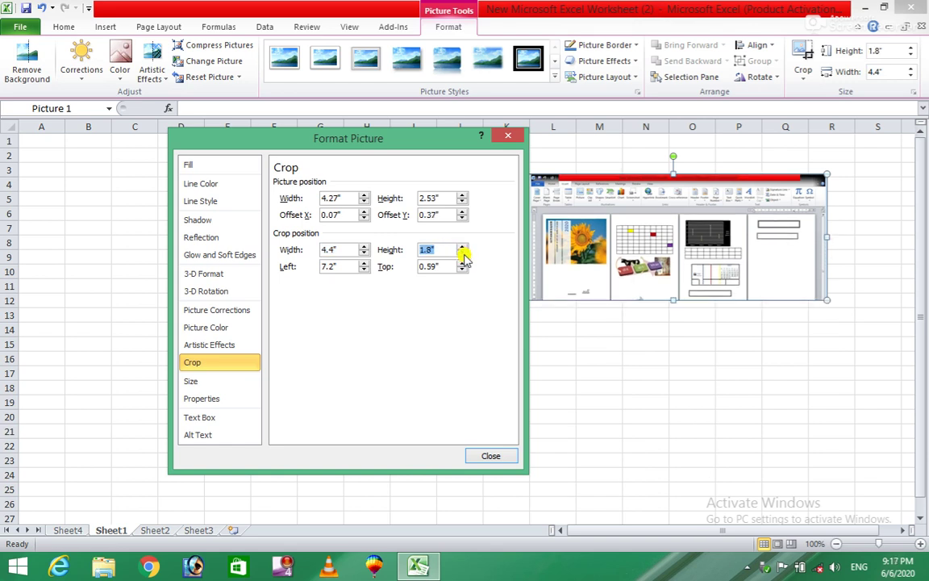
pyautogui.click(462, 247)
pyautogui.click(462, 247)
pyautogui.click(462, 247)
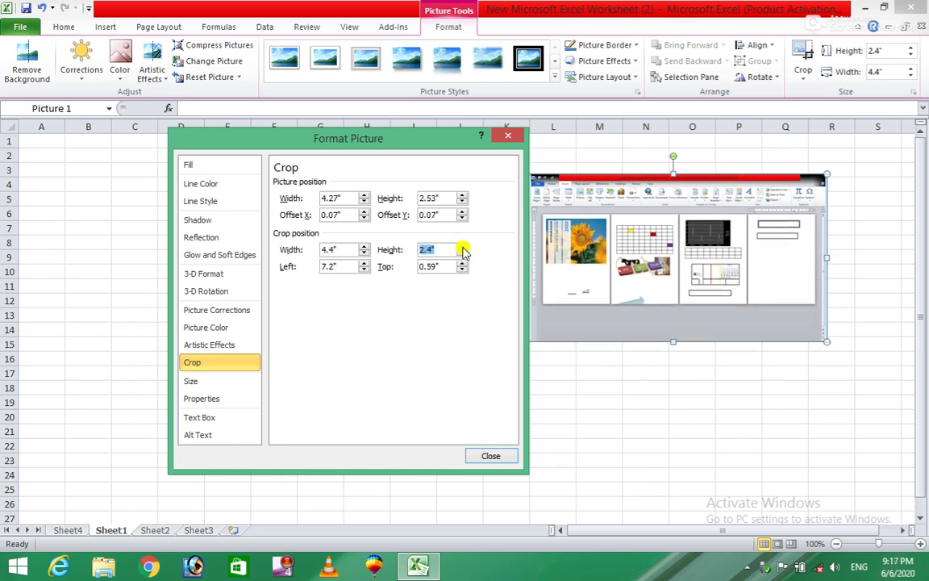
pyautogui.click(462, 270)
pyautogui.click(462, 270)
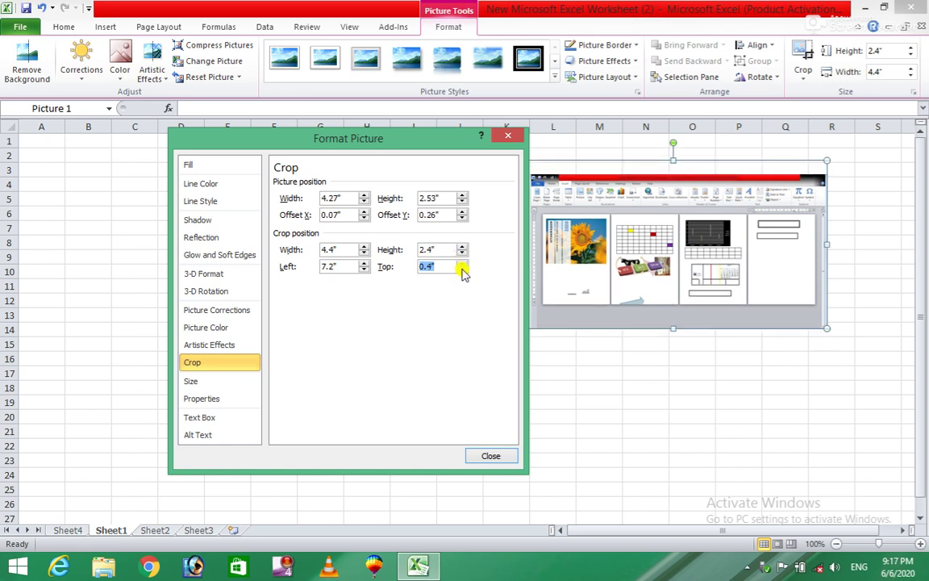
pyautogui.click(462, 270)
pyautogui.click(462, 270)
pyautogui.click(462, 263)
pyautogui.click(462, 263)
pyautogui.click(462, 263)
pyautogui.click(462, 263)
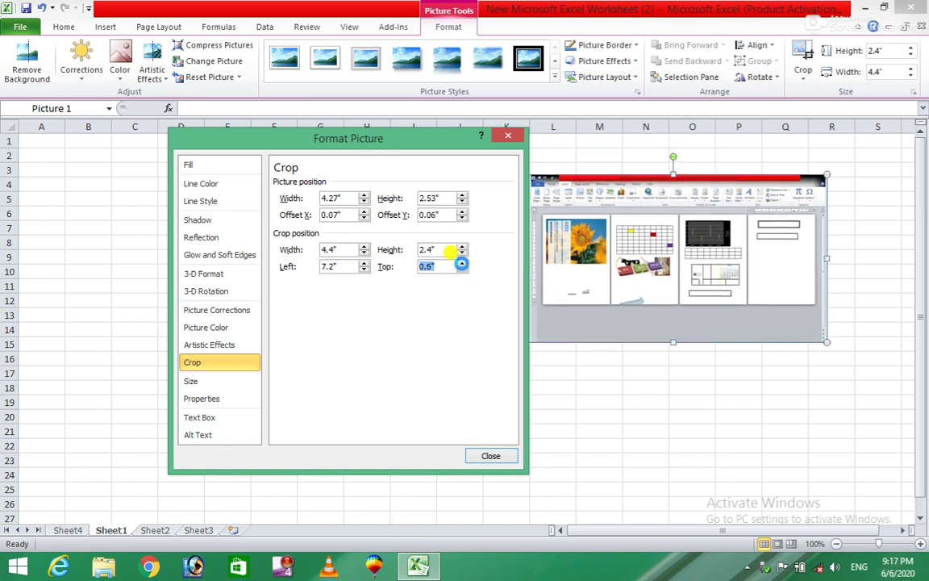
pyautogui.click(462, 263)
pyautogui.click(462, 263)
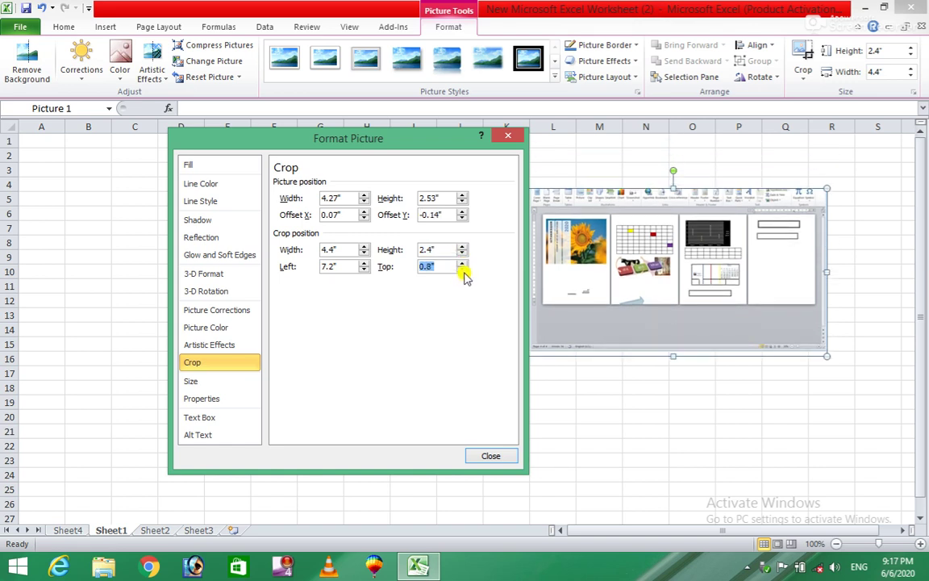
pyautogui.click(462, 270)
pyautogui.click(462, 270)
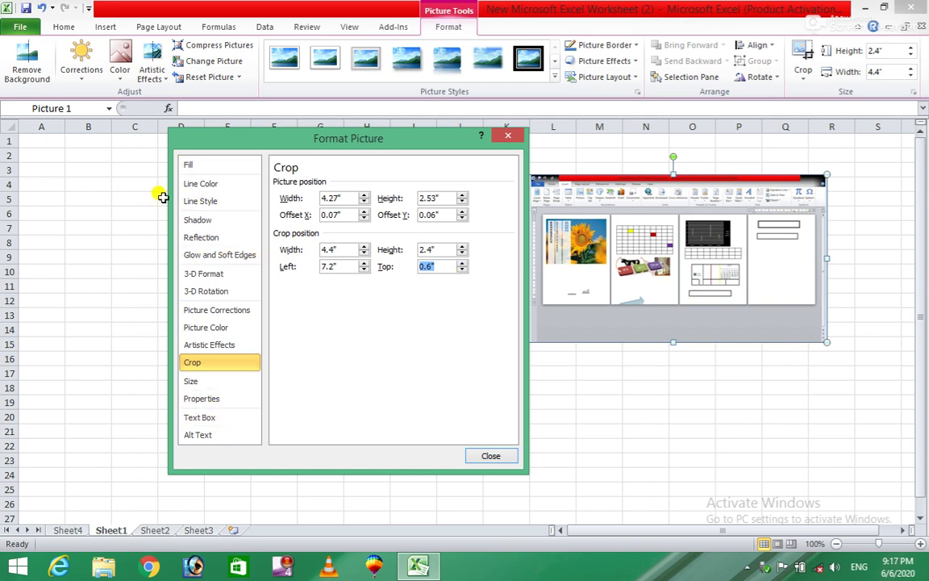
# Give the picture outline a compound line type in Line Style
pyautogui.click(193, 166)
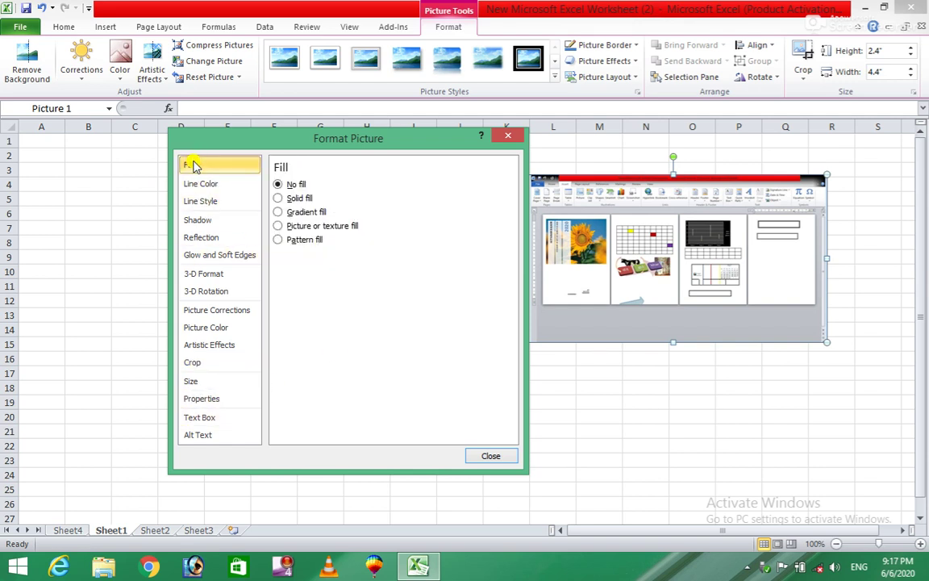
pyautogui.click(197, 184)
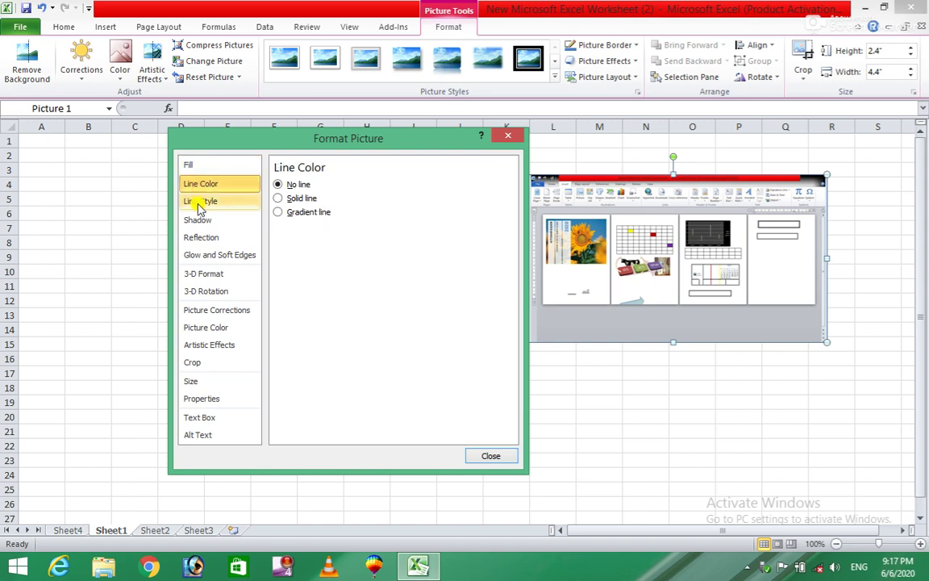
pyautogui.click(199, 203)
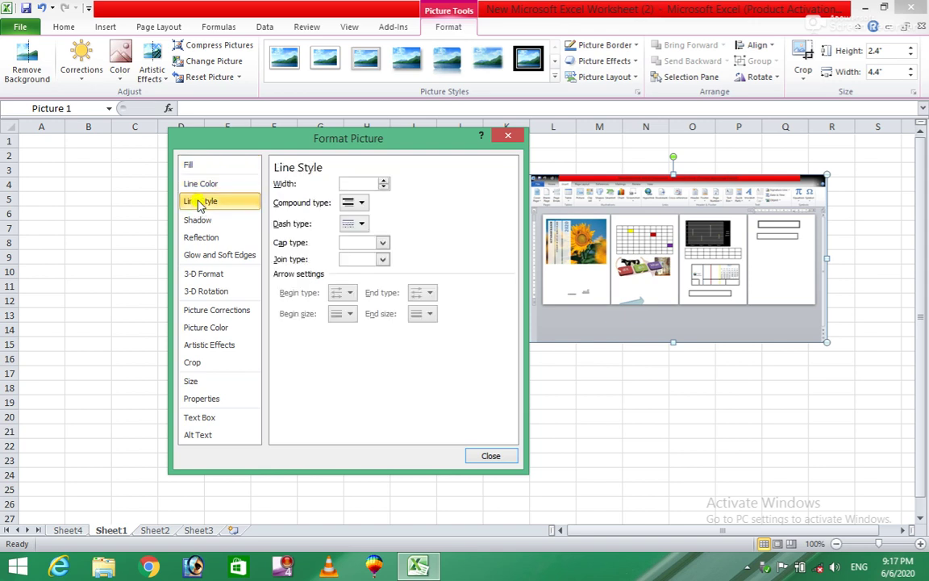
pyautogui.click(367, 203)
pyautogui.click(364, 271)
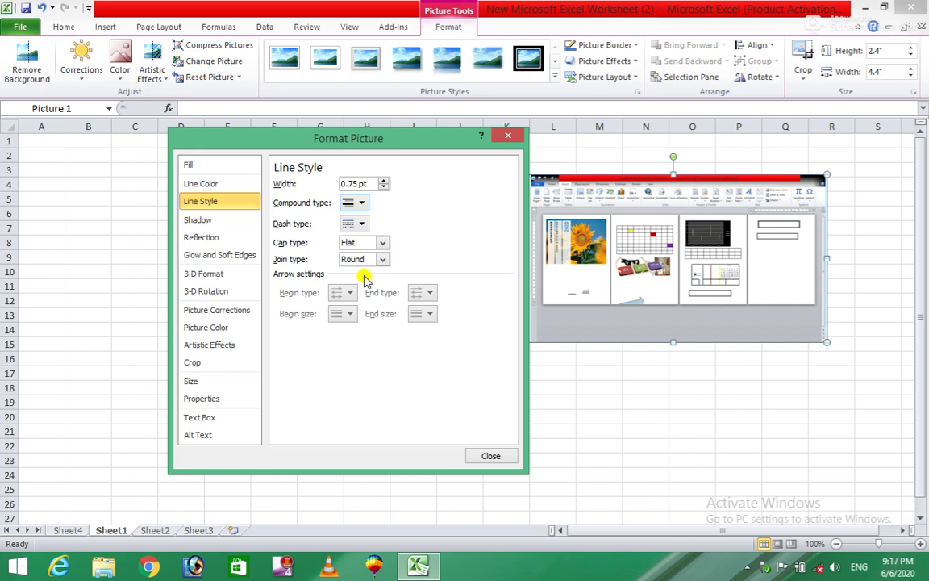
# Apply an inner shadow preset to the picture, trying a few Inner variants
pyautogui.click(201, 220)
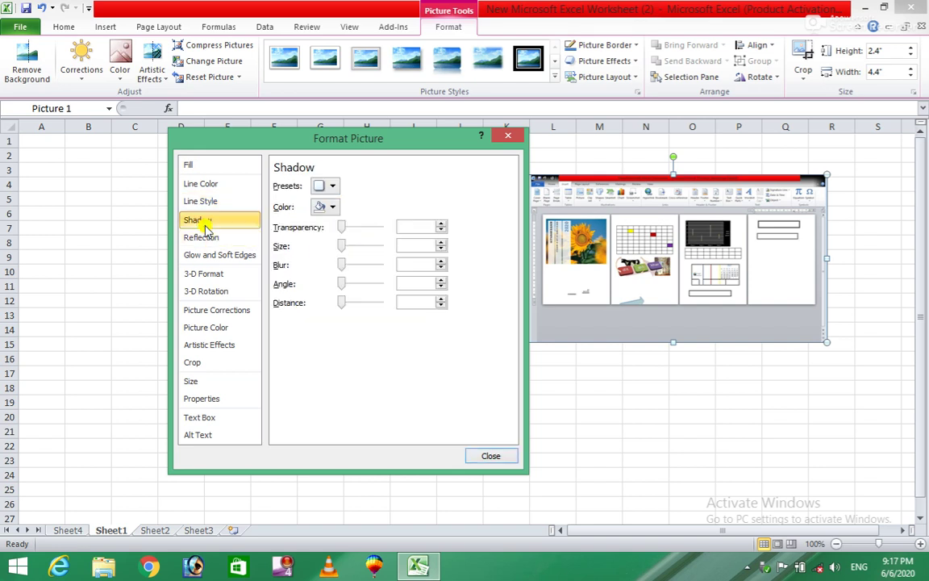
pyautogui.click(332, 190)
pyautogui.click(333, 422)
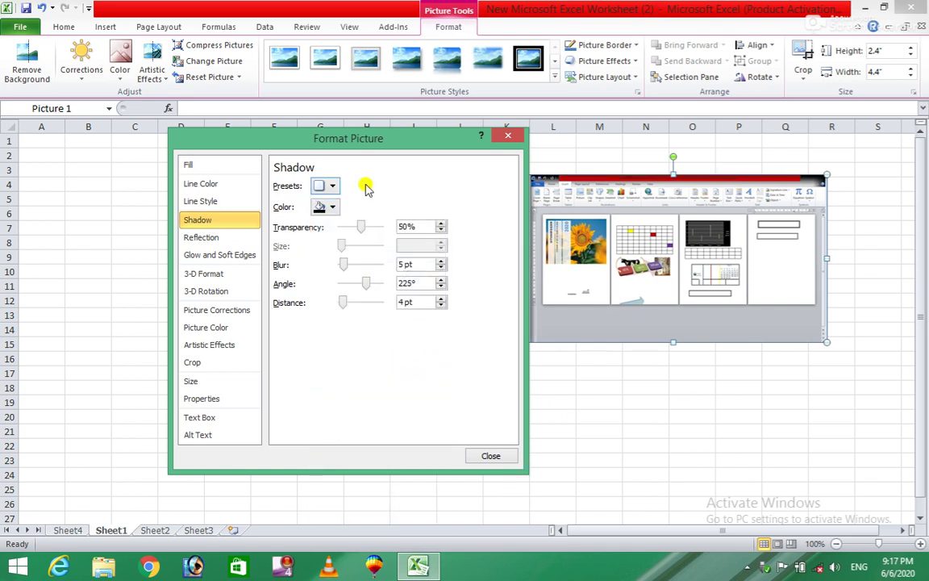
pyautogui.moveTo(398, 139); pyautogui.dragTo(308, 135)
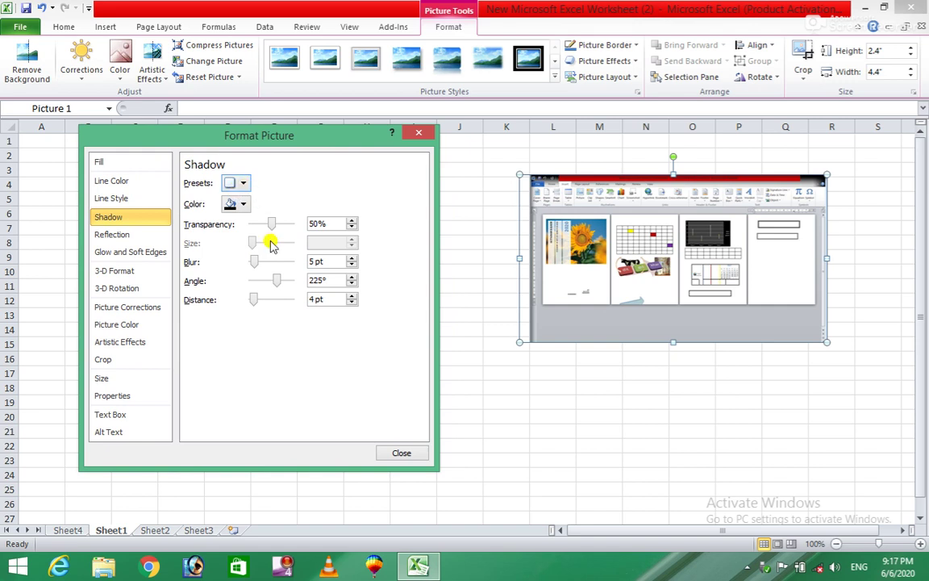
pyautogui.moveTo(272, 226); pyautogui.dragTo(246, 223)
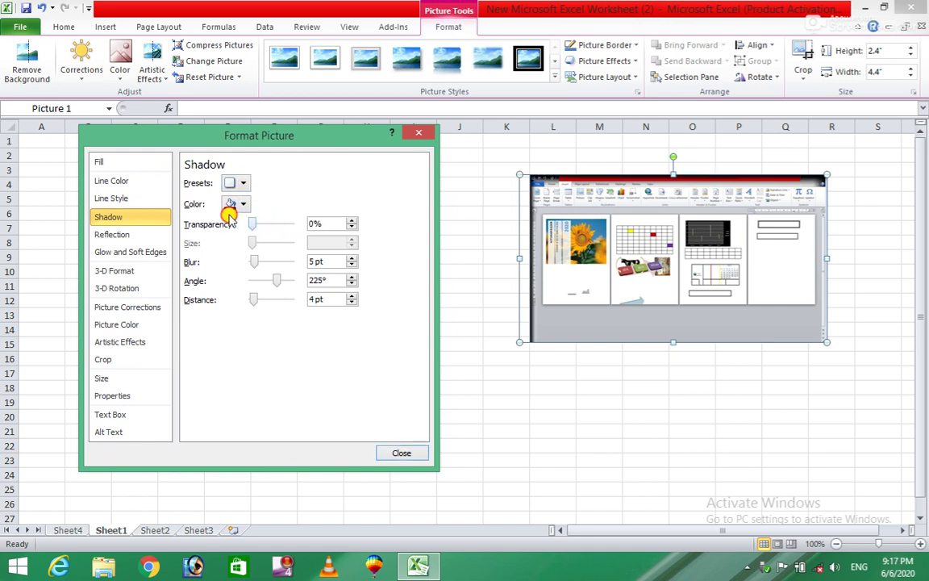
pyautogui.click(242, 183)
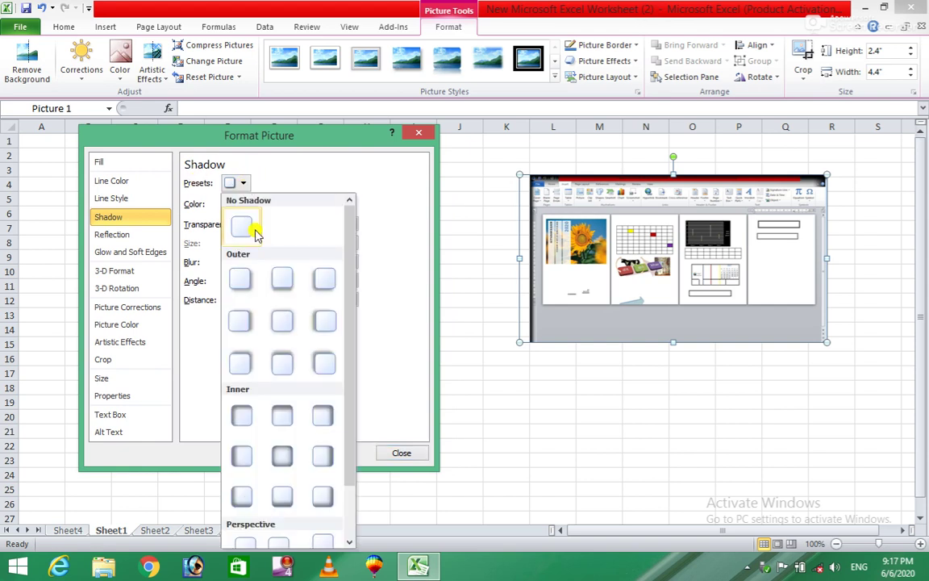
pyautogui.click(282, 414)
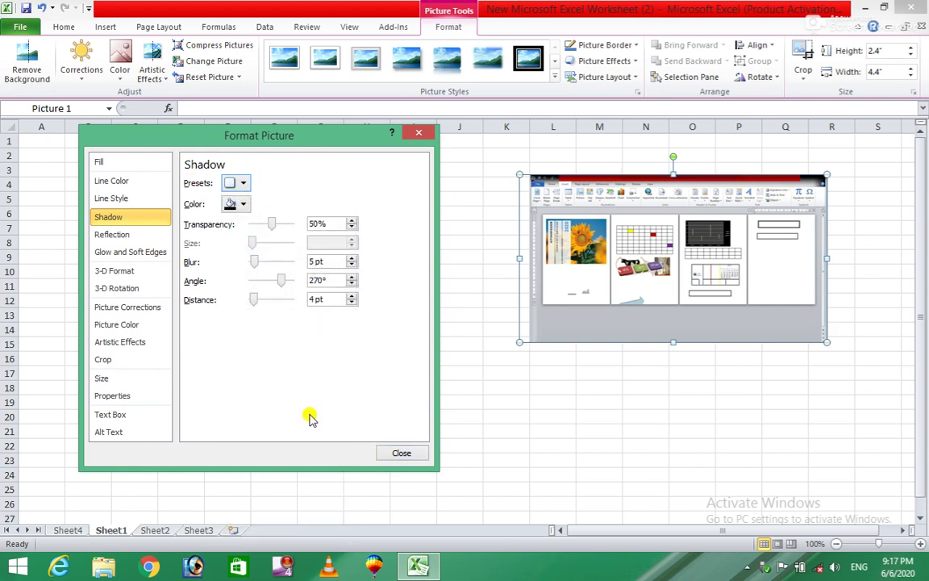
pyautogui.click(242, 182)
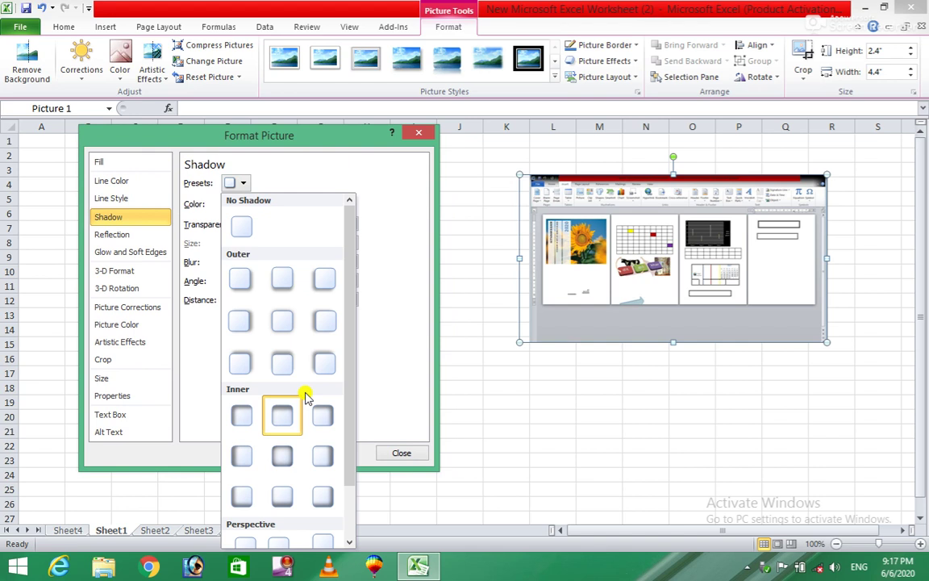
pyautogui.click(317, 414)
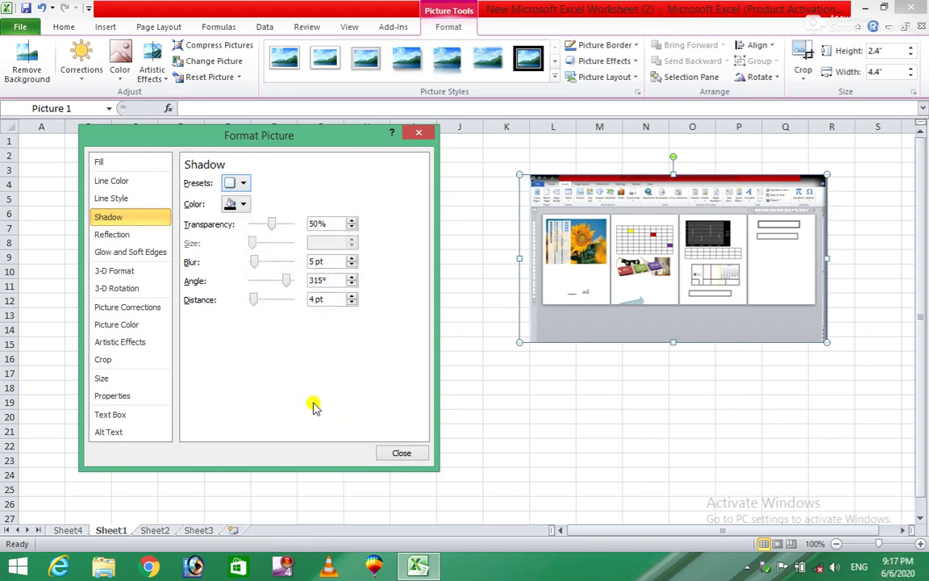
# Change the shadow colour to red
pyautogui.click(245, 205)
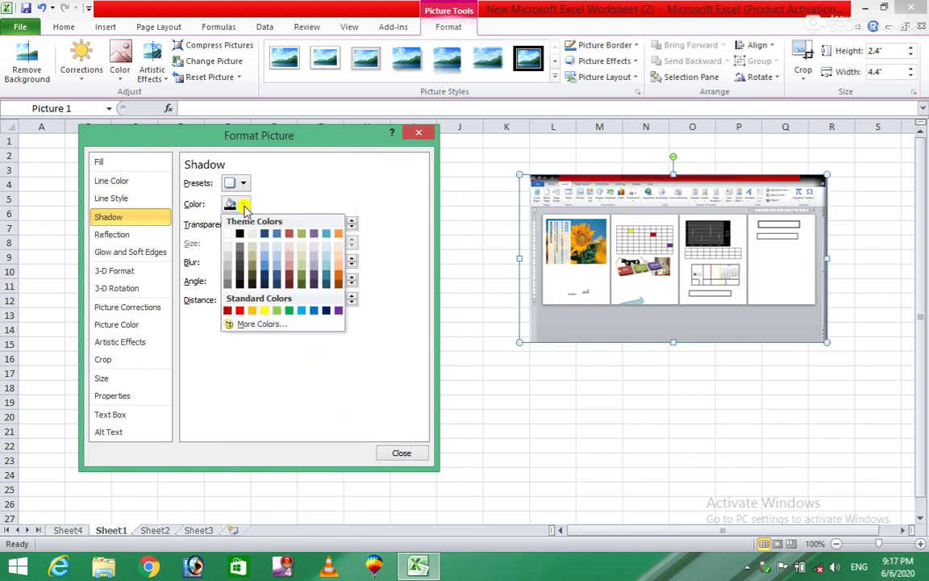
pyautogui.click(240, 283)
pyautogui.click(242, 205)
pyautogui.click(239, 311)
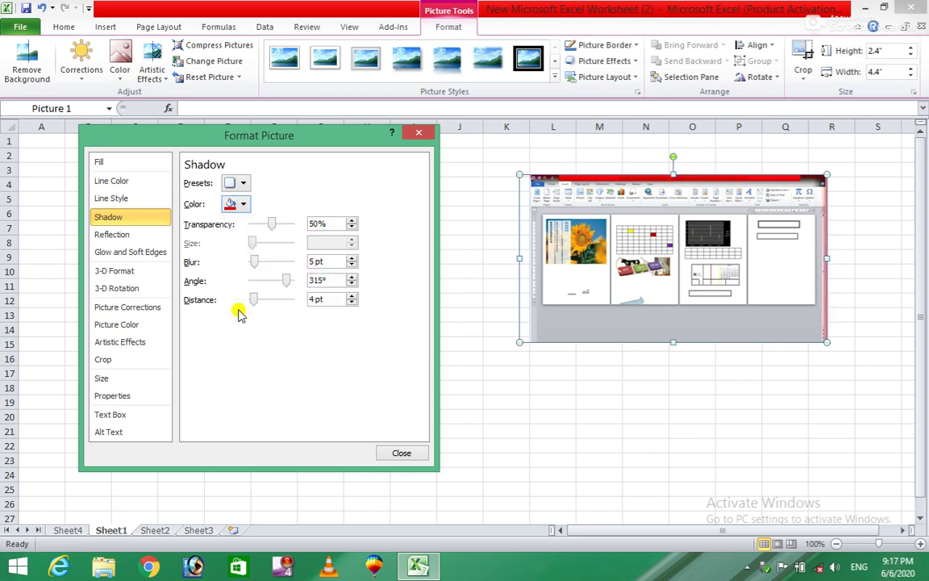
pyautogui.click(107, 239)
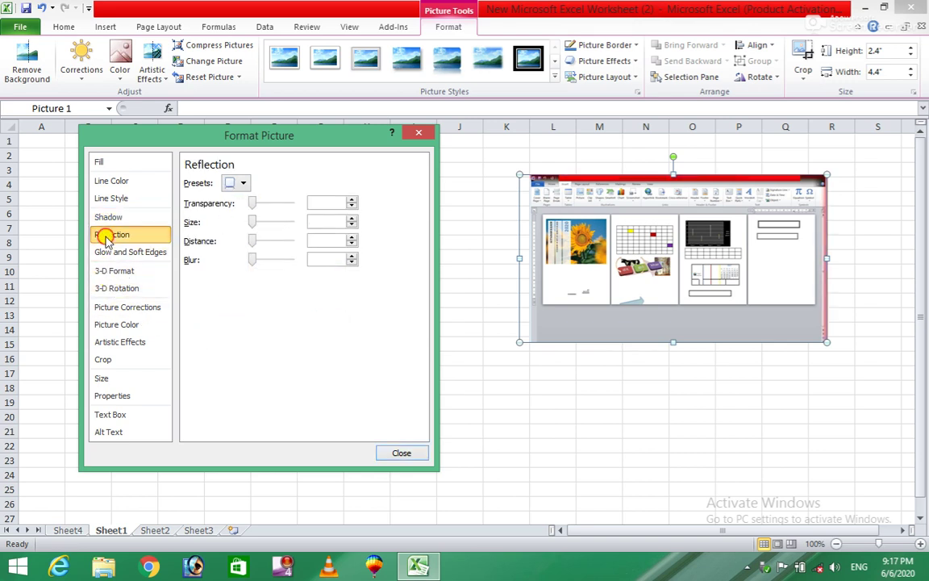
# Try reflection presets on the picture, then set it to No Reflection
pyautogui.click(242, 184)
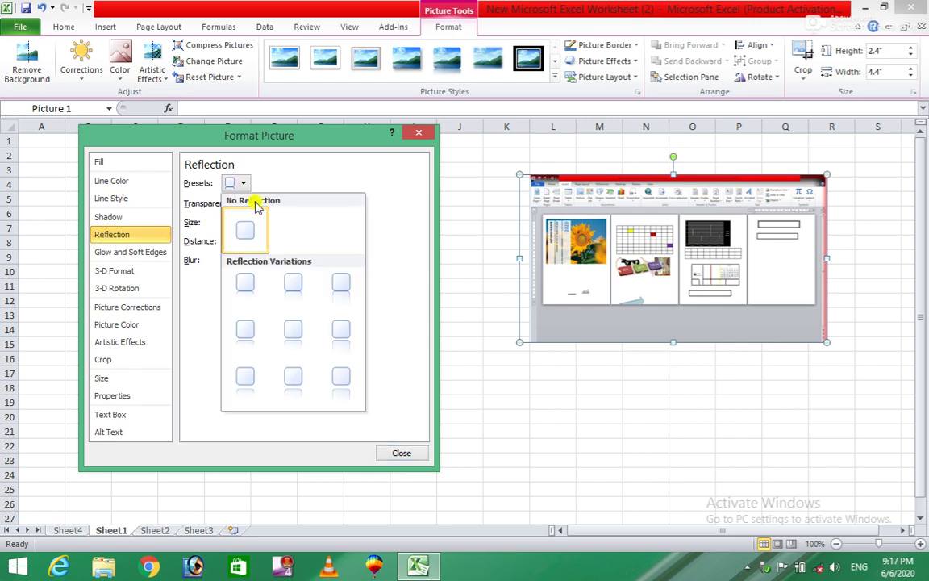
pyautogui.click(341, 328)
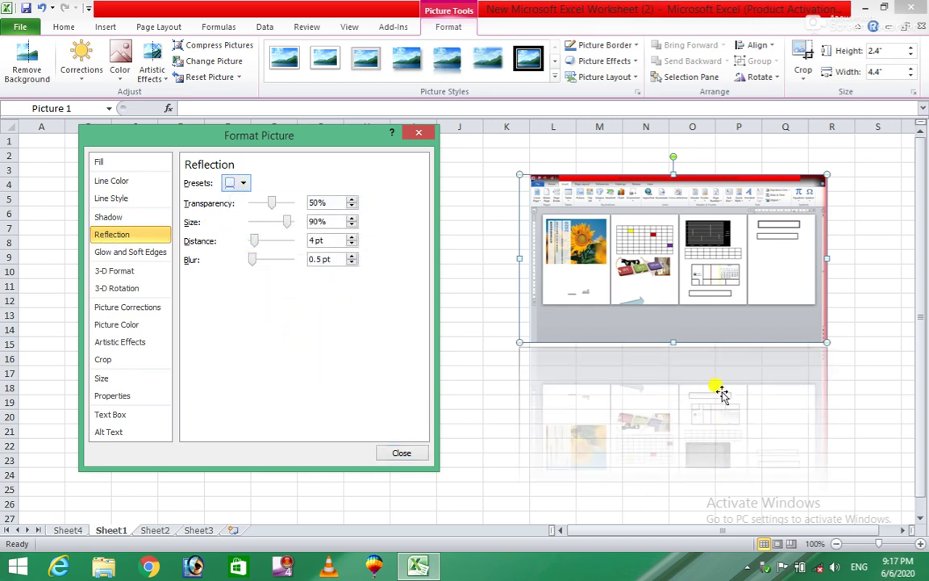
pyautogui.click(242, 184)
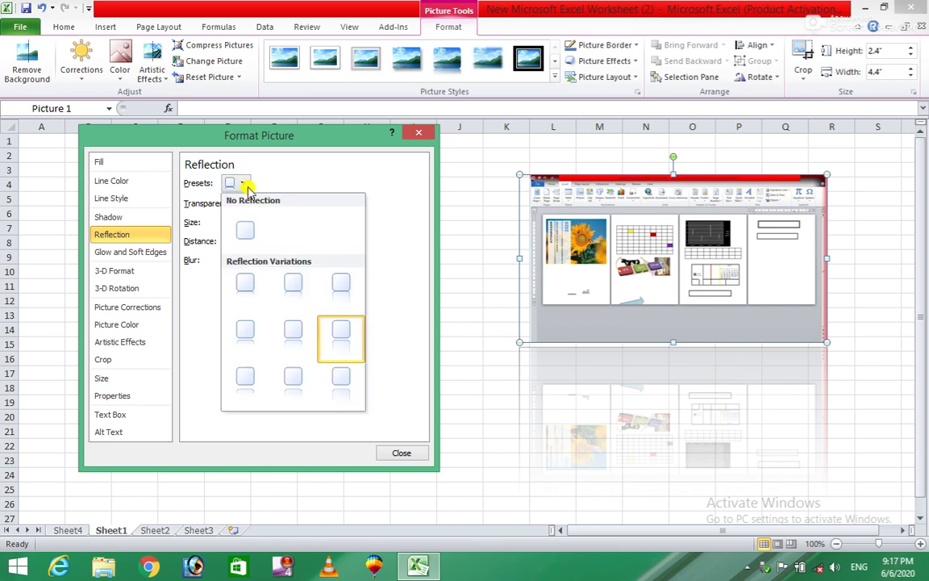
pyautogui.click(245, 335)
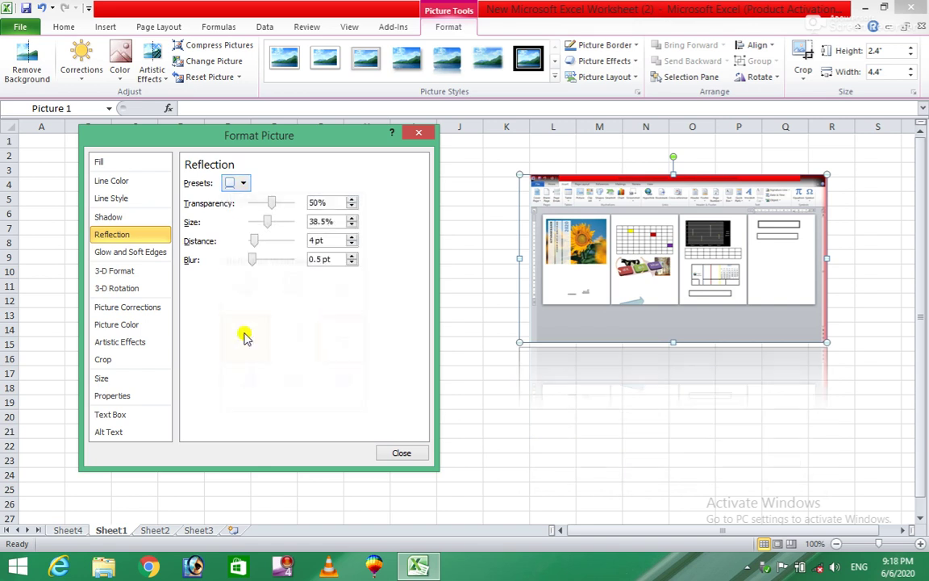
pyautogui.click(239, 183)
pyautogui.click(247, 234)
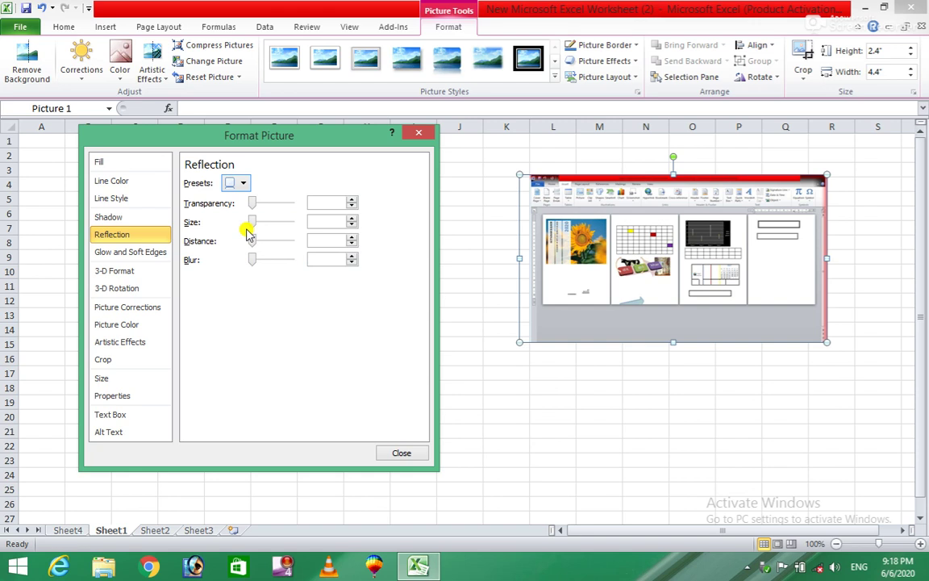
# Give the picture a red 18 pt glow preset
pyautogui.click(127, 253)
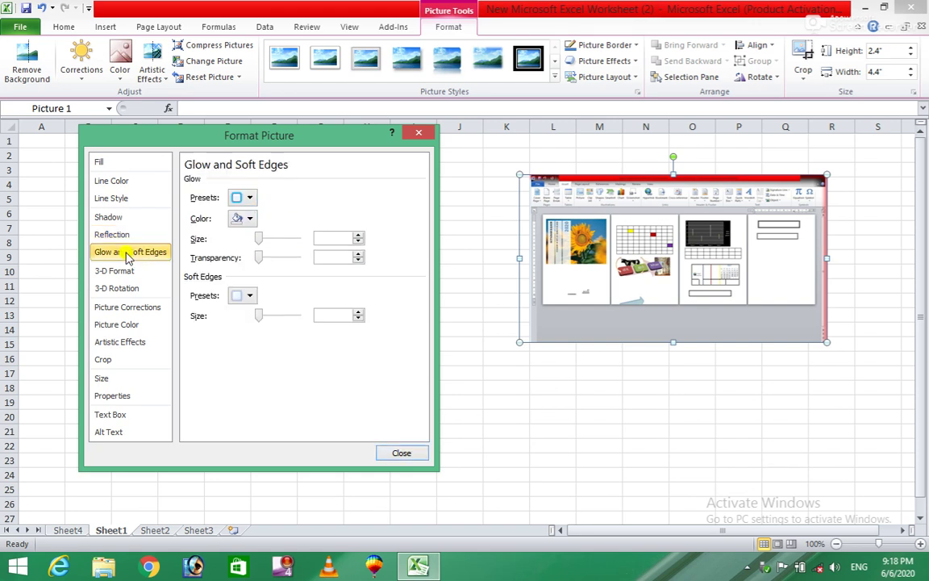
pyautogui.click(253, 197)
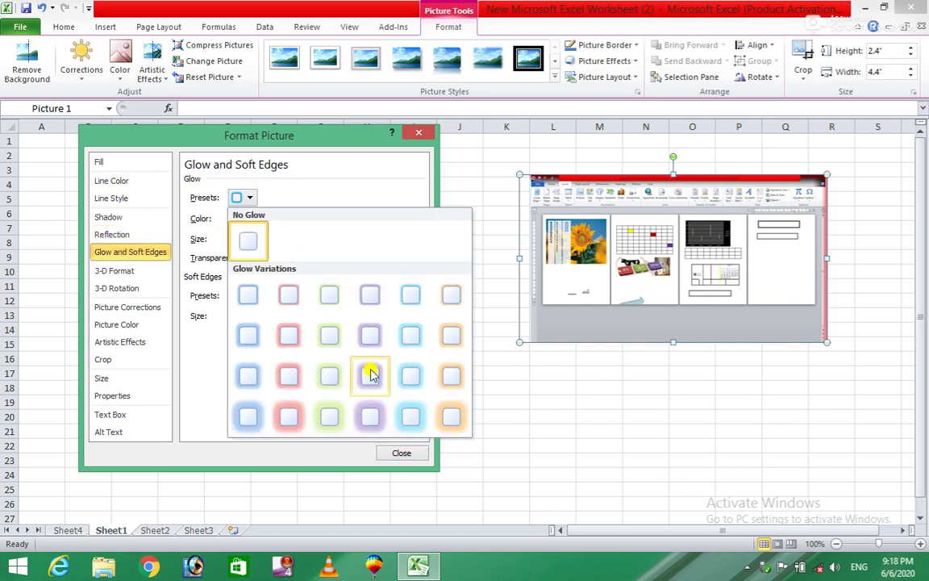
pyautogui.click(411, 378)
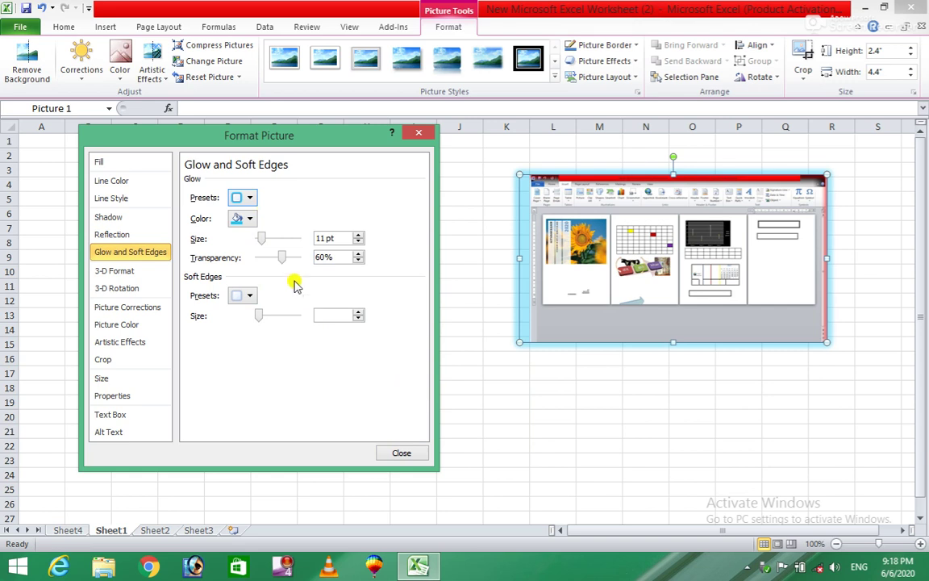
pyautogui.click(252, 201)
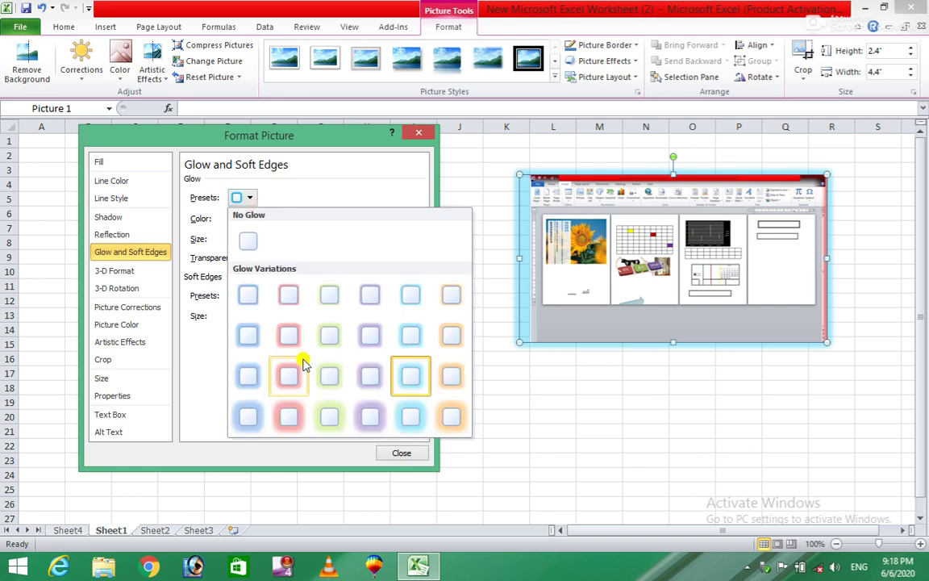
pyautogui.click(287, 418)
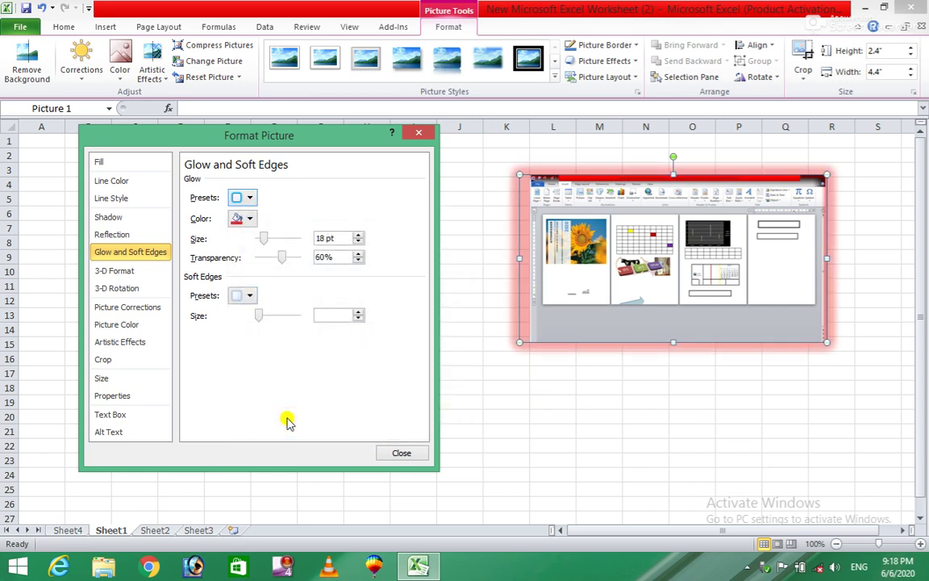
pyautogui.click(96, 272)
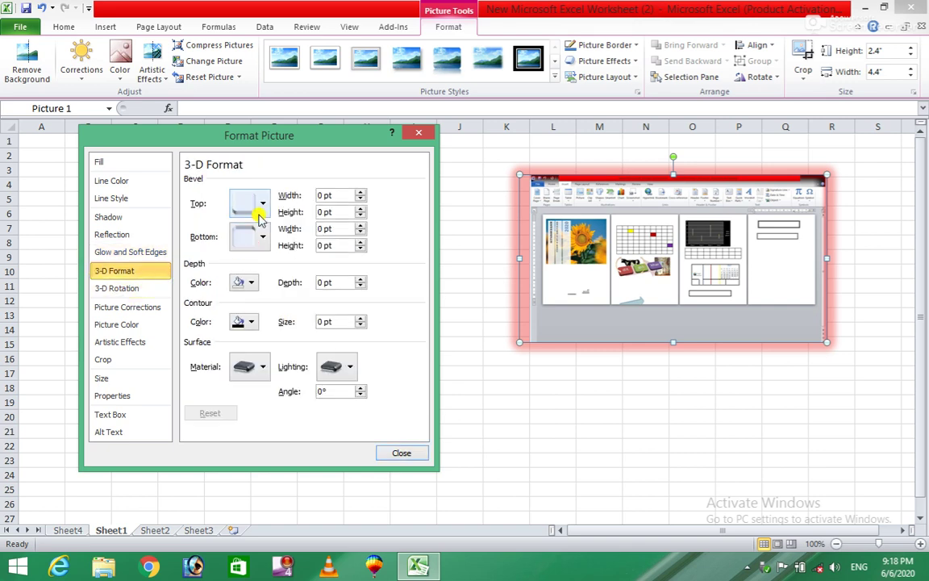
# Add a 6 pt top bevel, a Slope bottom bevel and Wireframe material, then close Format Picture
pyautogui.click(263, 205)
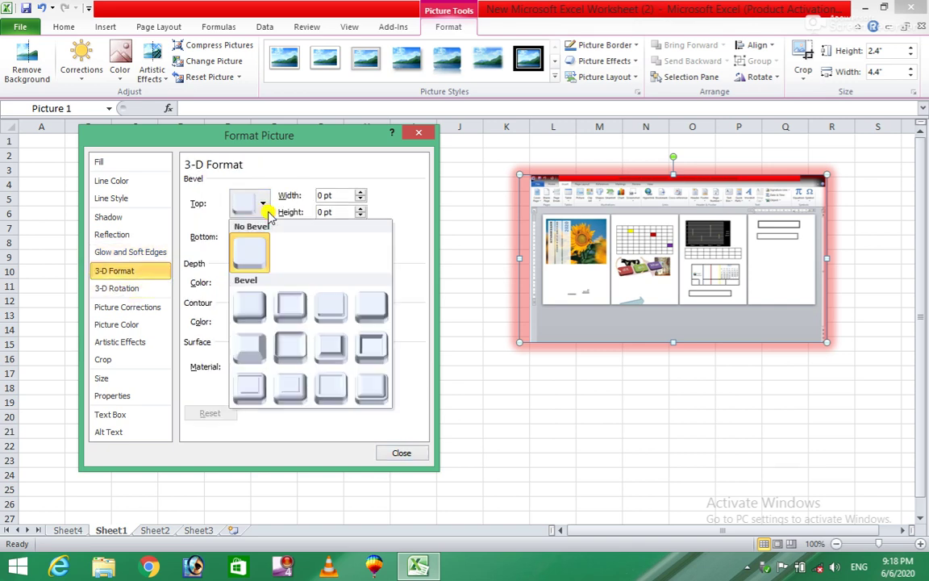
pyautogui.click(244, 343)
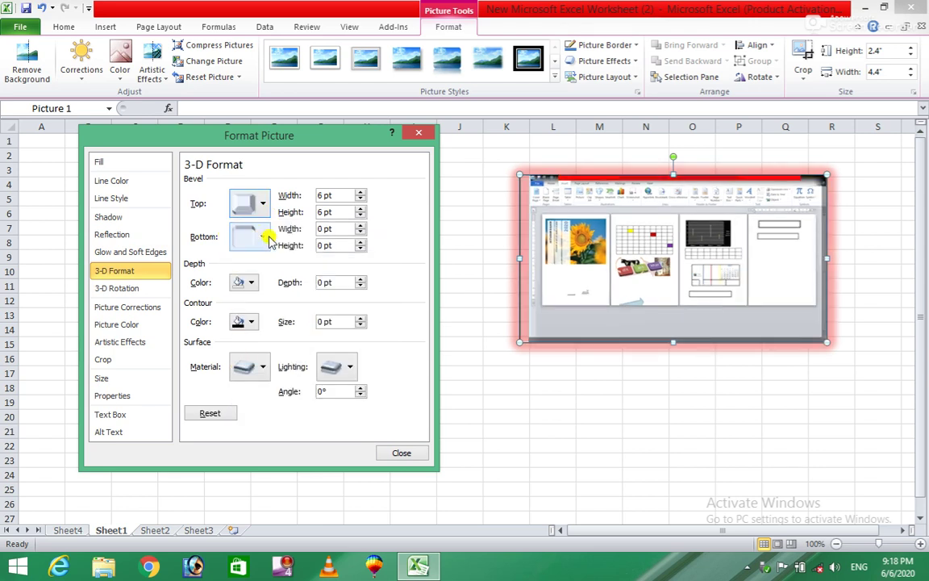
pyautogui.click(259, 235)
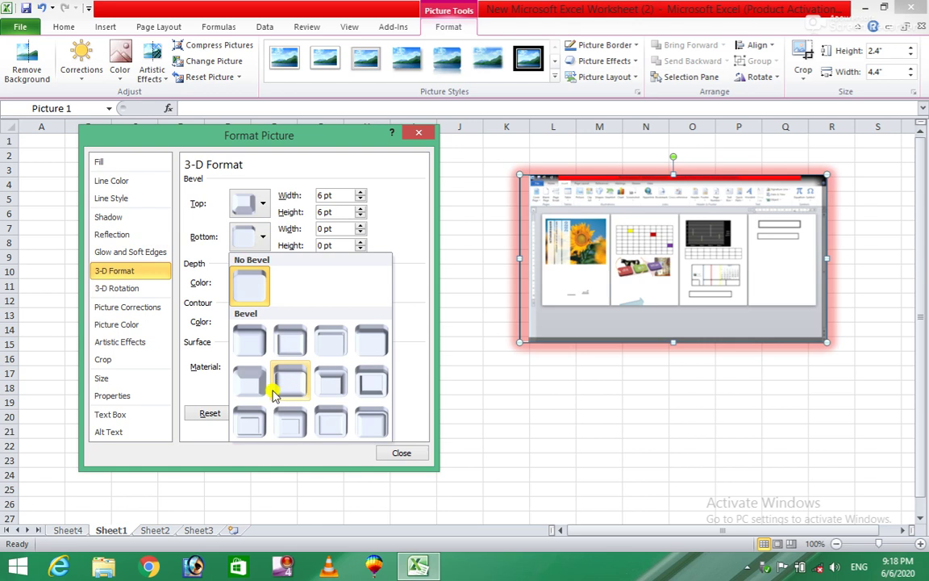
pyautogui.click(368, 393)
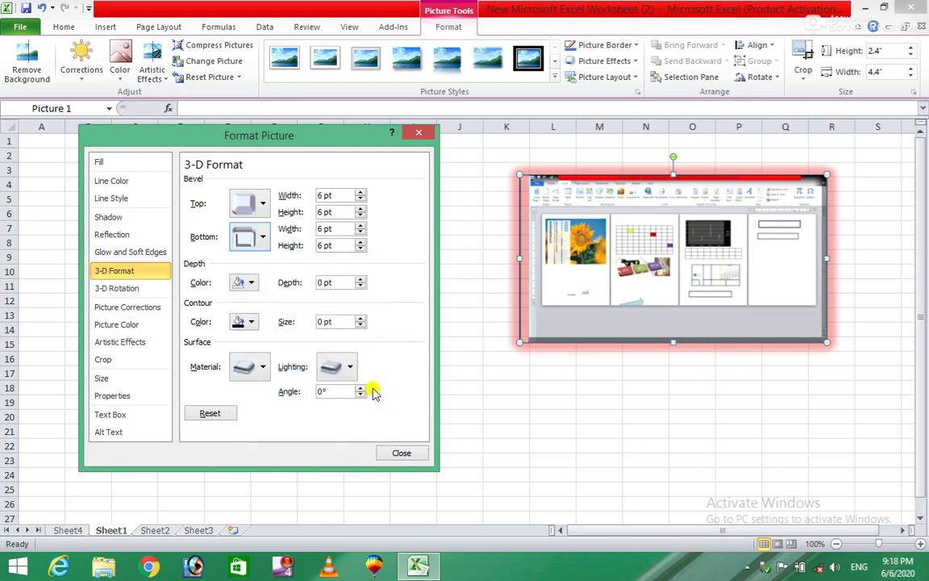
pyautogui.click(265, 369)
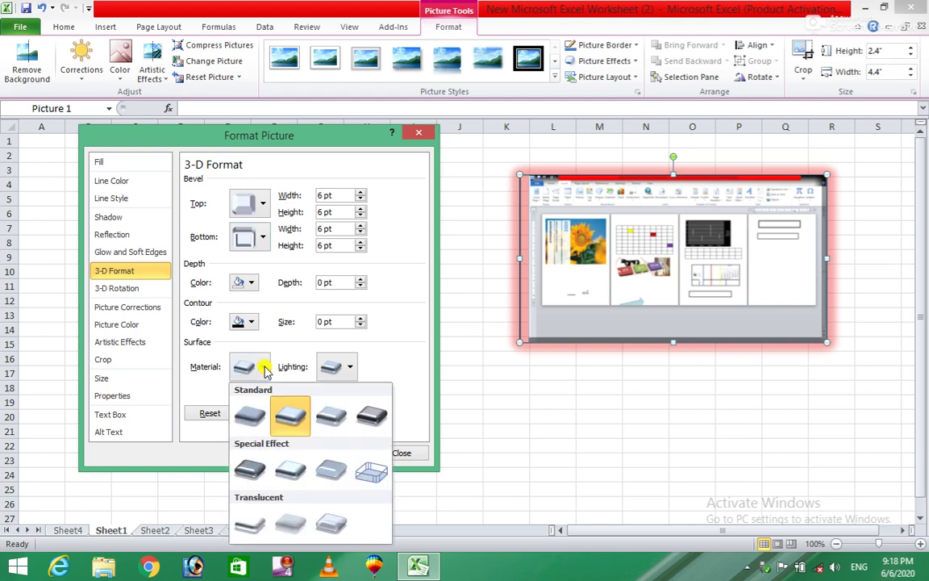
pyautogui.click(360, 473)
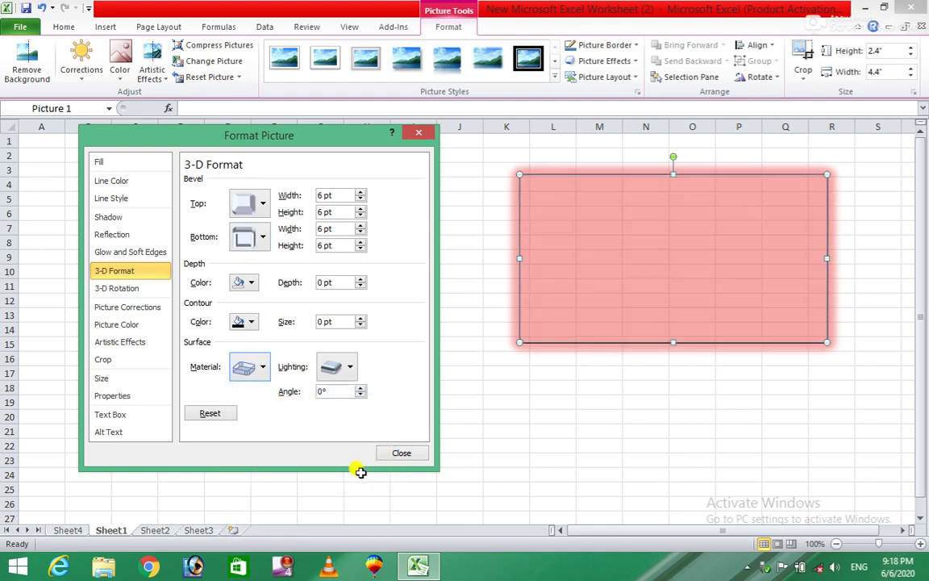
pyautogui.click(404, 455)
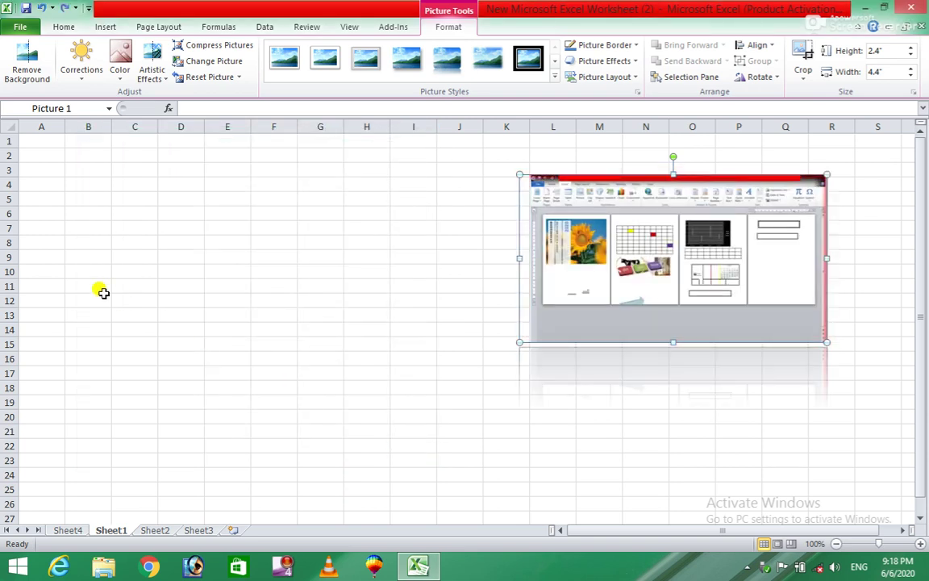
pyautogui.click(159, 84)
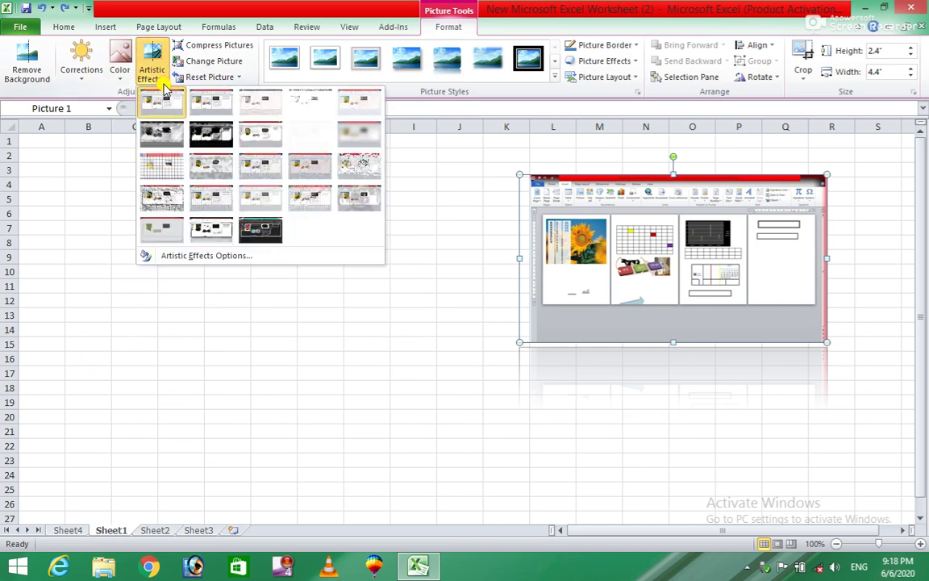
pyautogui.click(153, 71)
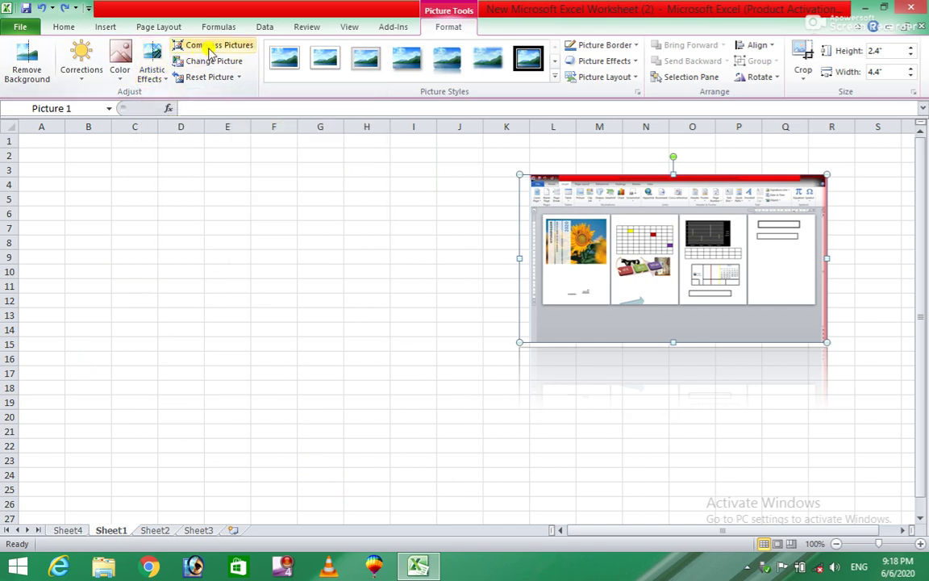
pyautogui.click(208, 47)
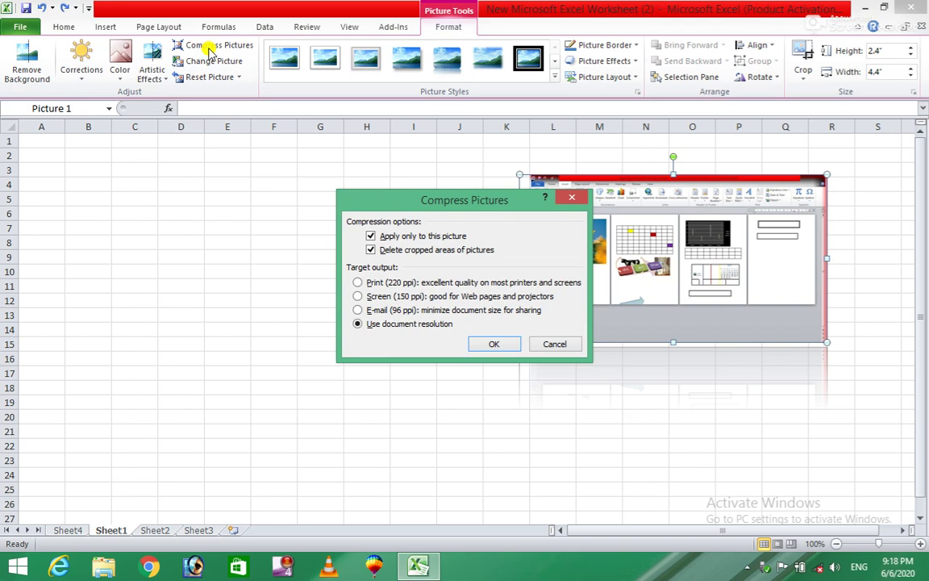
pyautogui.click(554, 344)
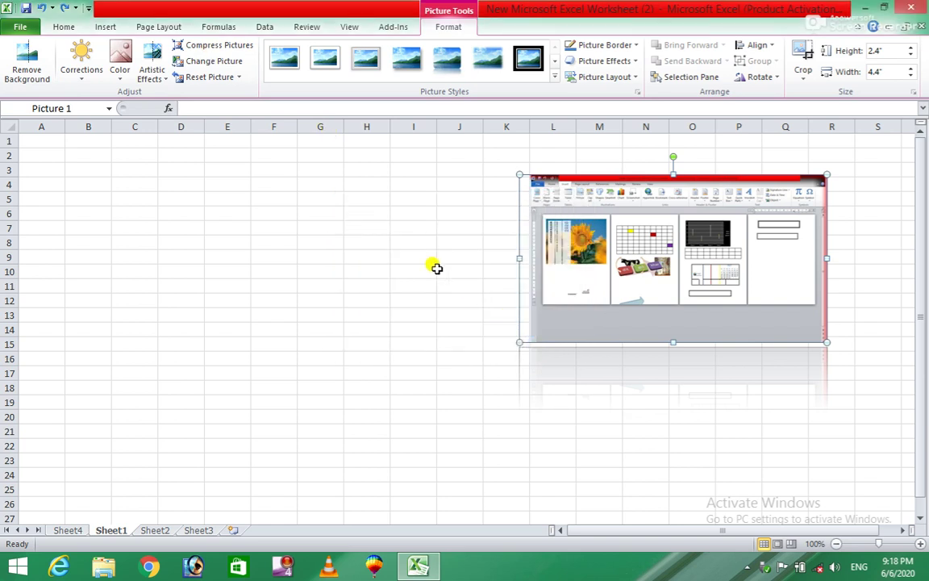
# Change the picture to the 'download' Adobe Photoshop 7.0 image from the Desktop
pyautogui.click(229, 60)
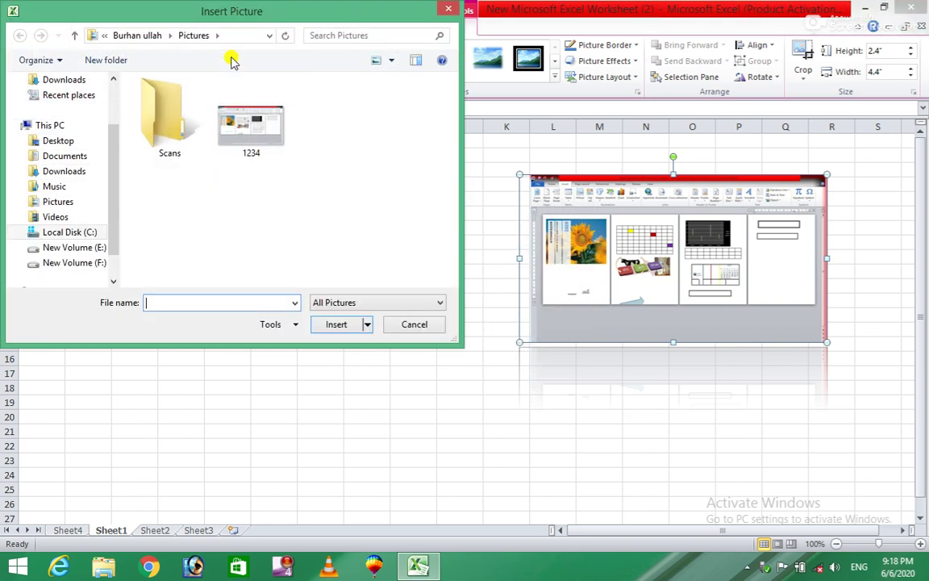
pyautogui.doubleClick(174, 117)
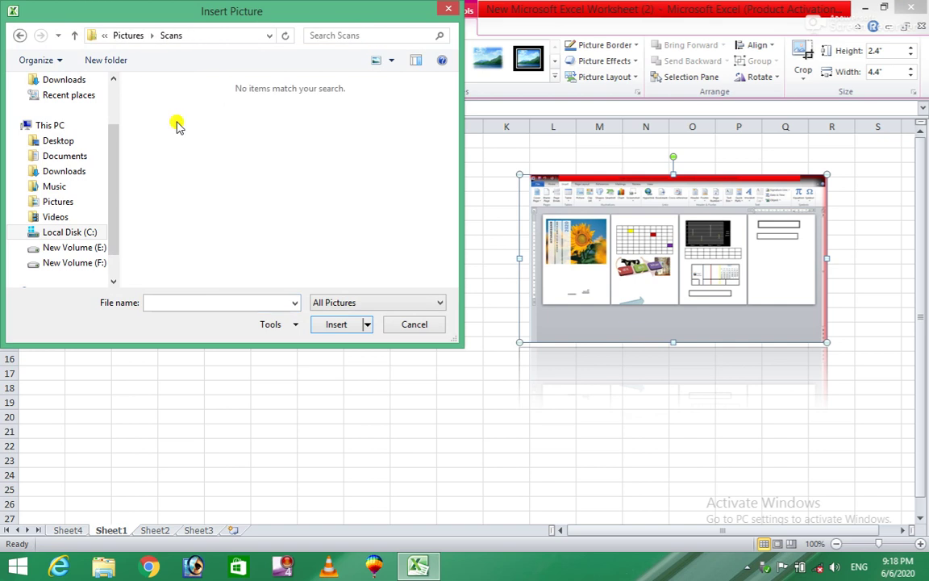
pyautogui.click(19, 35)
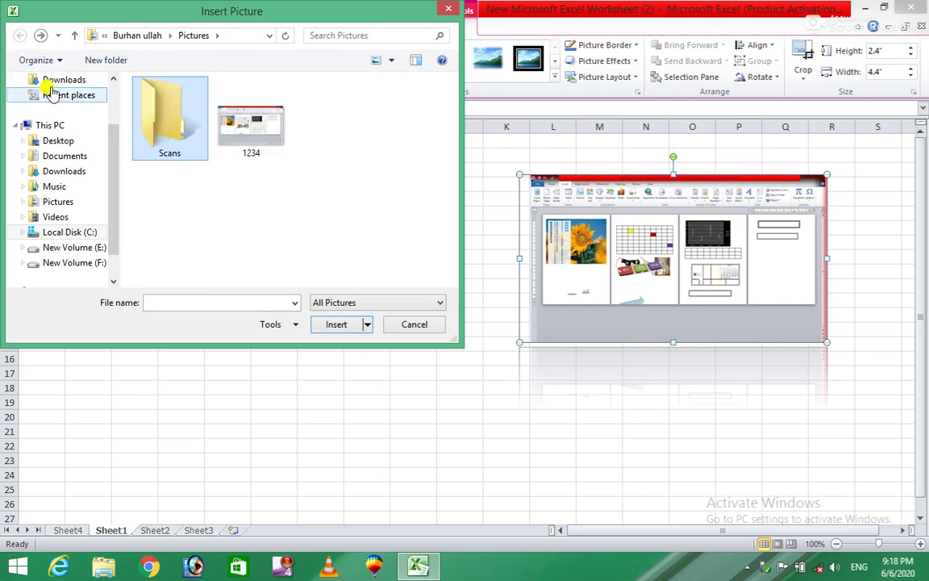
pyautogui.click(58, 141)
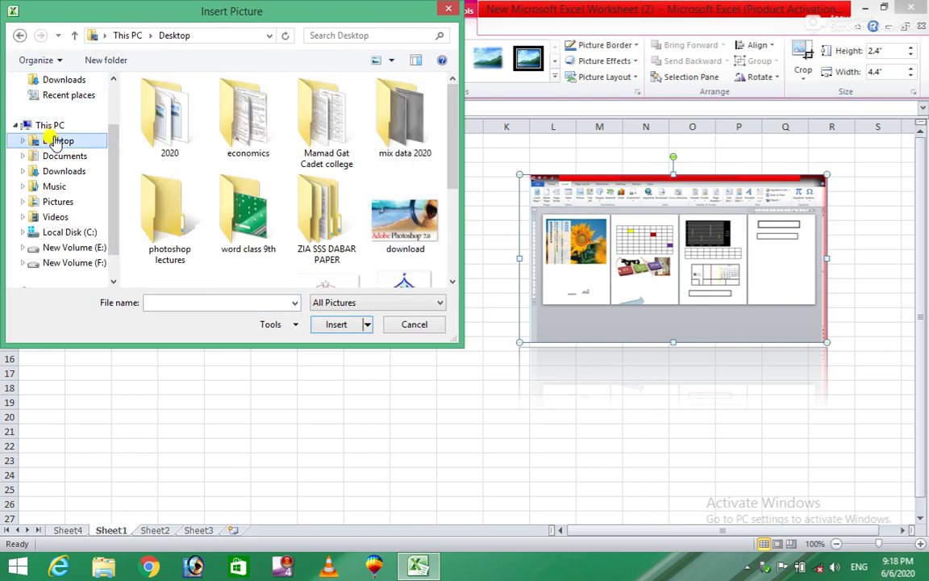
pyautogui.click(412, 230)
pyautogui.click(337, 322)
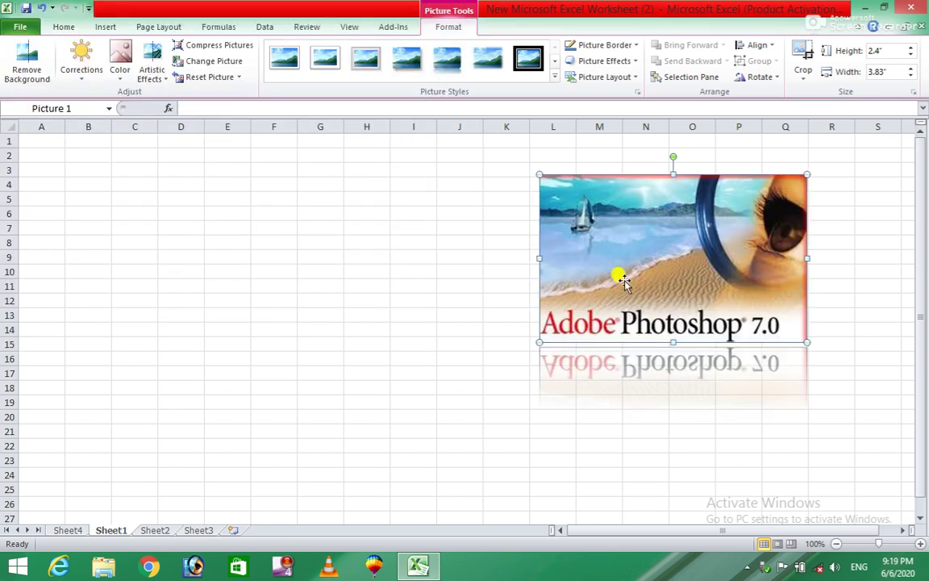
# Reset the picture to strip its formatting effects
pyautogui.click(223, 81)
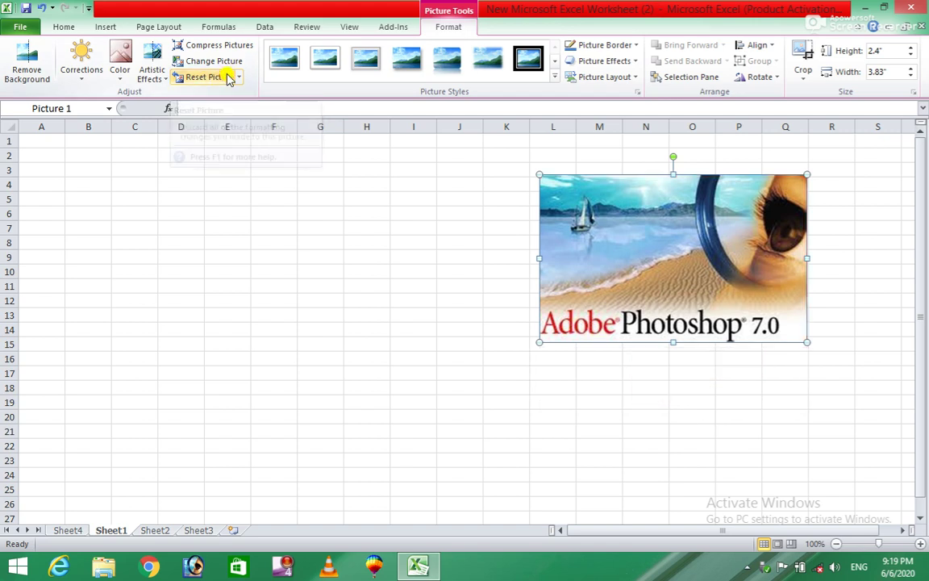
pyautogui.click(237, 78)
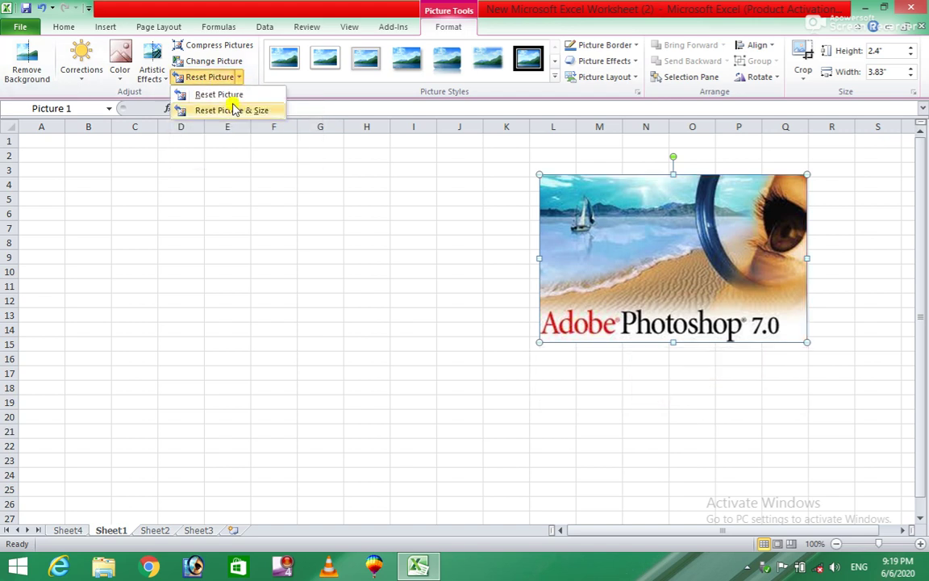
pyautogui.click(229, 95)
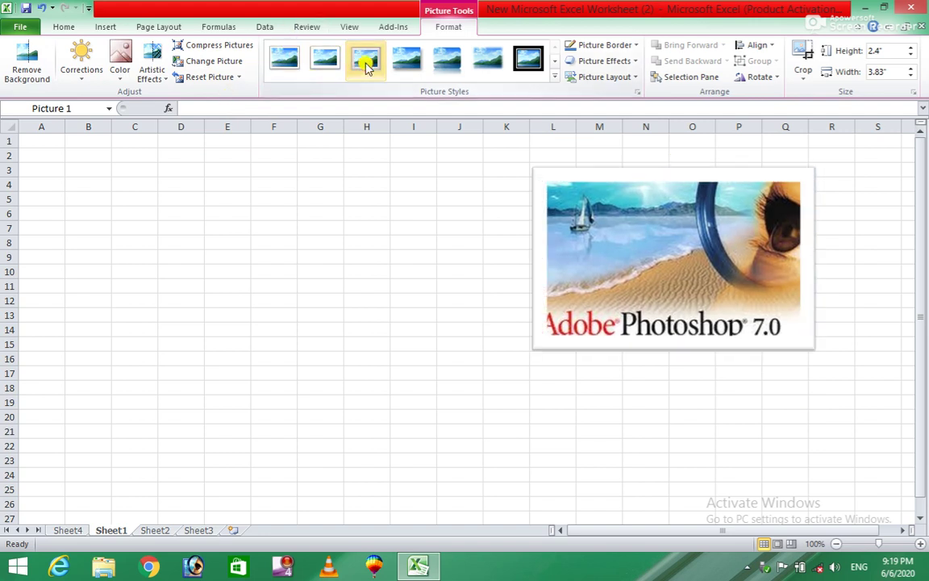
# Apply the metal oval framed style from the Picture Styles gallery
pyautogui.click(446, 60)
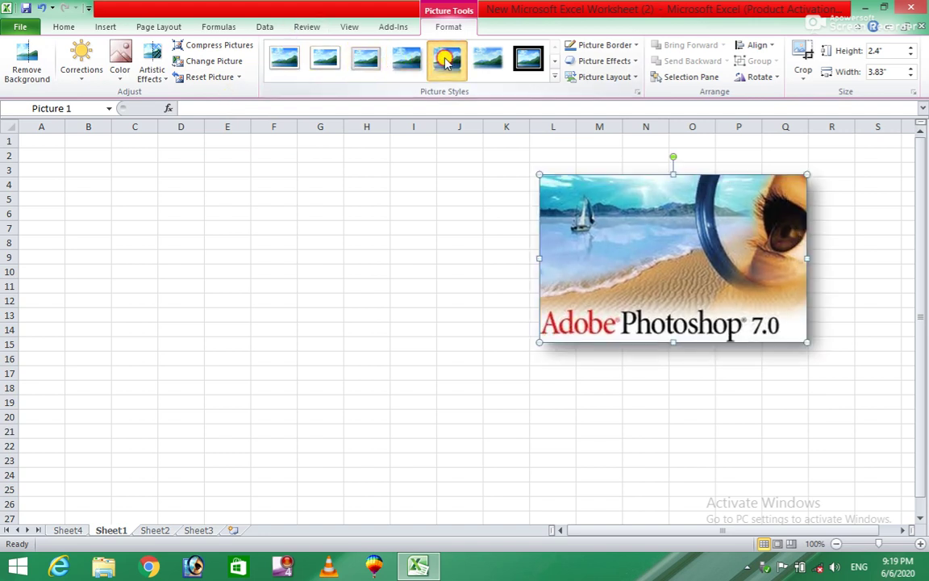
pyautogui.click(554, 76)
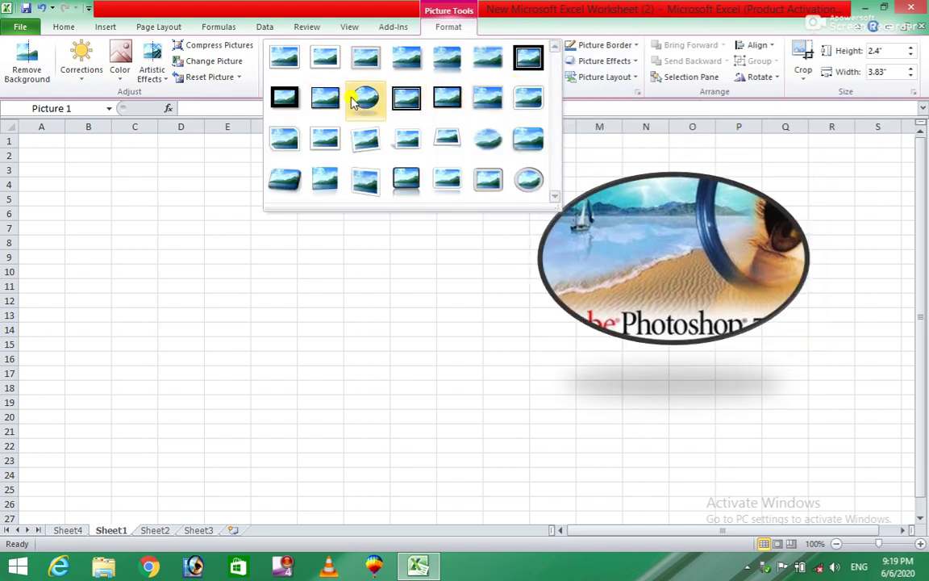
pyautogui.click(520, 181)
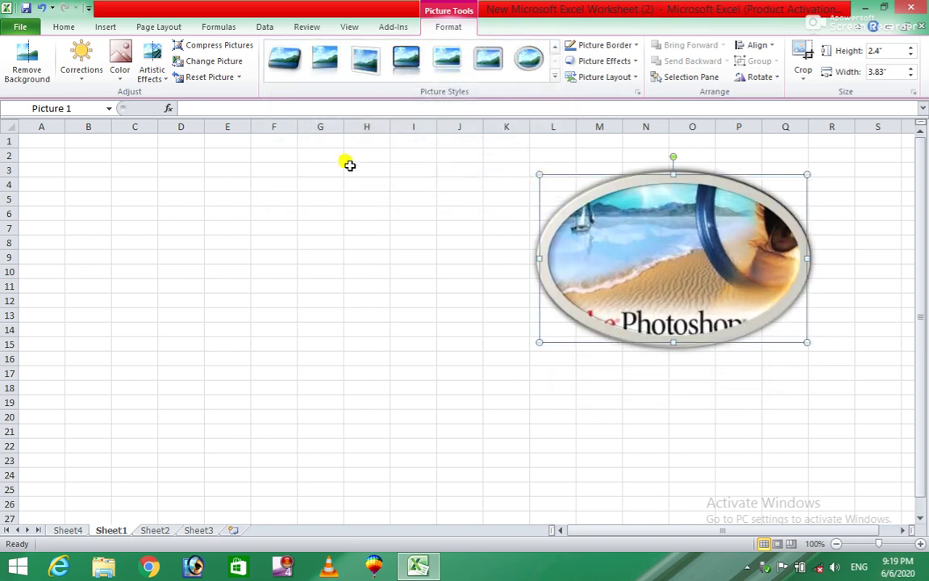
pyautogui.click(634, 44)
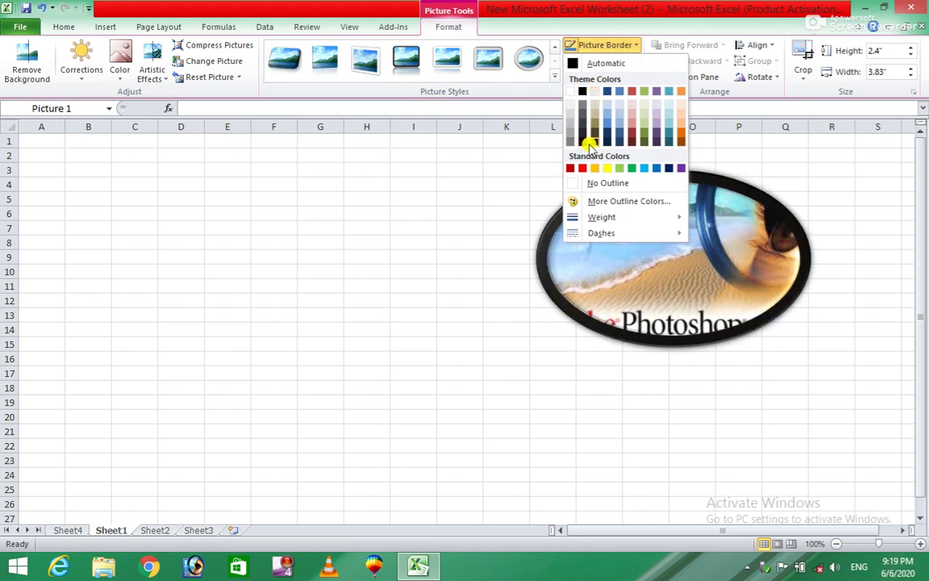
# Give the picture a blue outline and a bevel effect
pyautogui.click(655, 168)
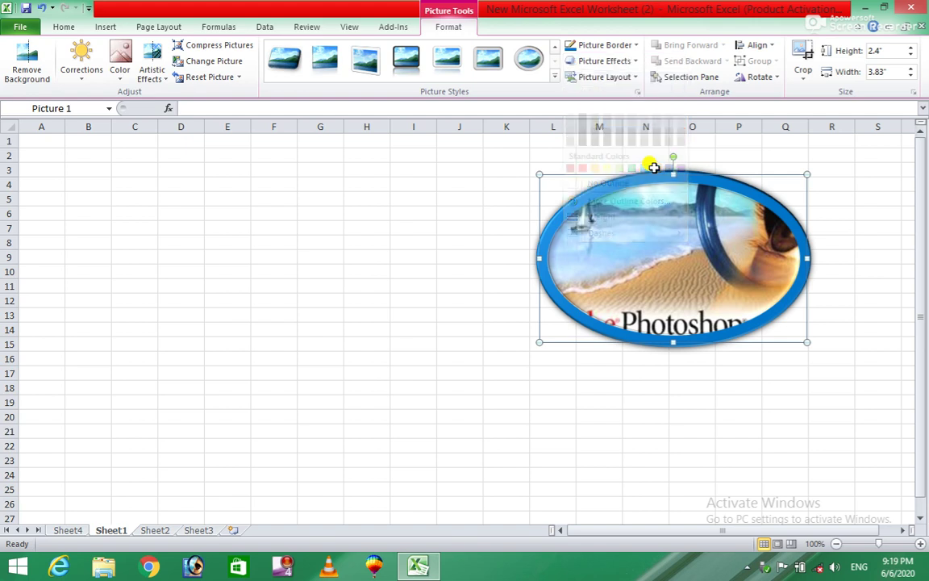
pyautogui.click(630, 63)
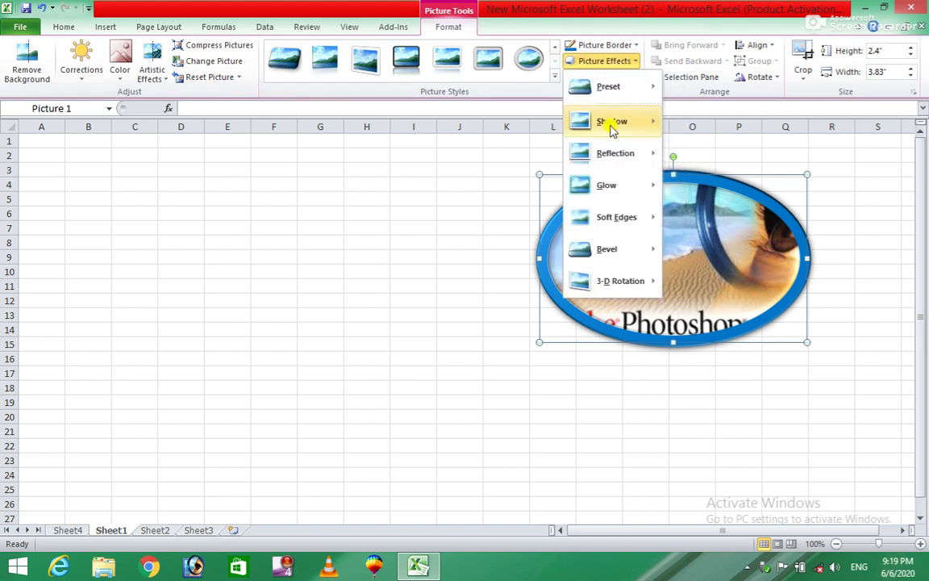
pyautogui.moveTo(607, 157)
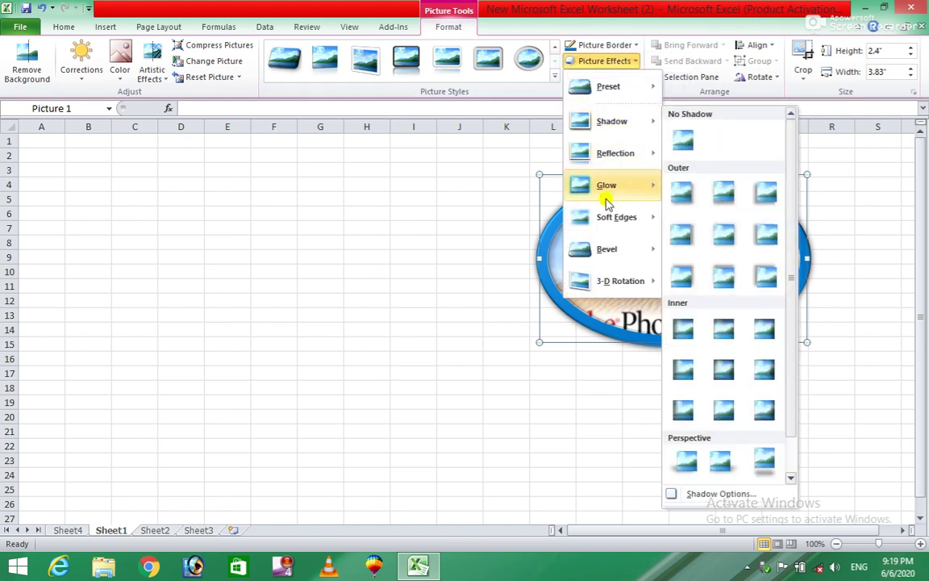
pyautogui.moveTo(599, 230)
pyautogui.moveTo(607, 249)
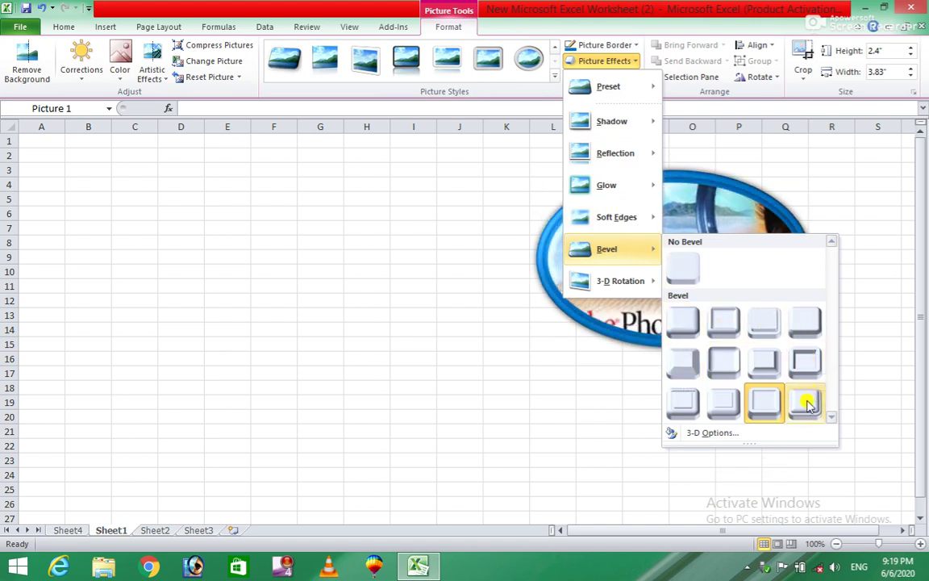
pyautogui.click(805, 363)
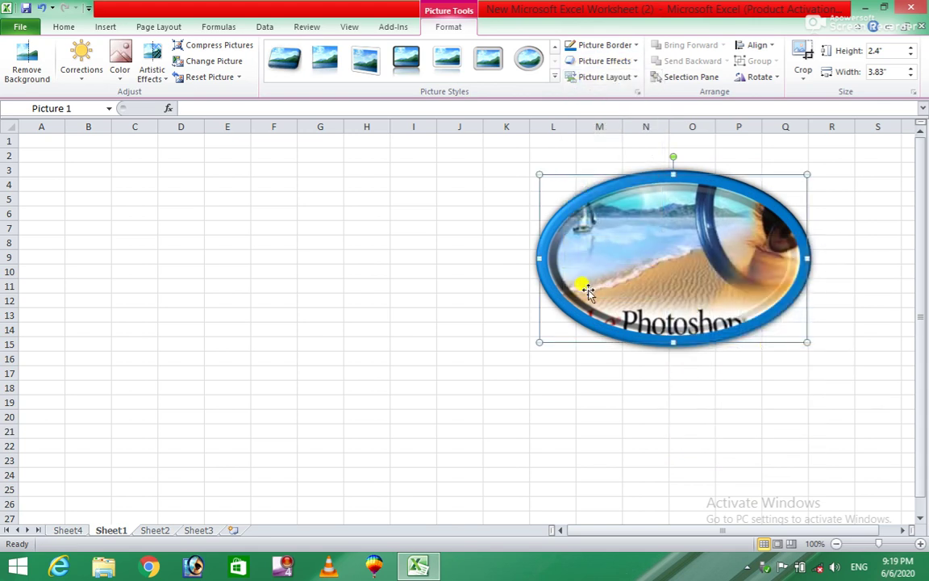
# Move the picture to columns C–I and apply Off Axis 2 Left 3-D rotation
pyautogui.moveTo(615, 266); pyautogui.dragTo(226, 321)
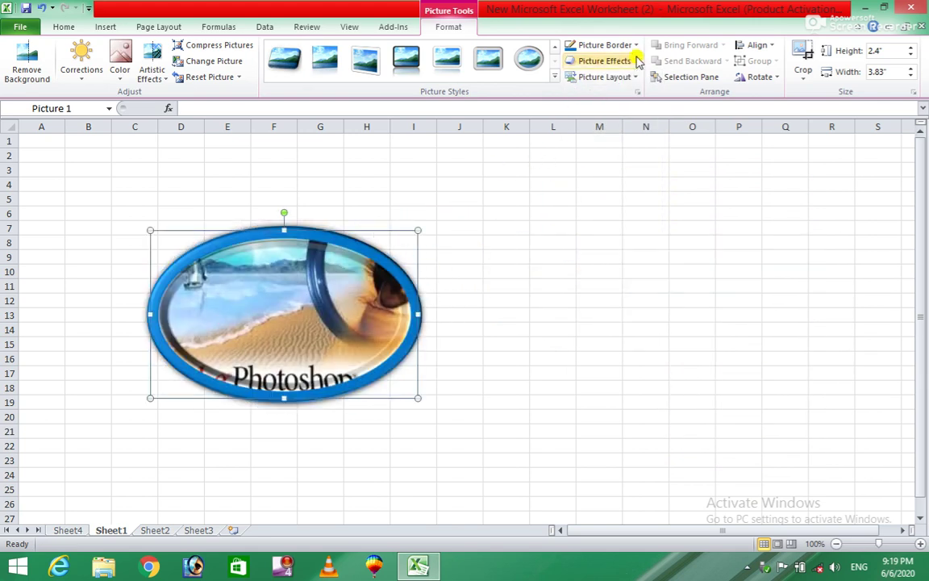
pyautogui.click(637, 61)
pyautogui.moveTo(638, 280)
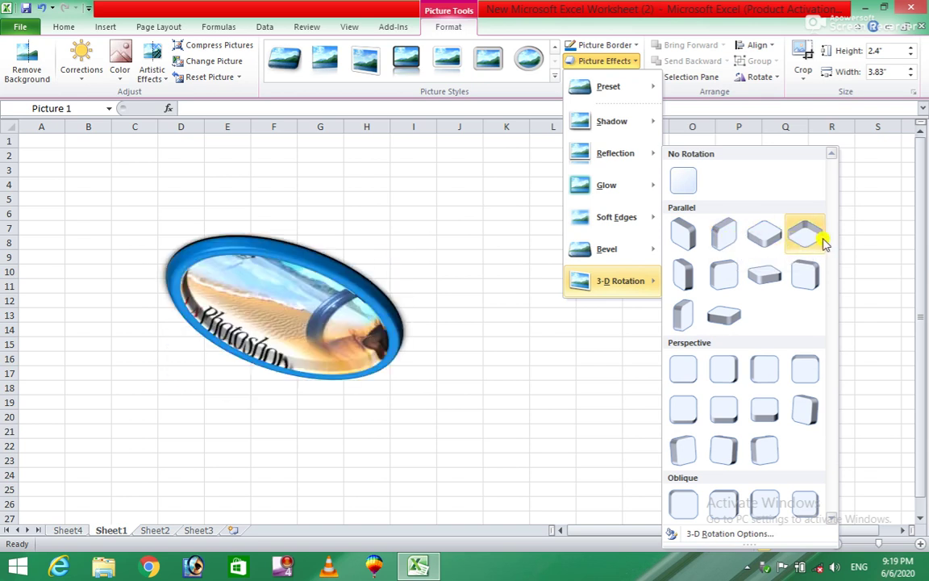
pyautogui.click(800, 277)
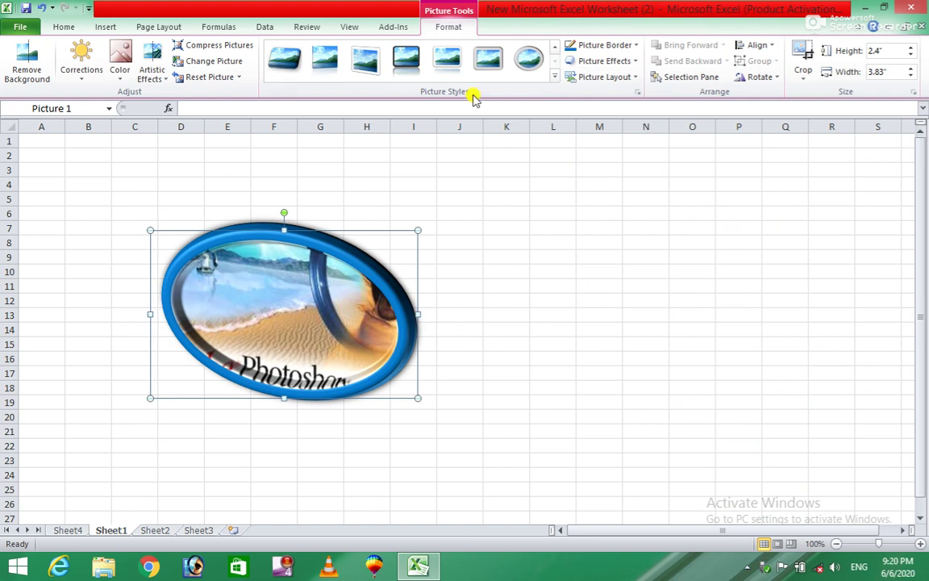
# Open the Picture Layout gallery for the Photoshop picture
pyautogui.click(622, 79)
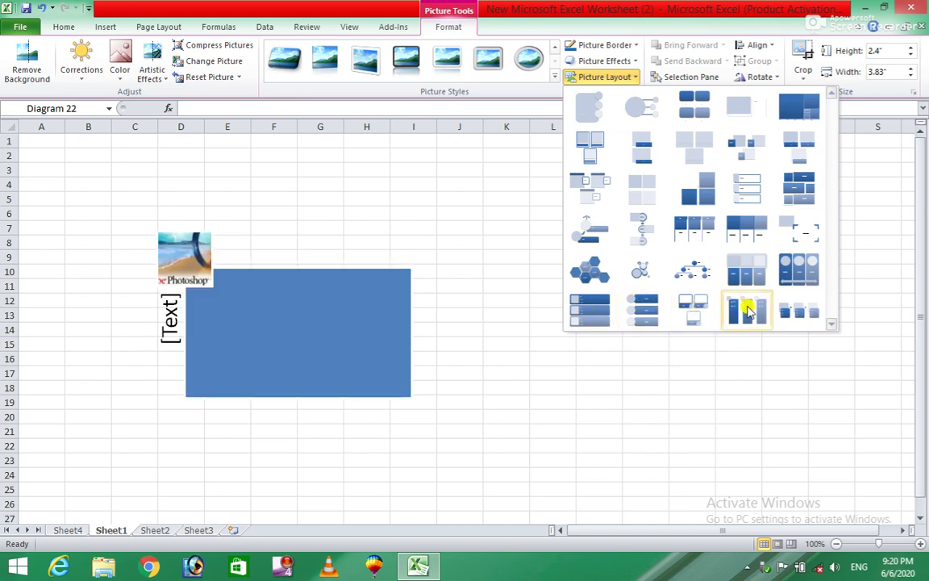
# Apply the round-picture-with-arrow-text layout and type 'photoshop' in its [Text] box
pyautogui.click(637, 302)
pyautogui.click(337, 311)
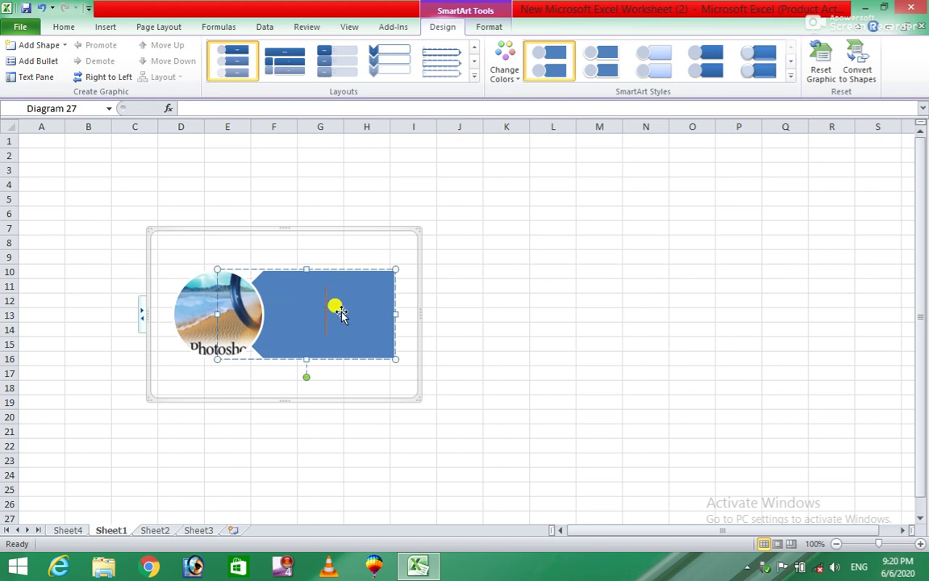
pyautogui.write('photos')
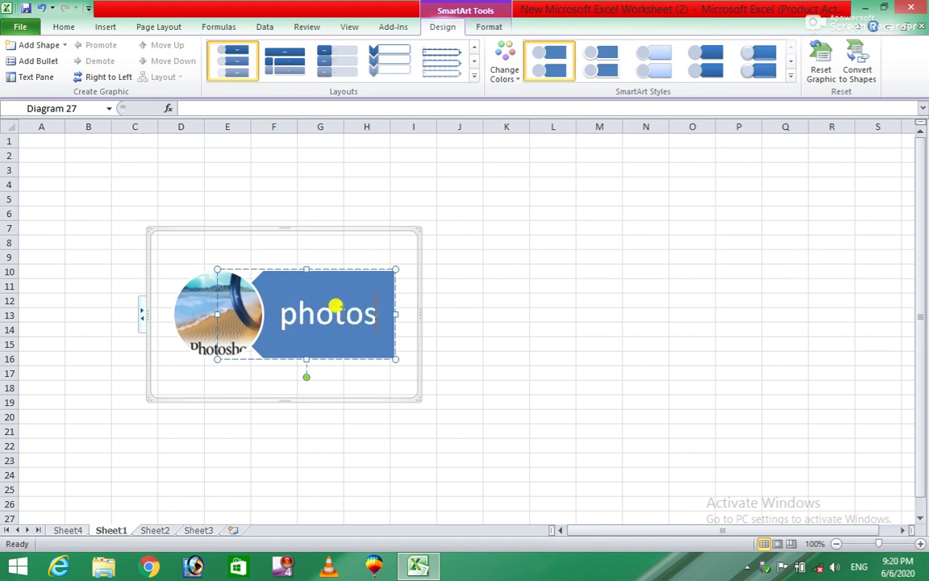
pyautogui.write('ho')
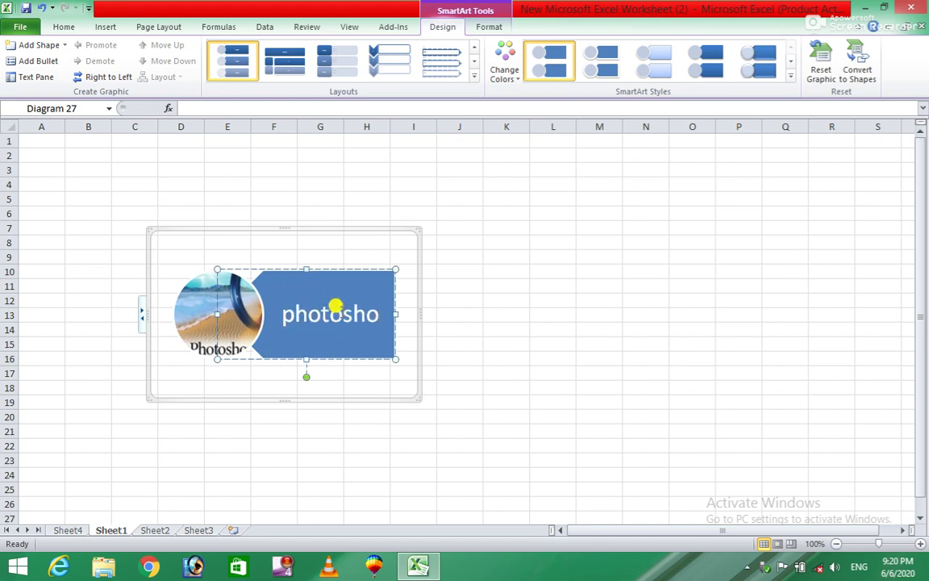
pyautogui.write('p')
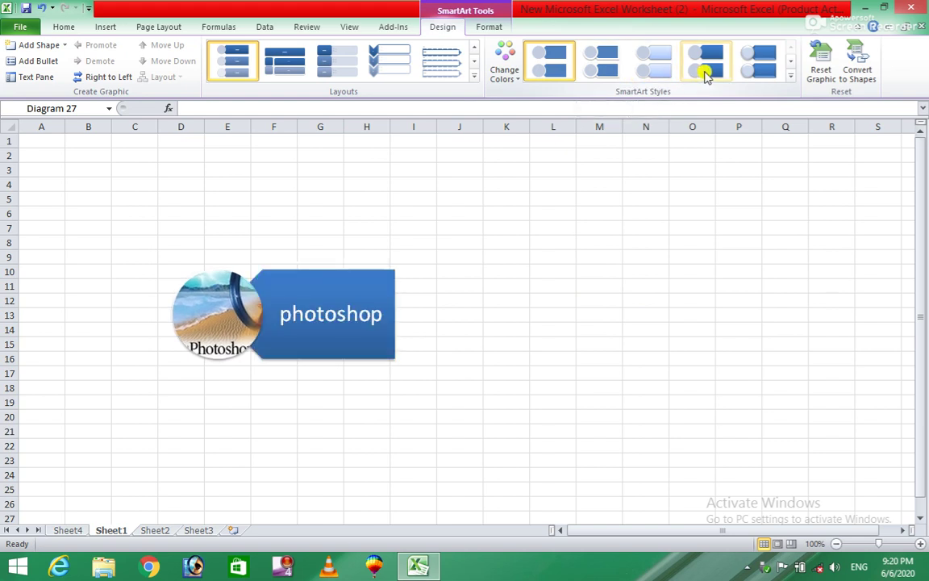
# Apply a 3-D SmartArt style to the photoshop diagram, then deselect it via cell P6
pyautogui.click(791, 76)
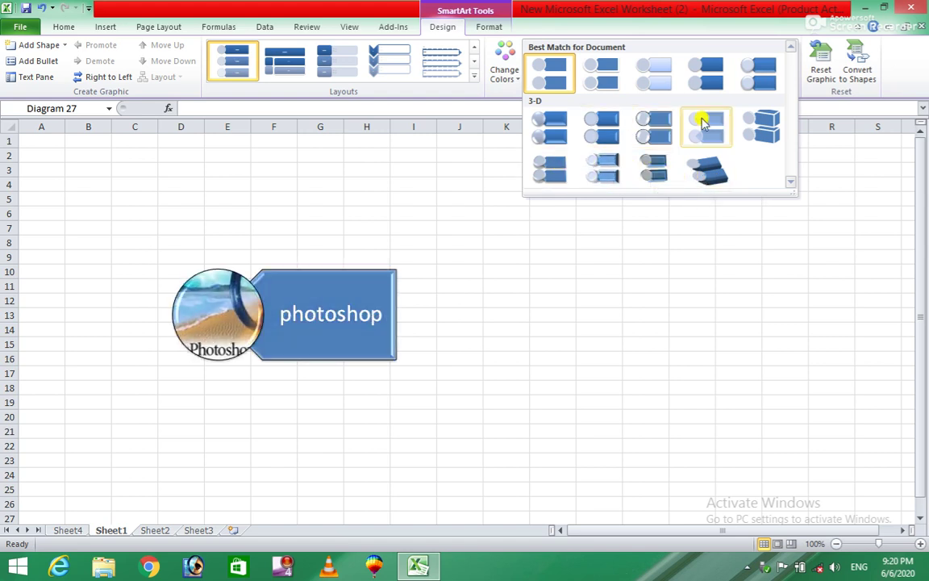
pyautogui.click(762, 121)
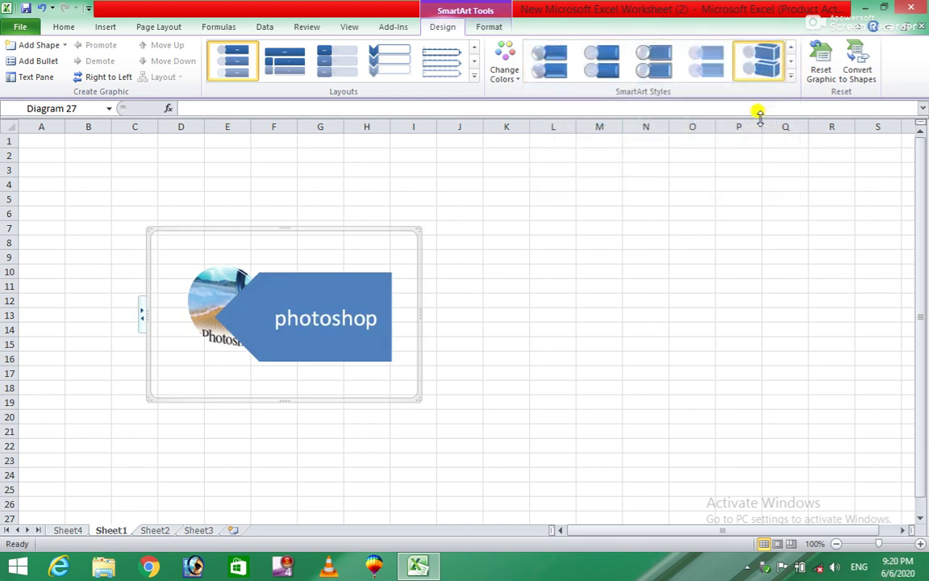
pyautogui.click(757, 215)
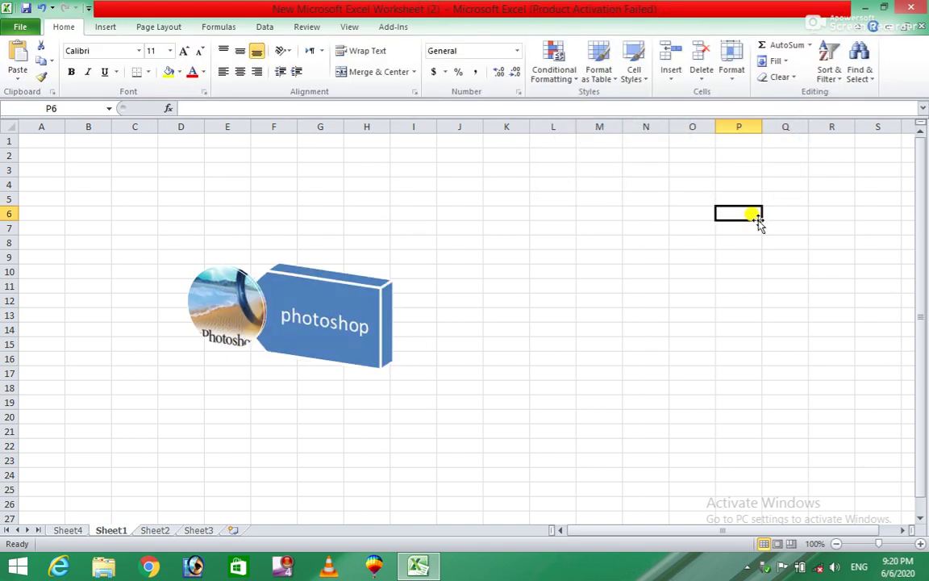
# Switch to the Insert ribbon for inserting pictures, charts and objects
pyautogui.click(98, 30)
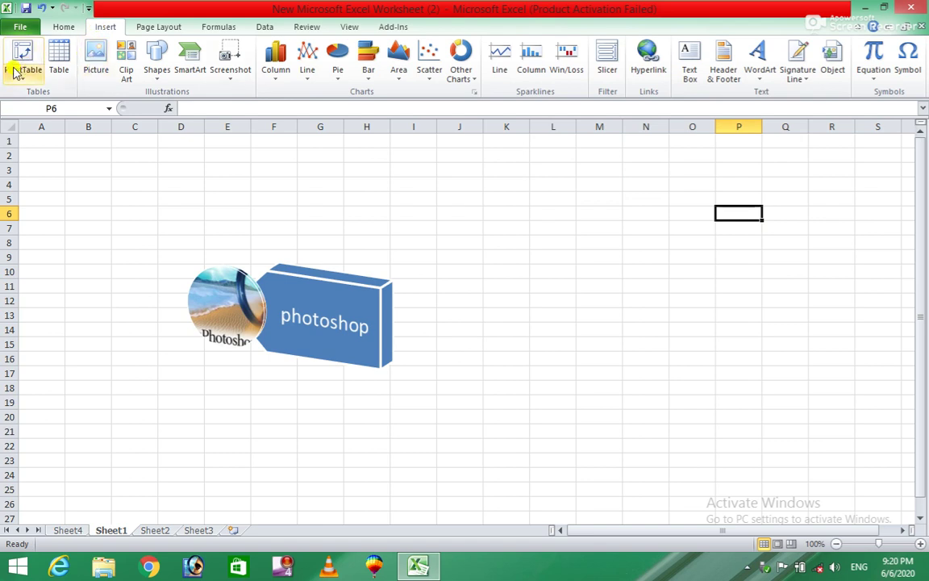